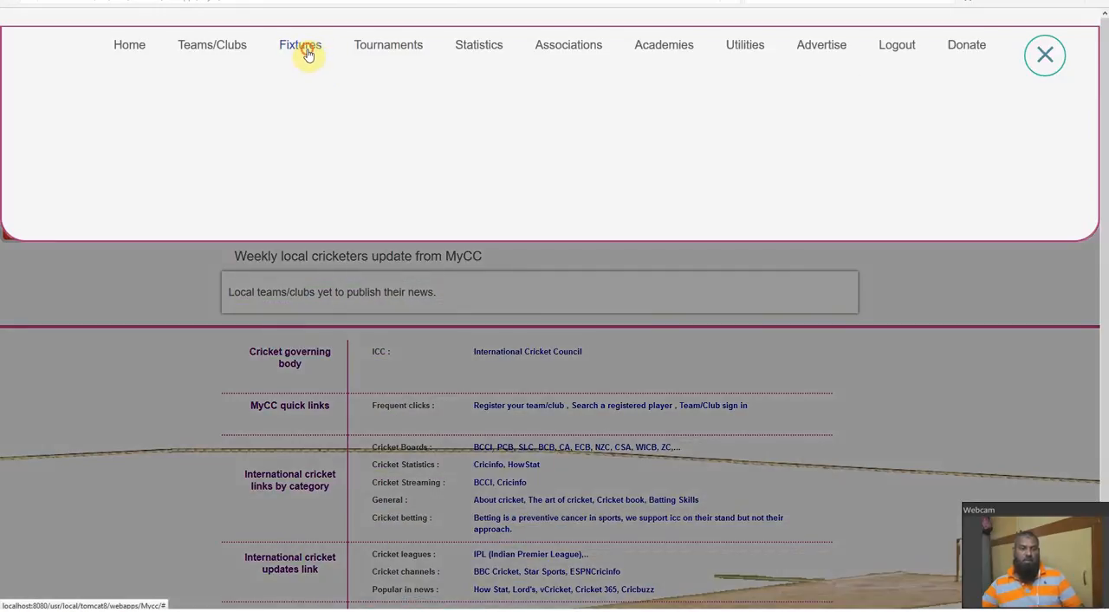
Open the page for administrating scheduled fixtures and match scoresheets
{"action": "left_click", "coordinate": [308, 54]}
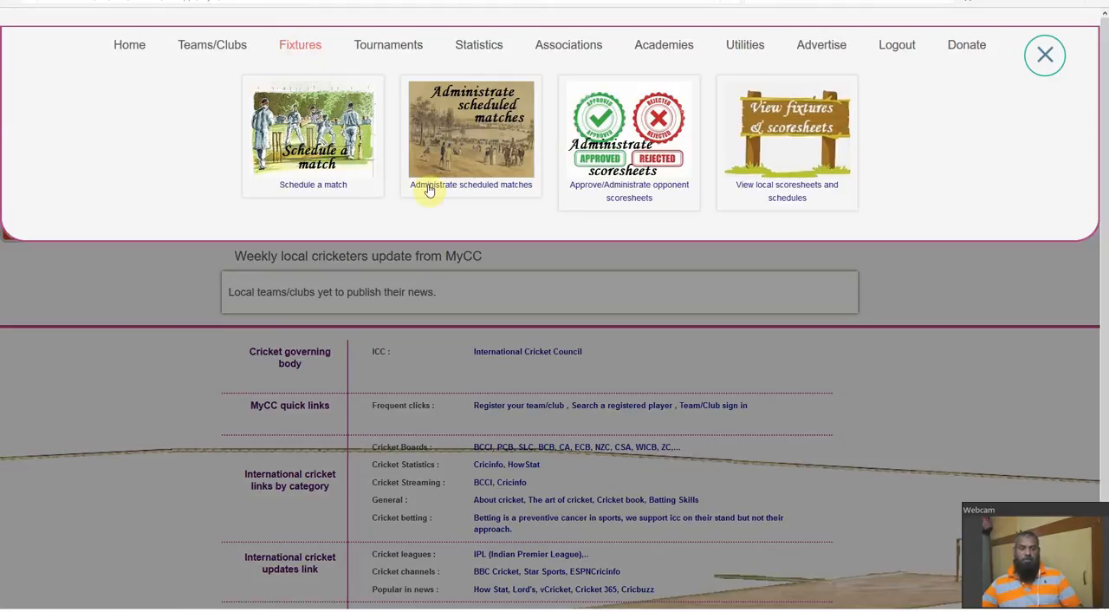
{"action": "left_click", "coordinate": [477, 192]}
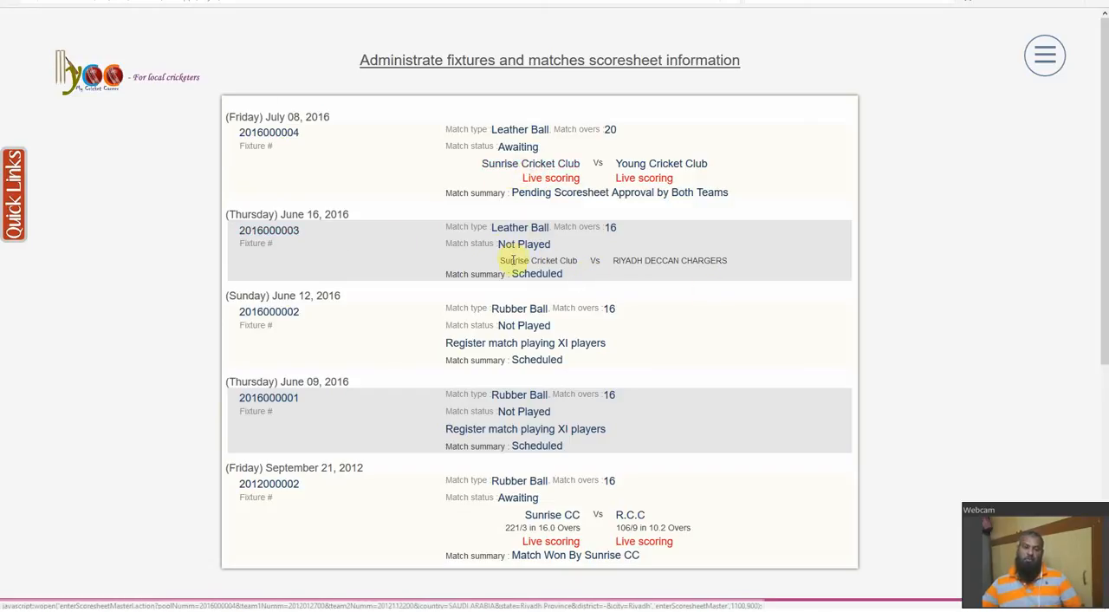
Examine the June 16, 2016 fixture's details and toss winner choices, and return to the fixtures list
{"action": "left_click", "coordinate": [270, 231]}
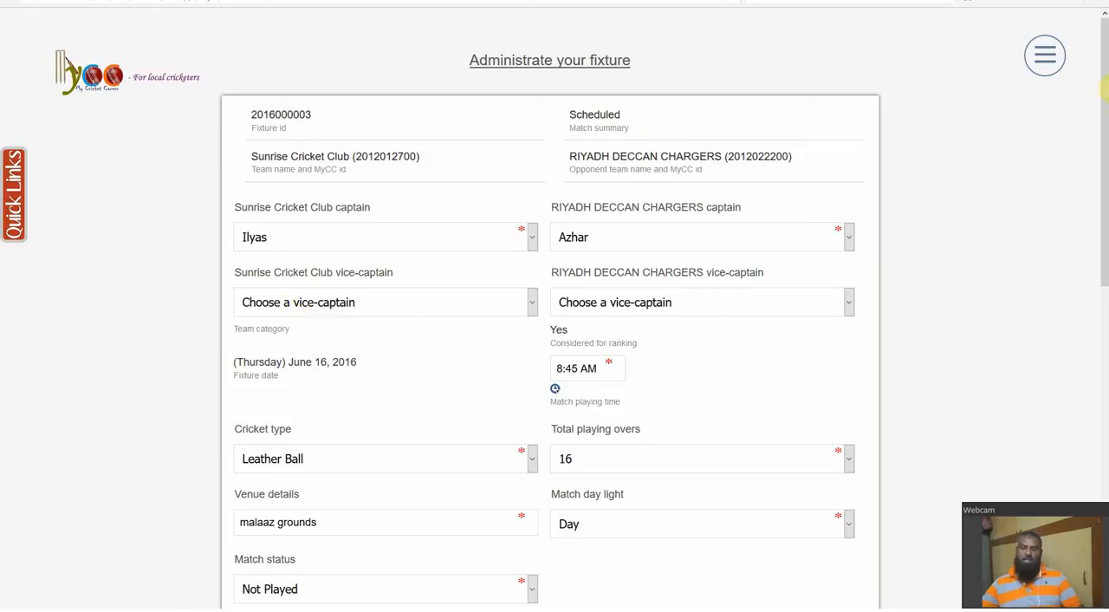
{"action": "left_click_drag", "start_coordinate": [1104, 97], "coordinate": [1089, 240]}
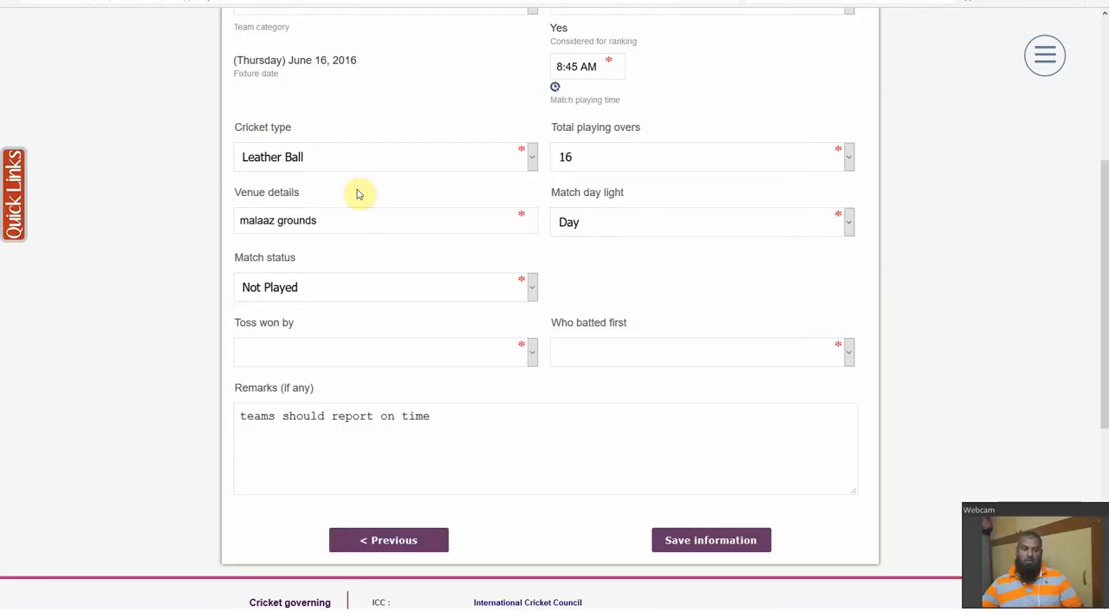
{"action": "left_click", "coordinate": [284, 357]}
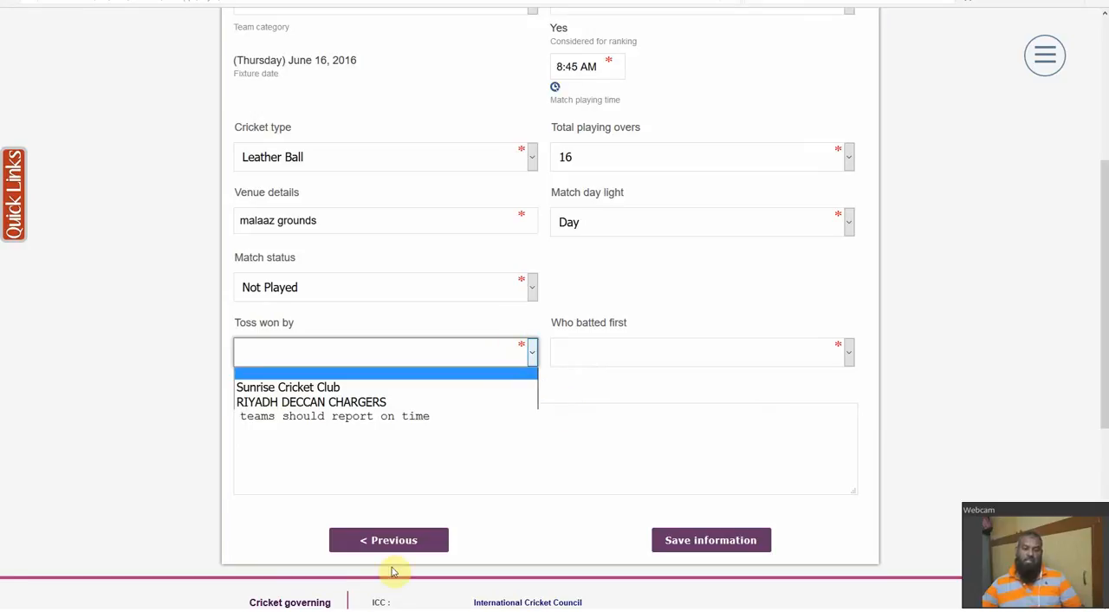
{"action": "left_click", "coordinate": [404, 538]}
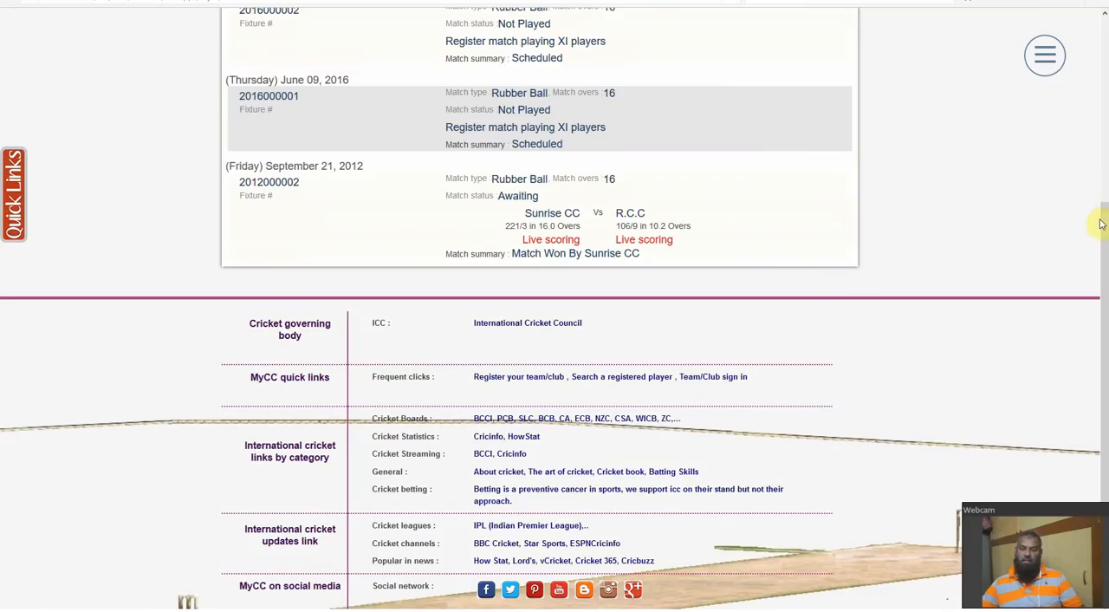
{"action": "left_click_drag", "start_coordinate": [1102, 223], "coordinate": [1103, 70]}
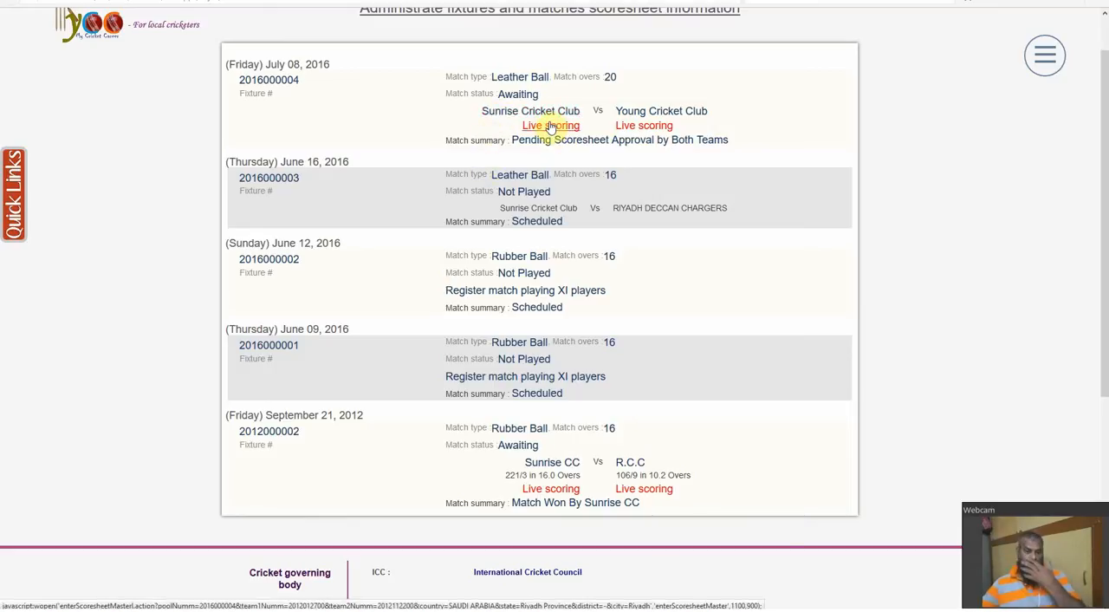
In the June 16, 2016 fixture, set the toss winner to RIYADH DECCAN CHARGERS and the team that batted first to Sunrise Cricket Club
{"action": "left_click", "coordinate": [276, 179]}
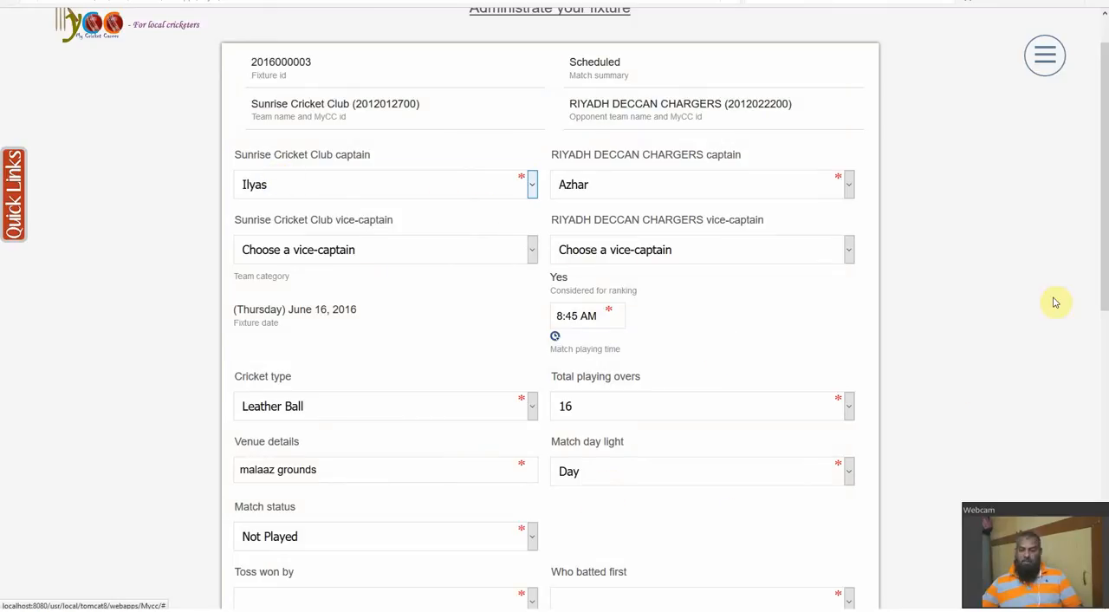
{"action": "left_click_drag", "start_coordinate": [1105, 314], "coordinate": [1047, 357]}
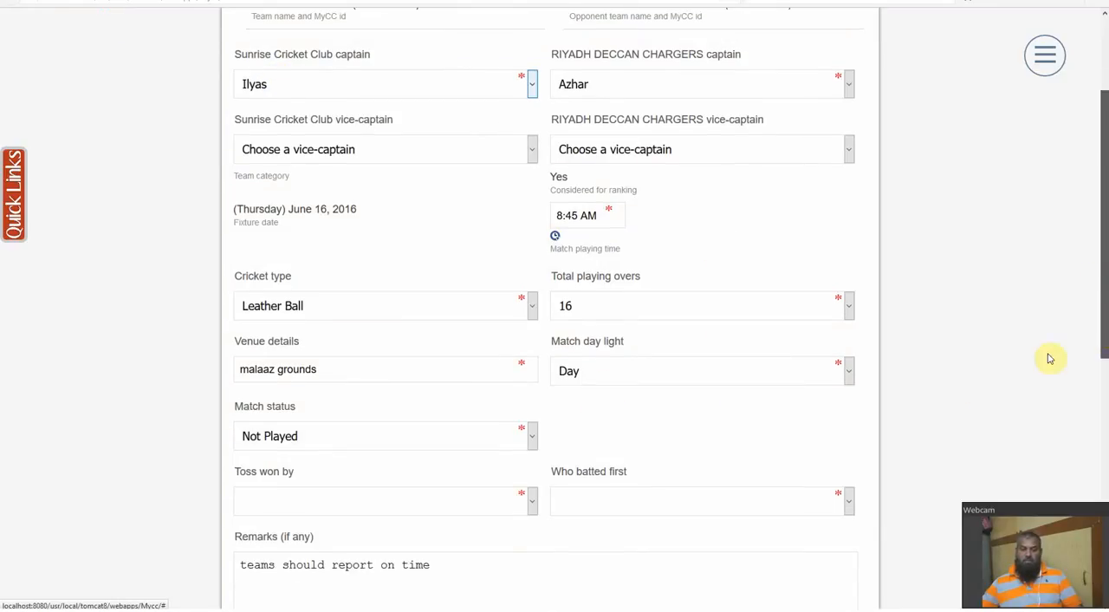
{"action": "left_click", "coordinate": [476, 501]}
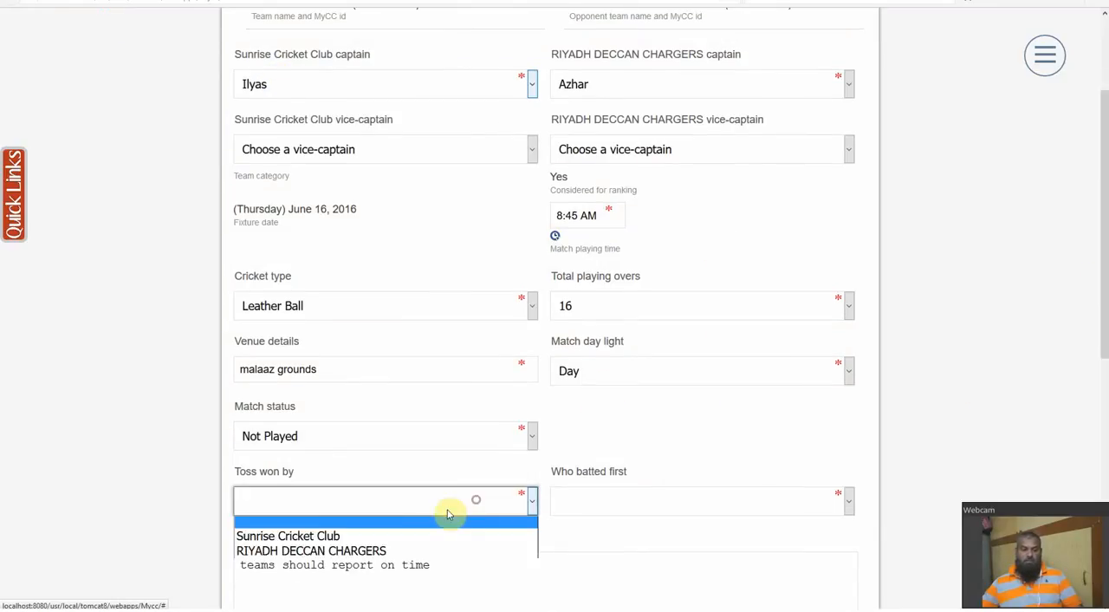
{"action": "left_click", "coordinate": [319, 551]}
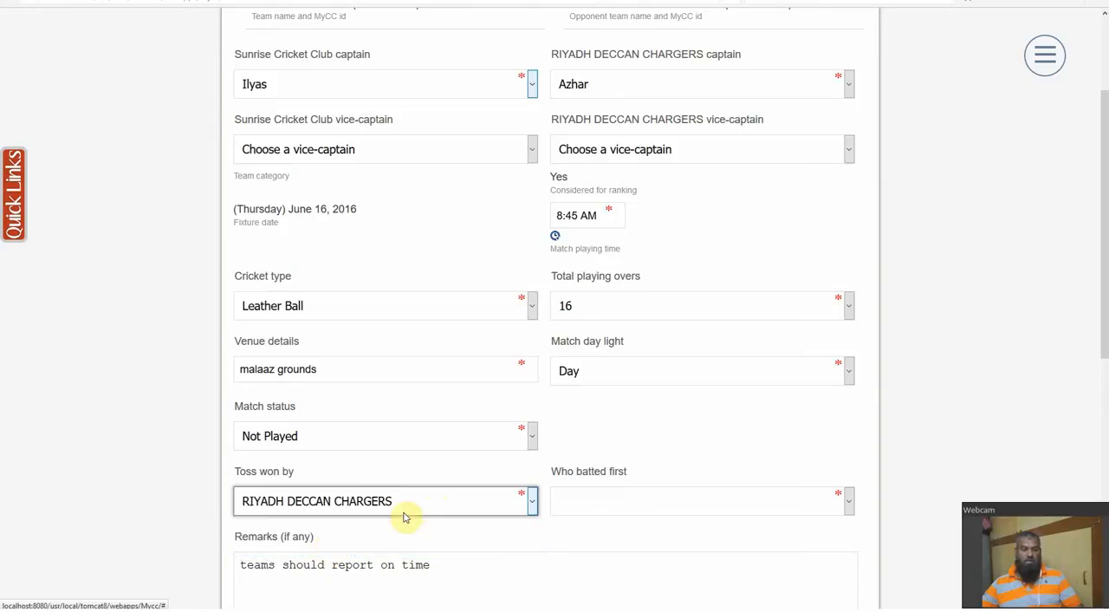
{"action": "left_click", "coordinate": [630, 506]}
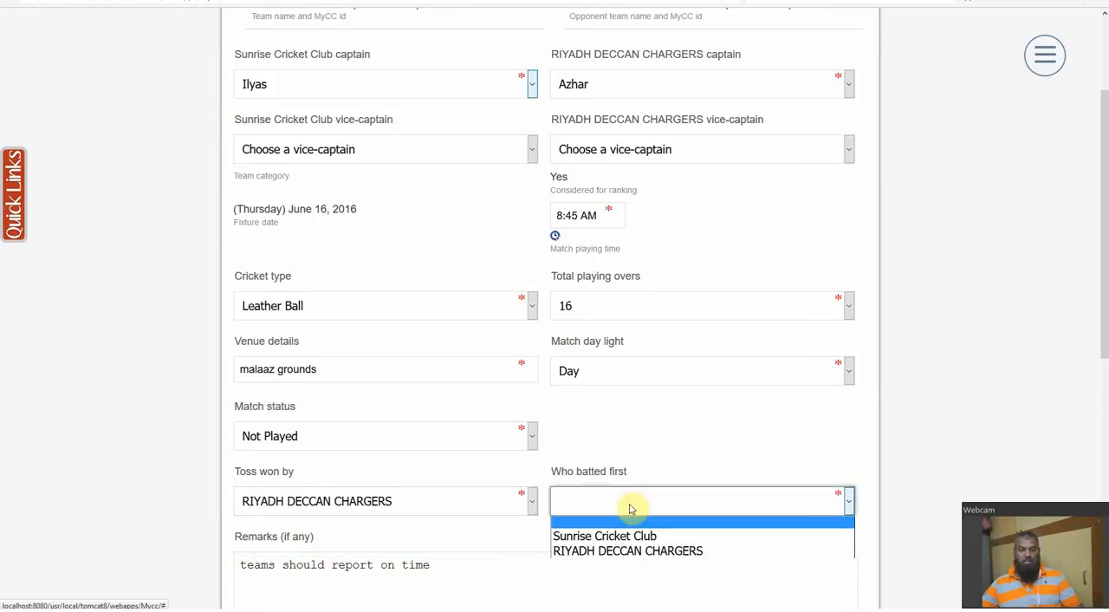
{"action": "left_click", "coordinate": [619, 536]}
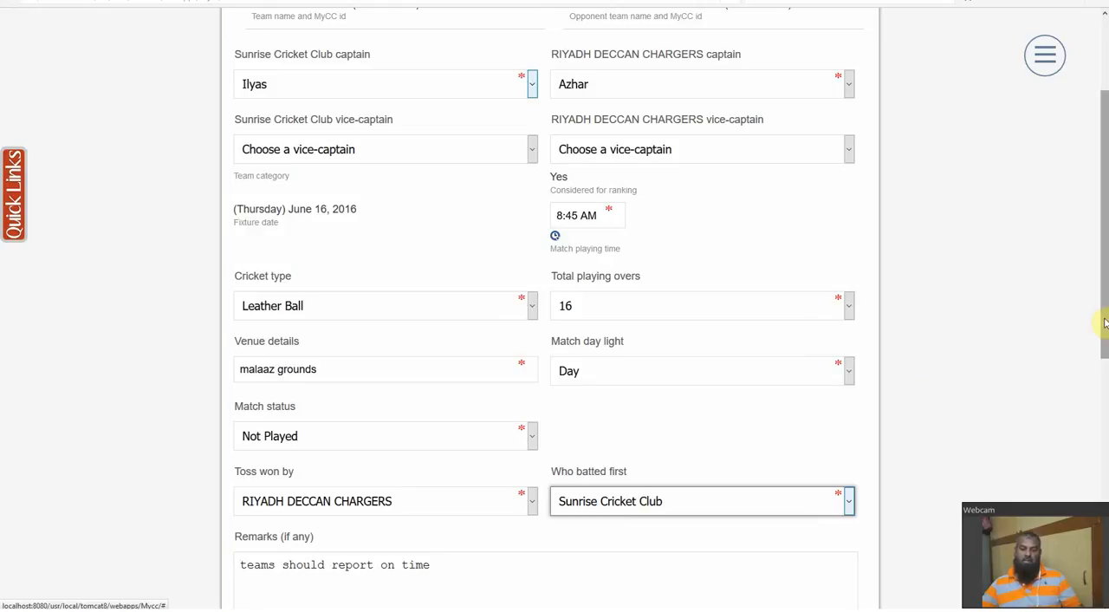
Save the fixture's toss and batting information and return to the fixtures list
{"action": "left_click_drag", "start_coordinate": [1105, 322], "coordinate": [1043, 406]}
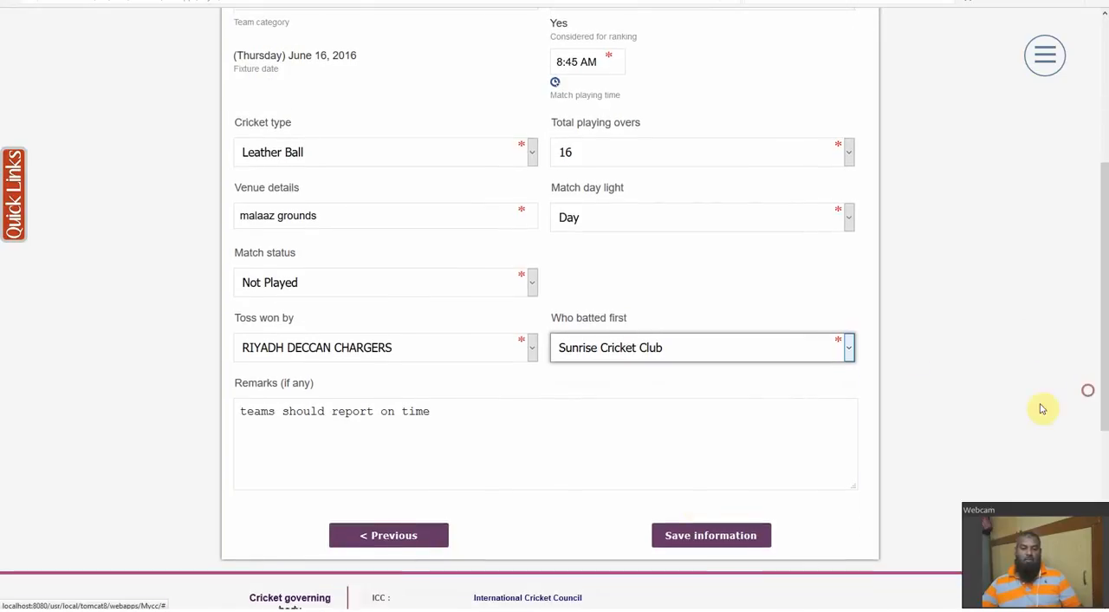
{"action": "left_click", "coordinate": [689, 534]}
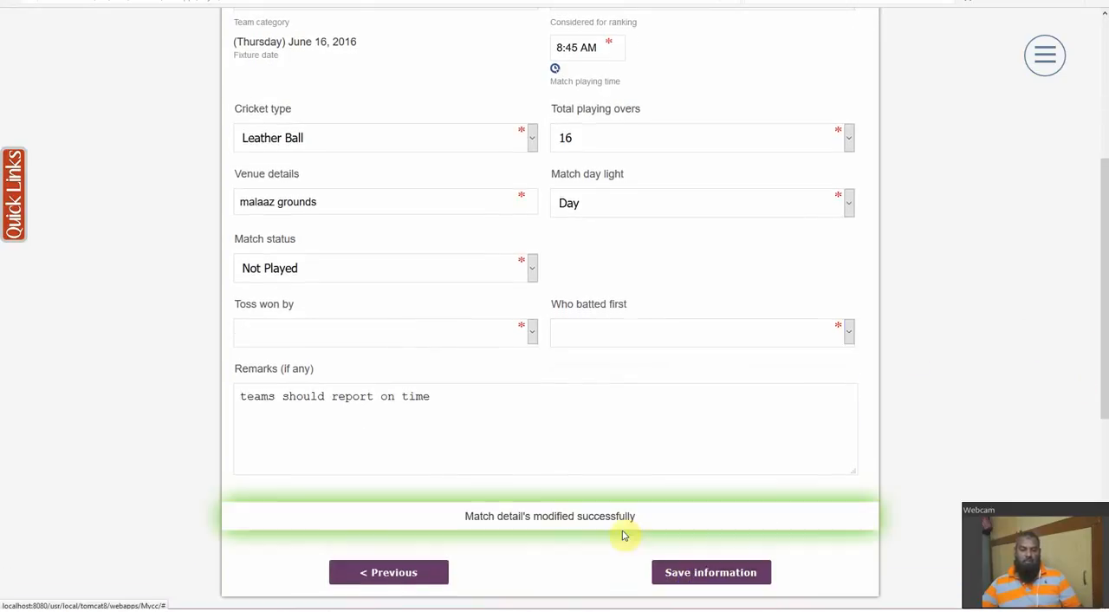
{"action": "left_click", "coordinate": [390, 574]}
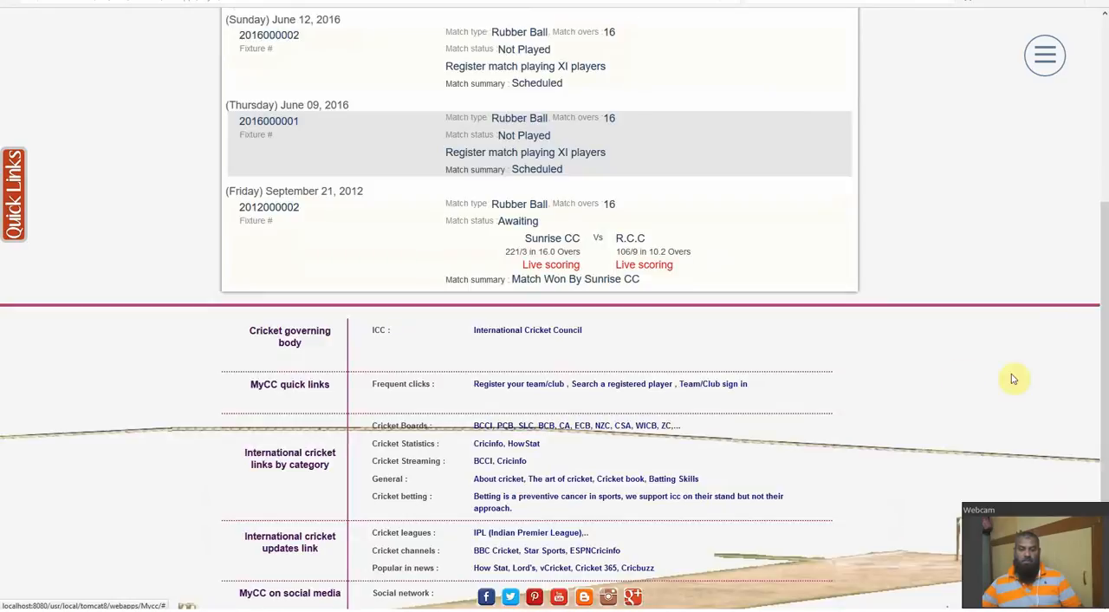
{"action": "scroll", "coordinate": [607, 260], "scroll_direction": "up", "scroll_amount": 3}
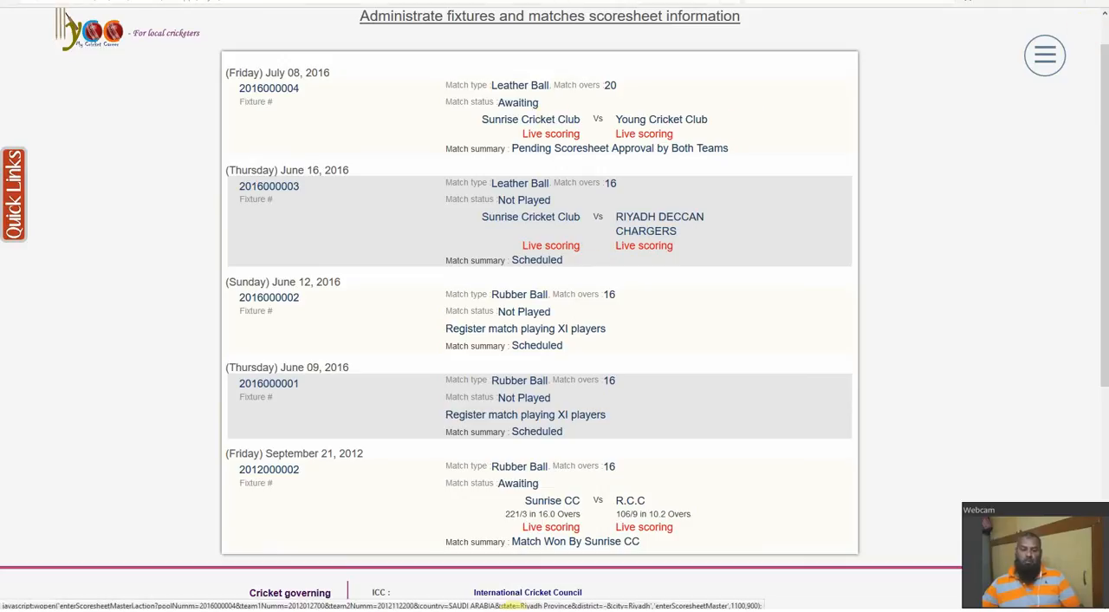
Show the live cricket scoring window in Firefox beside the second My Cricket Career browser window
{"action": "mouse_move", "coordinate": [1105, 164]}
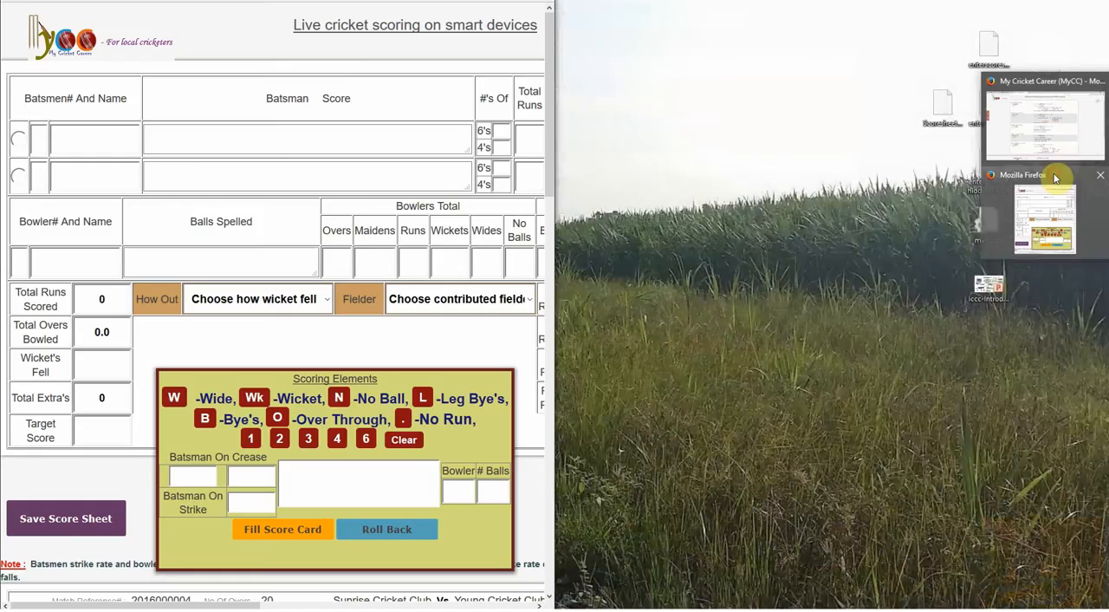
{"action": "left_click", "coordinate": [1056, 178]}
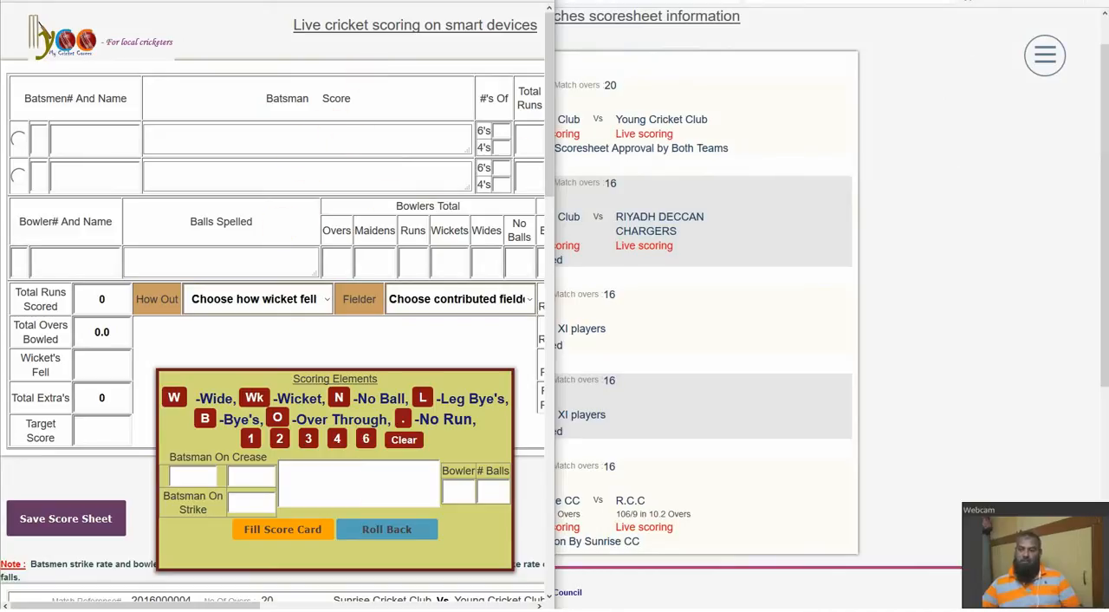
{"action": "mouse_move", "coordinate": [1108, 165]}
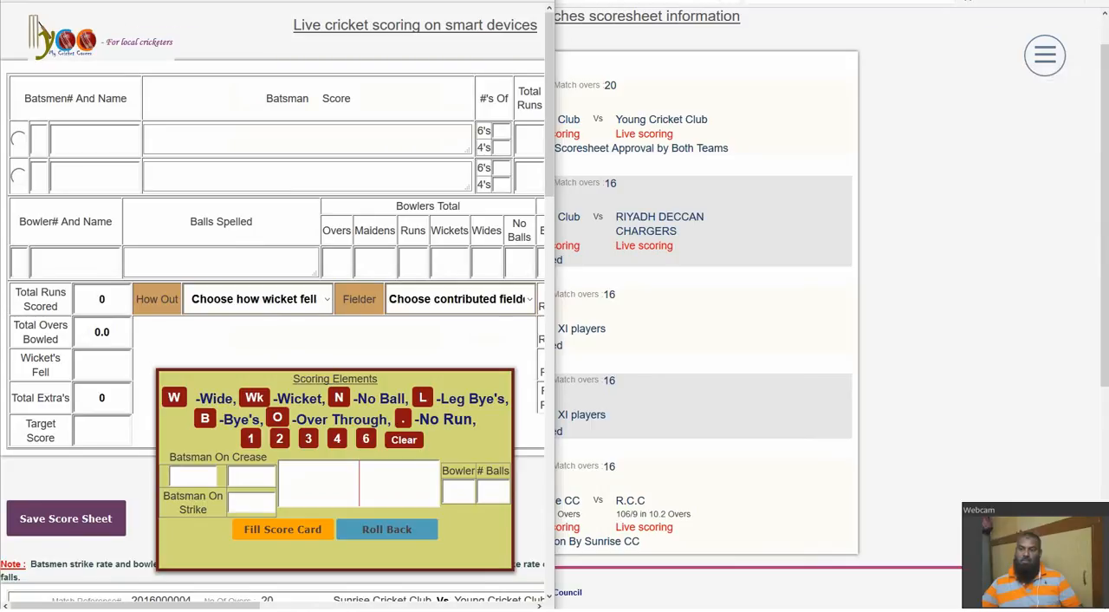
{"action": "mouse_move", "coordinate": [1108, 82]}
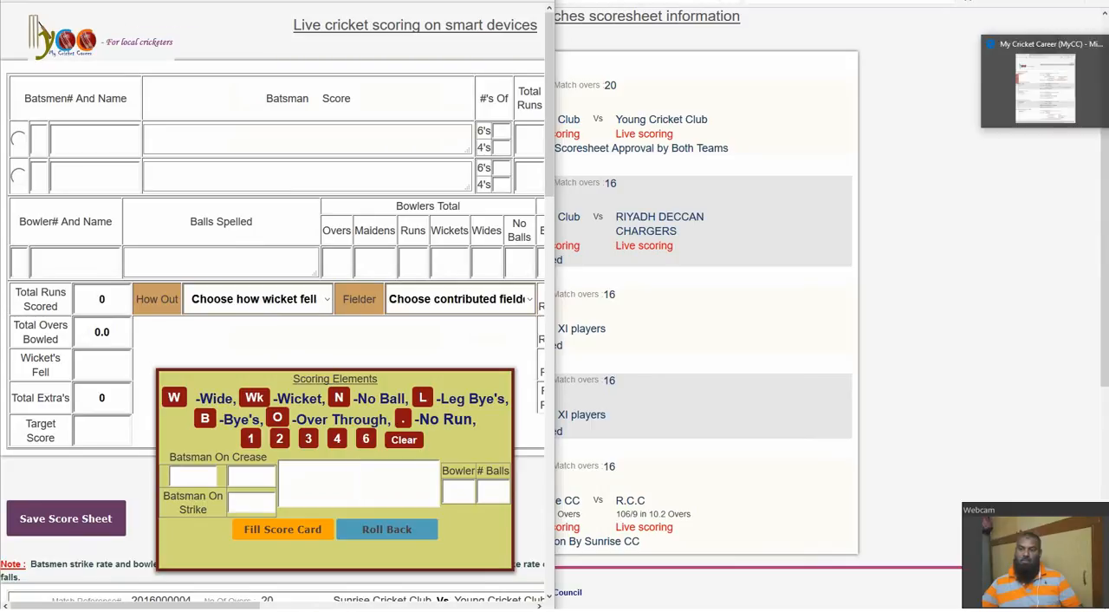
{"action": "left_click", "coordinate": [1053, 47]}
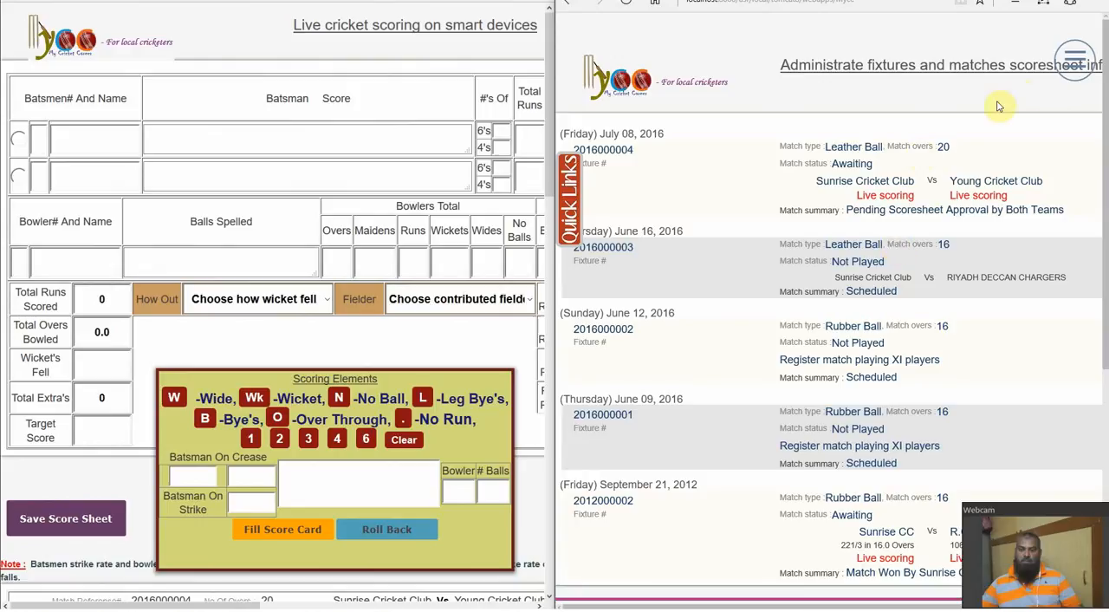
Reload the scheduled matches administration list in the second browser window
{"action": "left_click", "coordinate": [1068, 57]}
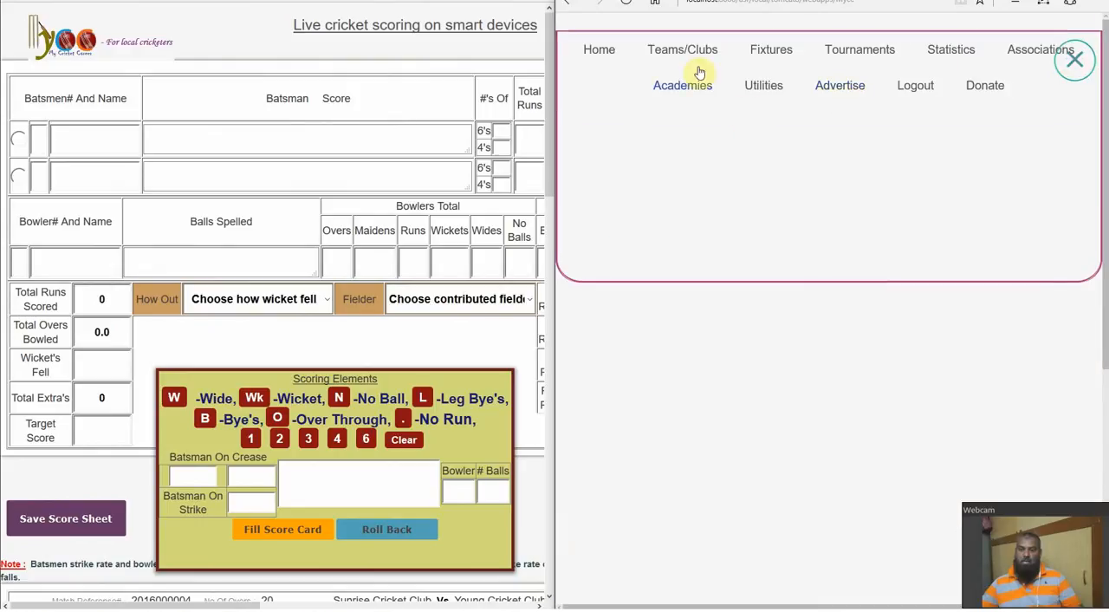
{"action": "left_click", "coordinate": [761, 54]}
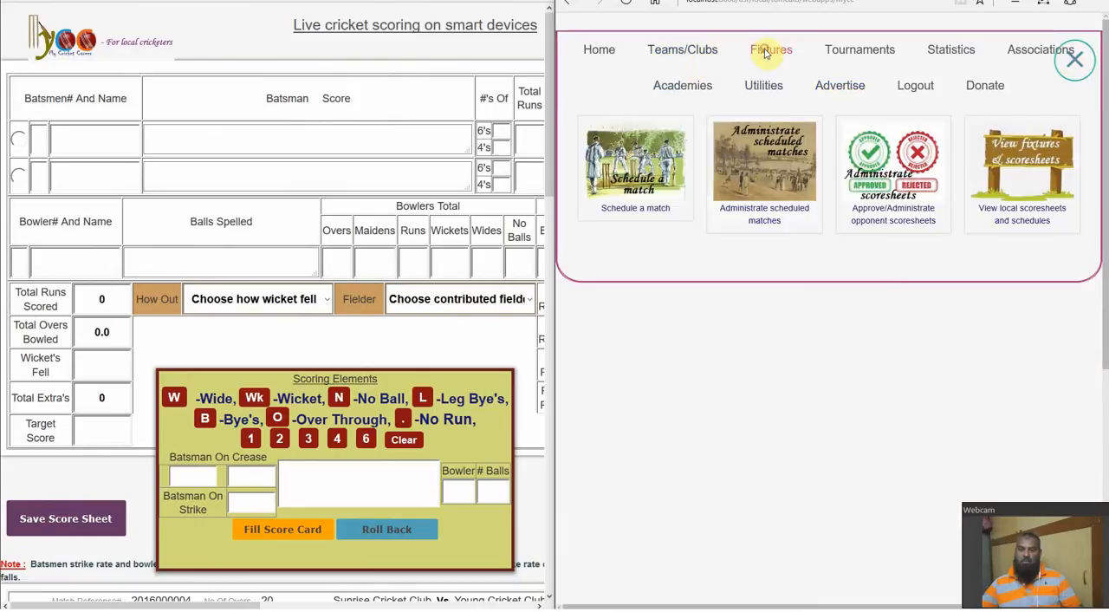
{"action": "left_click", "coordinate": [776, 219]}
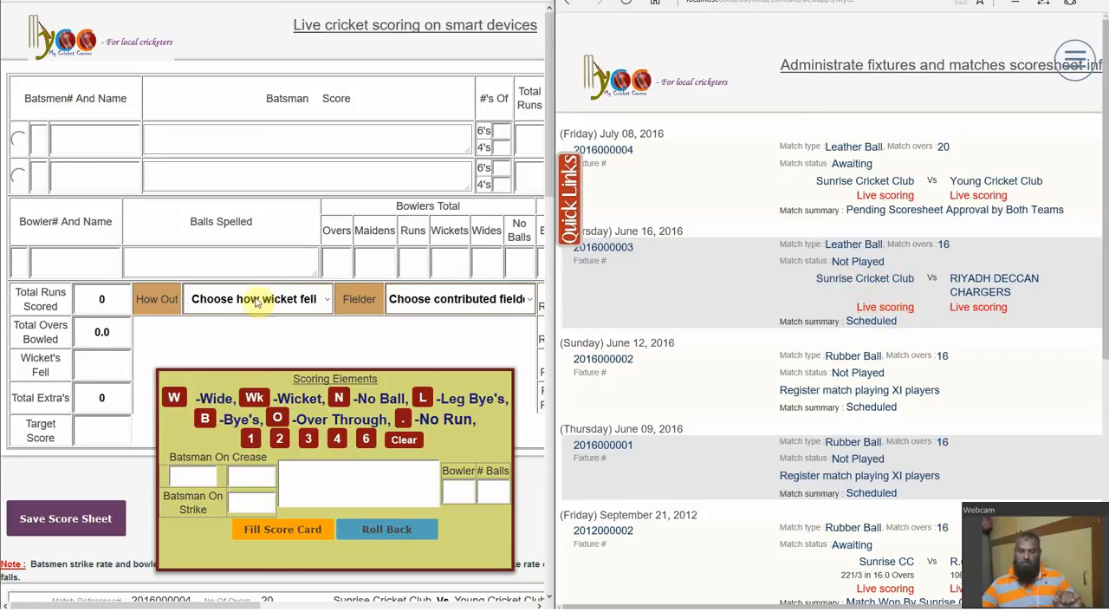
Open Sunrise Cricket Club's typed scoresheet for the June 16, 2016 match against RIYADH DECCAN CHARGERS
{"action": "left_click", "coordinate": [233, 182]}
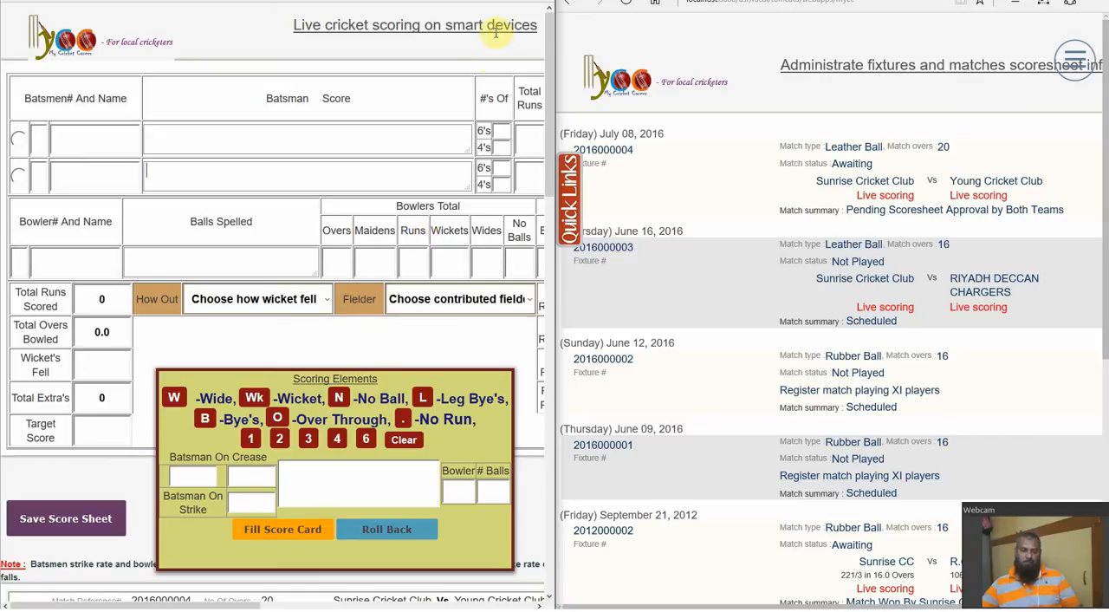
{"action": "left_click", "coordinate": [872, 281]}
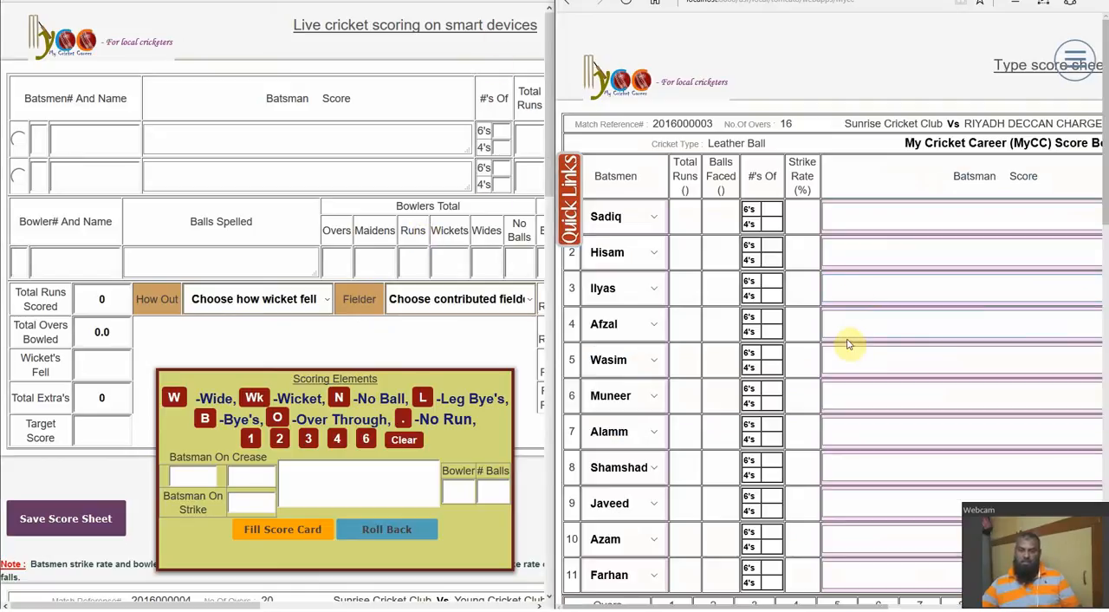
{"action": "left_click", "coordinate": [863, 213]}
{"action": "left_click_drag", "start_coordinate": [1103, 170], "coordinate": [1105, 146]}
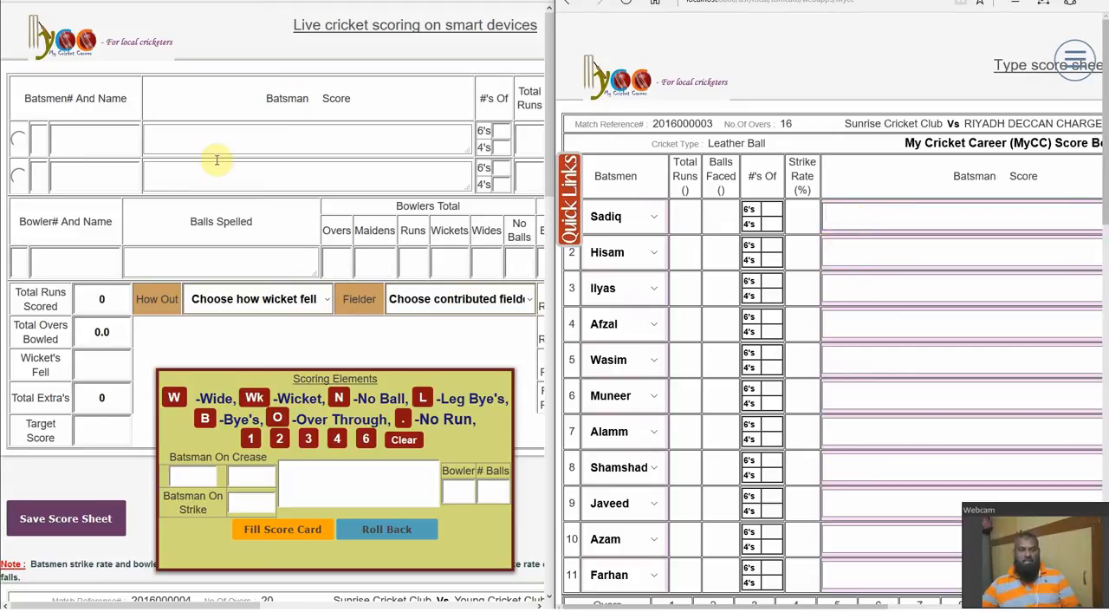
Check the sample ball-by-ball notes for the first two overs in the 123.bmp image, switching to Photos and back
{"action": "key", "text": "alt+Tab"}
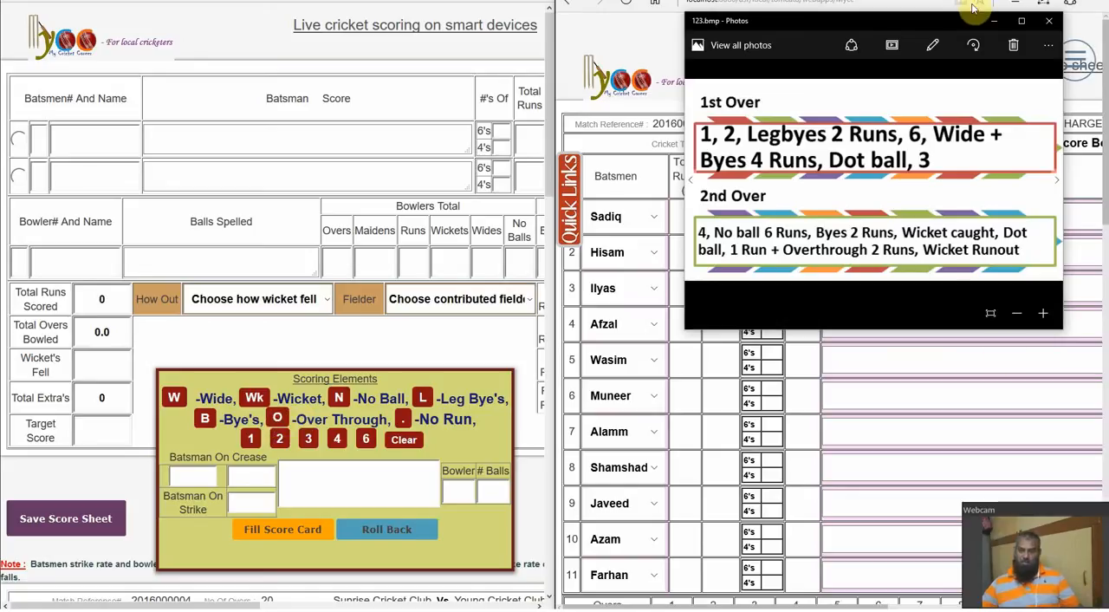
{"action": "left_click", "coordinate": [995, 21]}
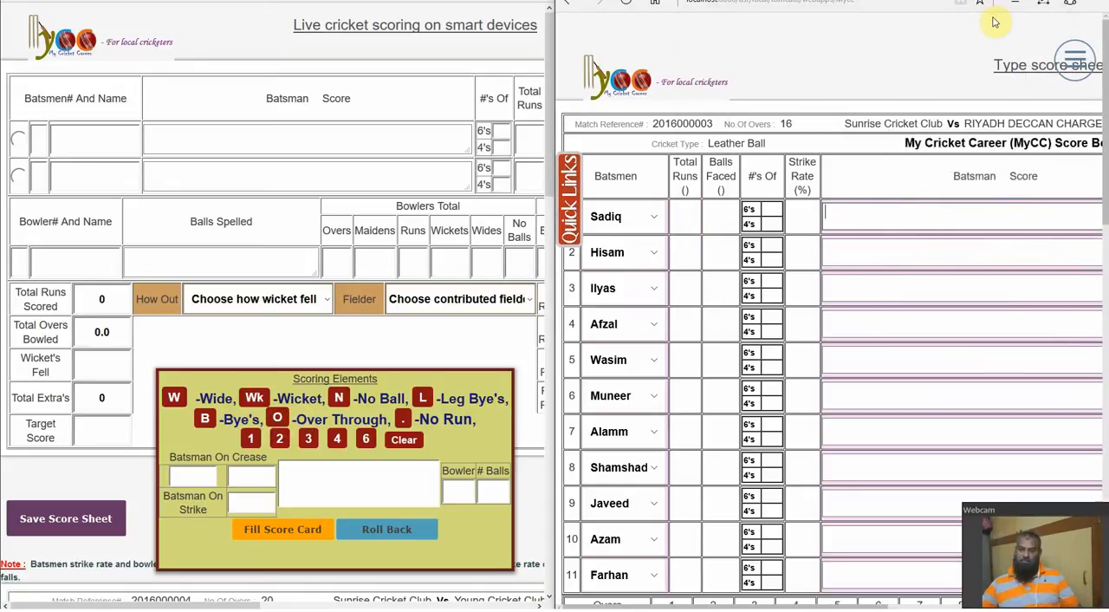
{"action": "left_click", "coordinate": [877, 222]}
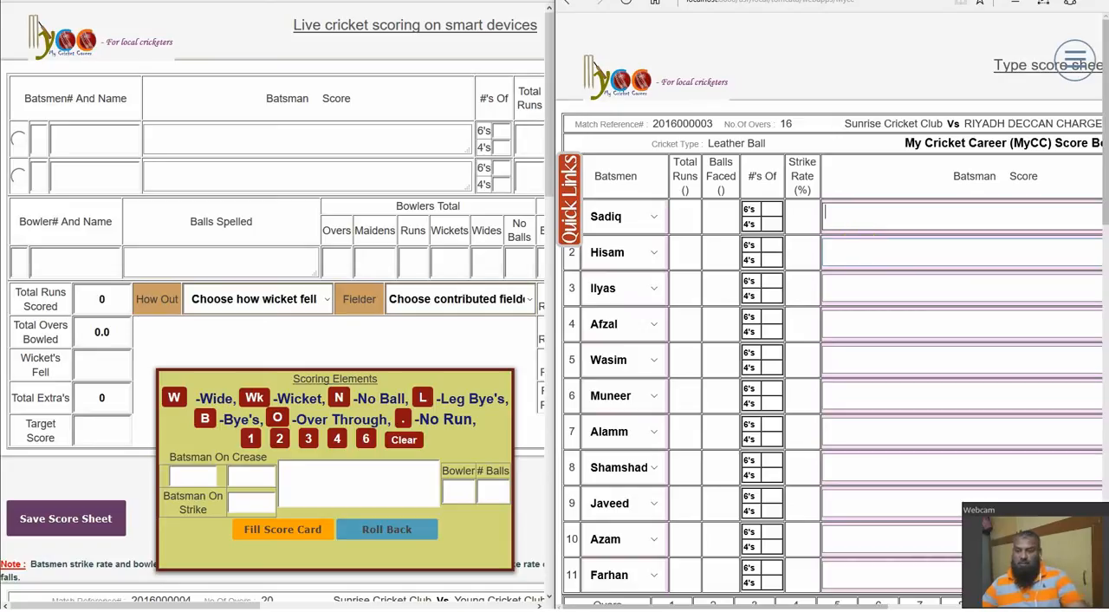
{"action": "key", "text": "alt+Tab"}
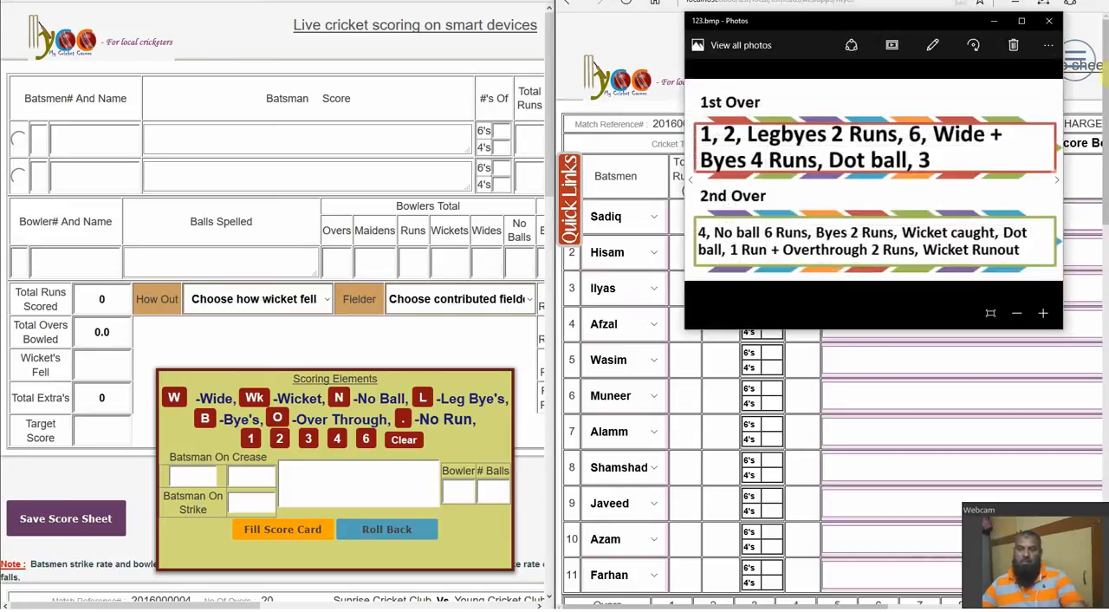
{"action": "left_click", "coordinate": [993, 20]}
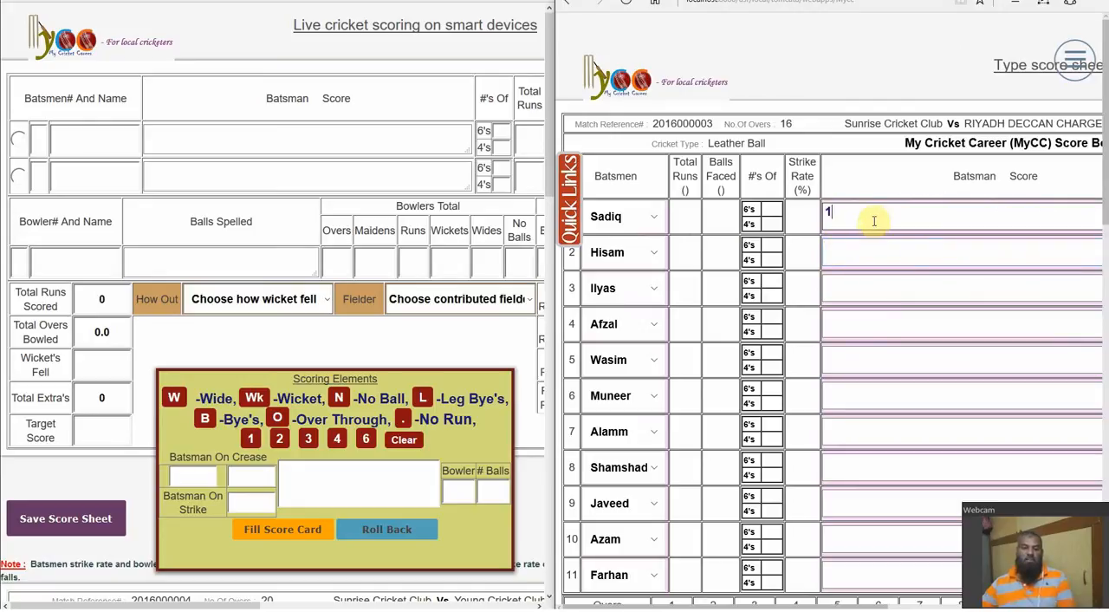
Clear the trial entry from the first batsman's score
{"action": "left_click_drag", "start_coordinate": [874, 220], "coordinate": [786, 229]}
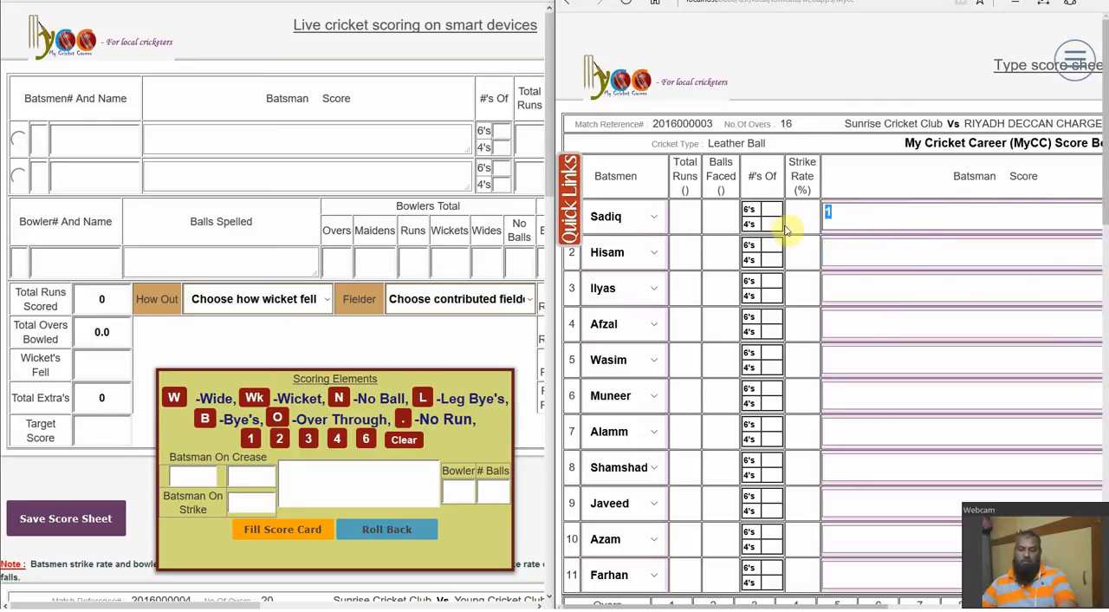
{"action": "key", "text": "BackSpace"}
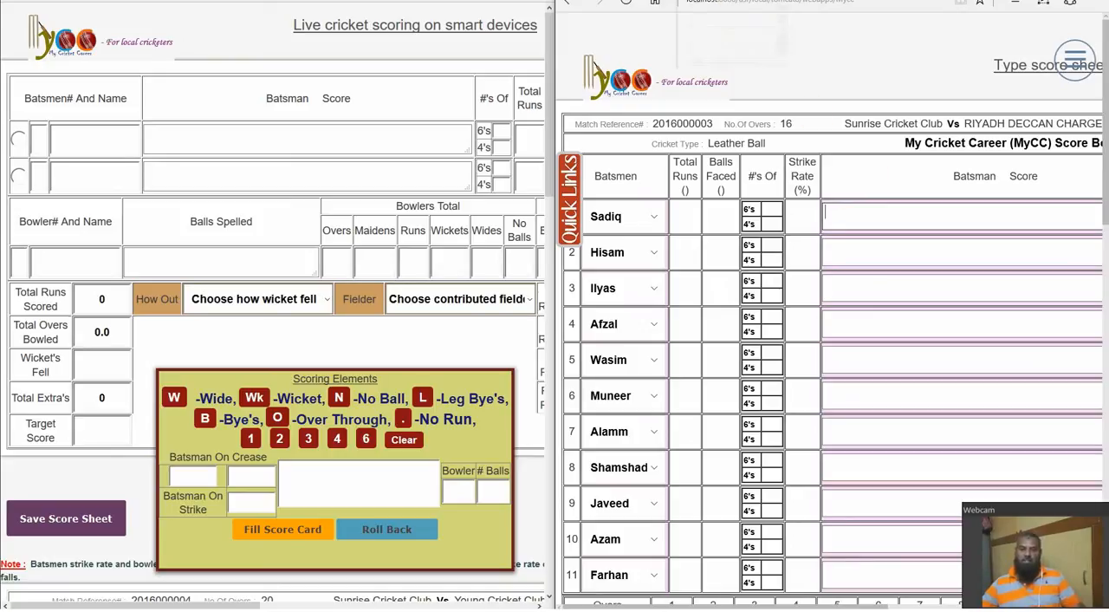
Look over the blank MyCC S16 scoresheet and return to the match's typed scoresheet
{"action": "left_click", "coordinate": [744, 1]}
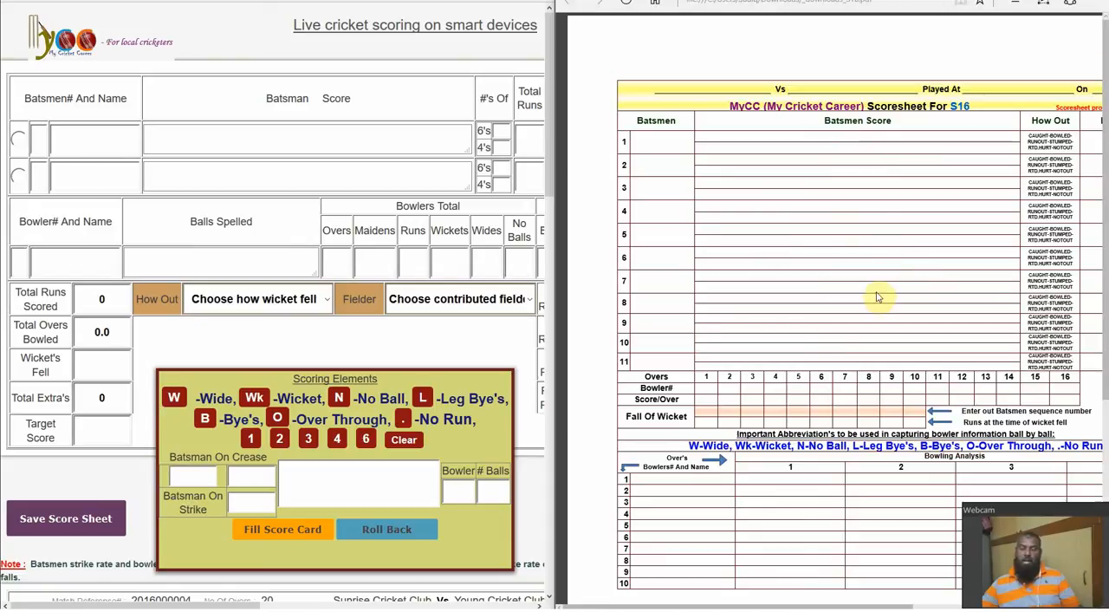
{"action": "mouse_move", "coordinate": [975, 24]}
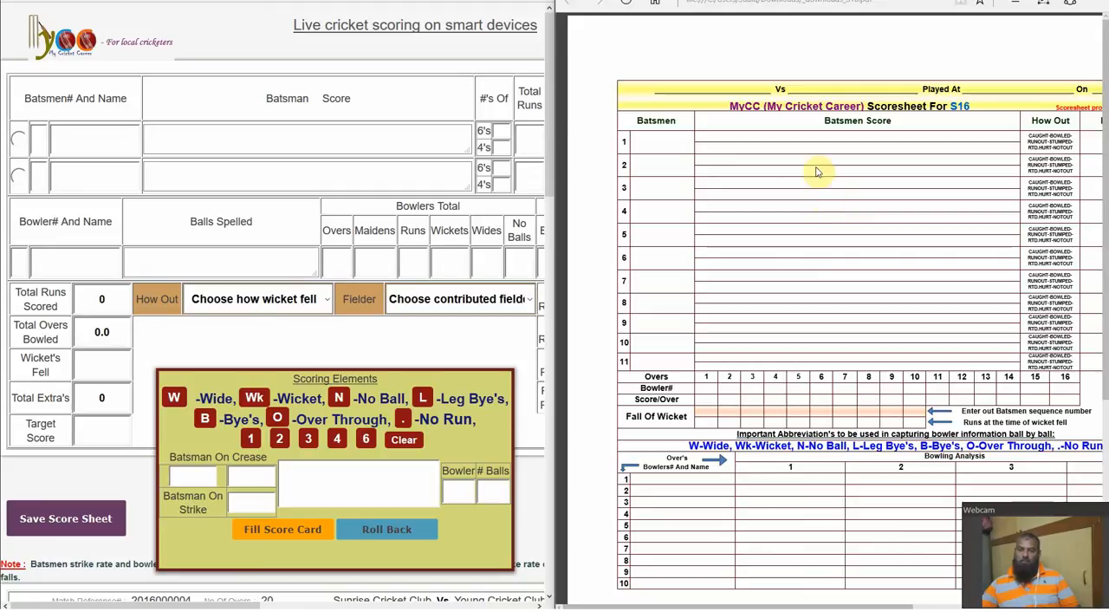
{"action": "left_click", "coordinate": [654, 3]}
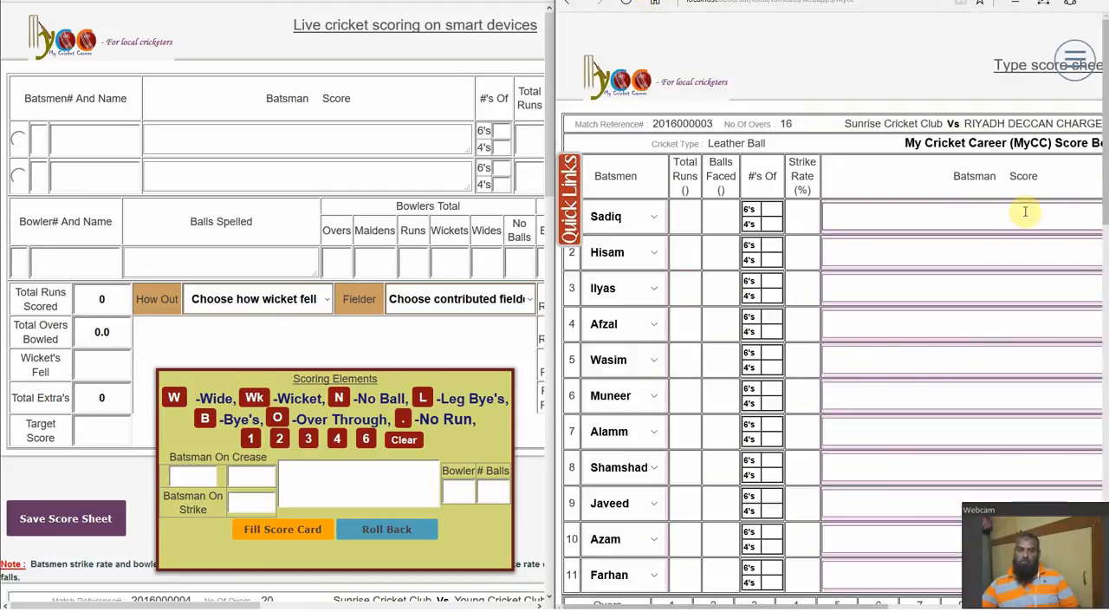
Open the downloadable scoresheet formats and view the MyCC 16 Overs (S16) score sheet
{"action": "left_click", "coordinate": [1075, 62]}
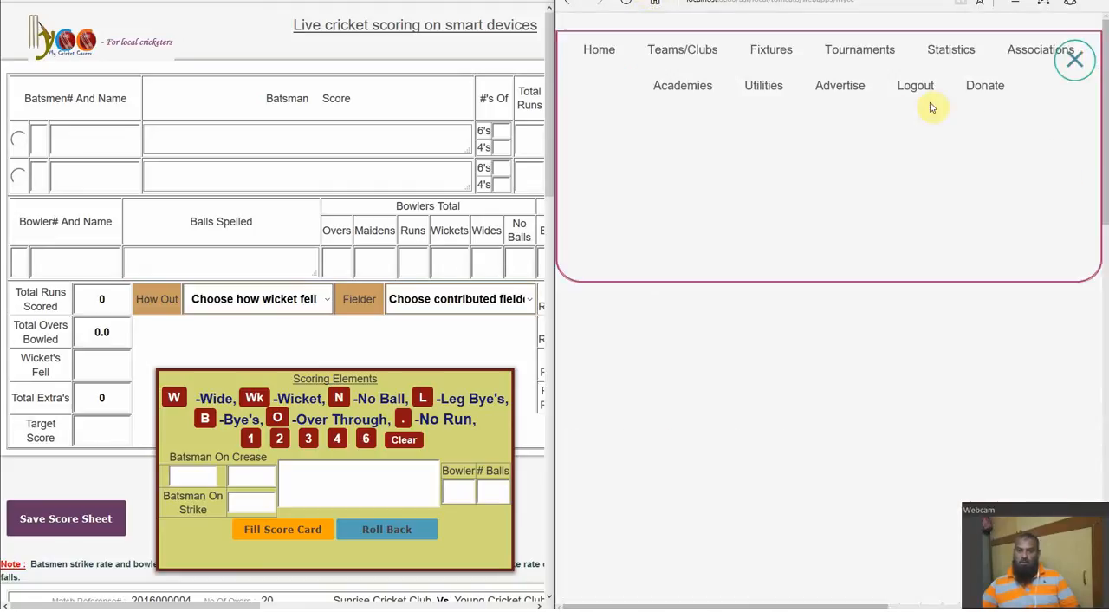
{"action": "left_click", "coordinate": [761, 88]}
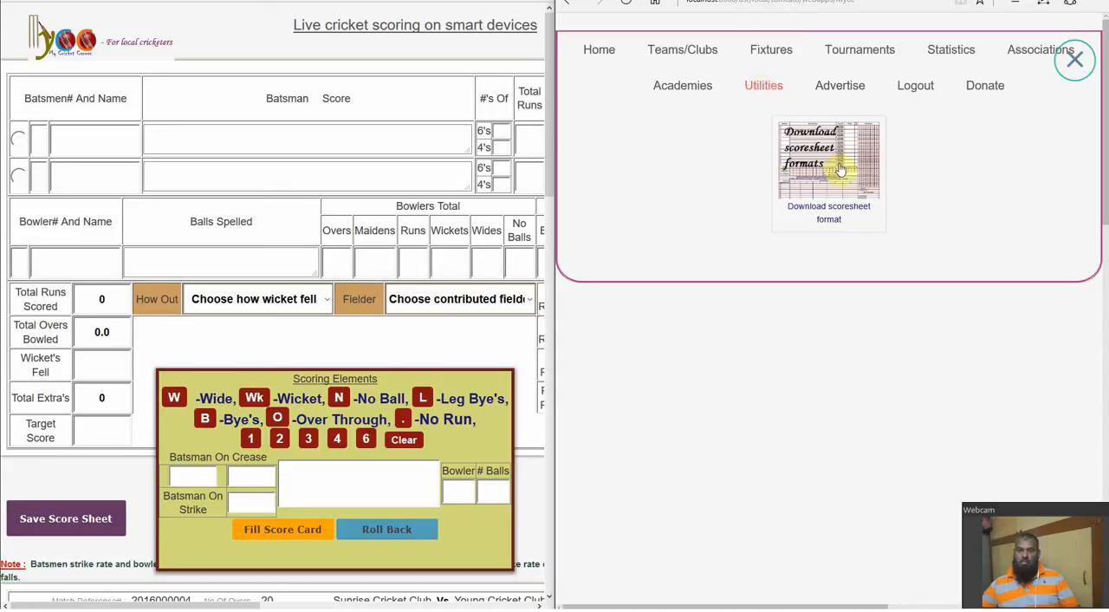
{"action": "left_click", "coordinate": [829, 217]}
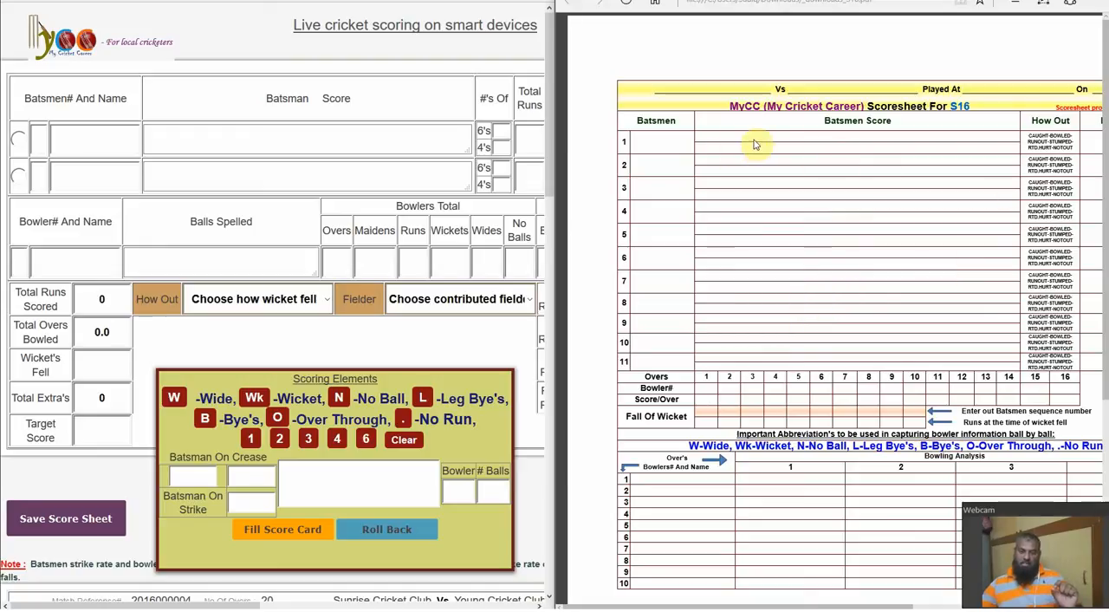
Reopen Sunrise Cricket Club's typed scoresheet for the June 16, 2016 match from the fixtures administration list
{"action": "left_click", "coordinate": [615, 1]}
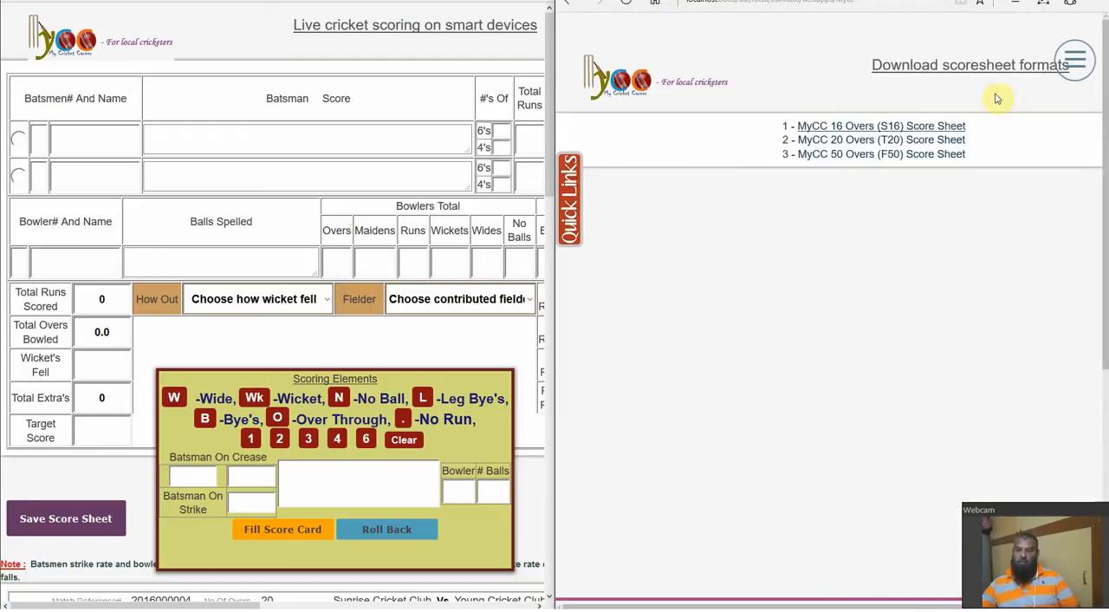
{"action": "left_click", "coordinate": [1077, 68]}
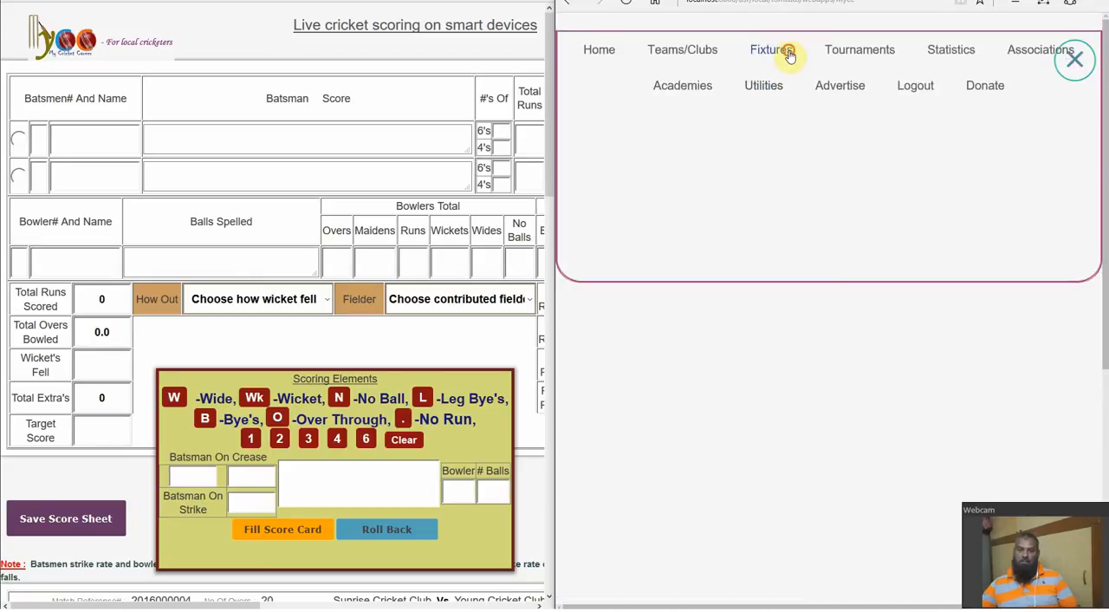
{"action": "left_click", "coordinate": [790, 54]}
{"action": "left_click", "coordinate": [784, 202]}
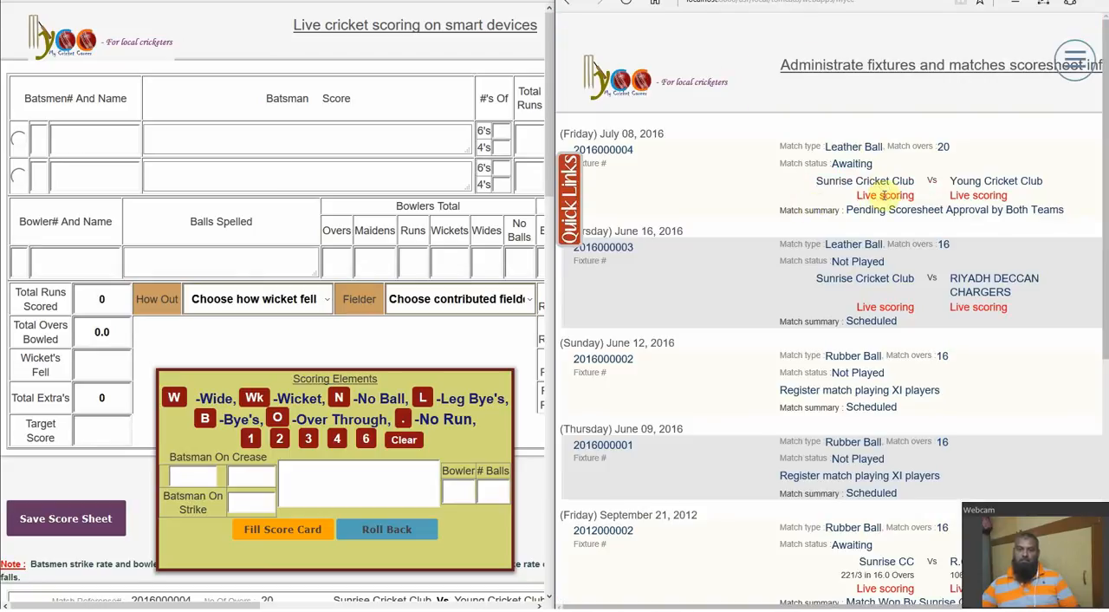
{"action": "left_click", "coordinate": [866, 280]}
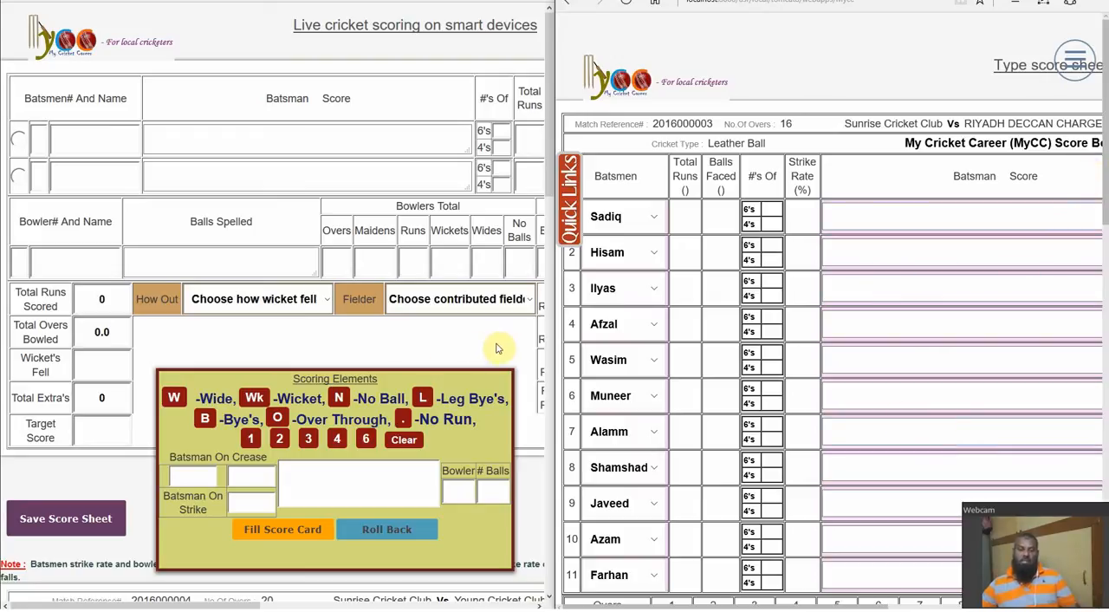
Display the blank S16 scoresheet for reference and put batsman 1 on strike in the live scoring sheet
{"action": "left_click", "coordinate": [813, 1]}
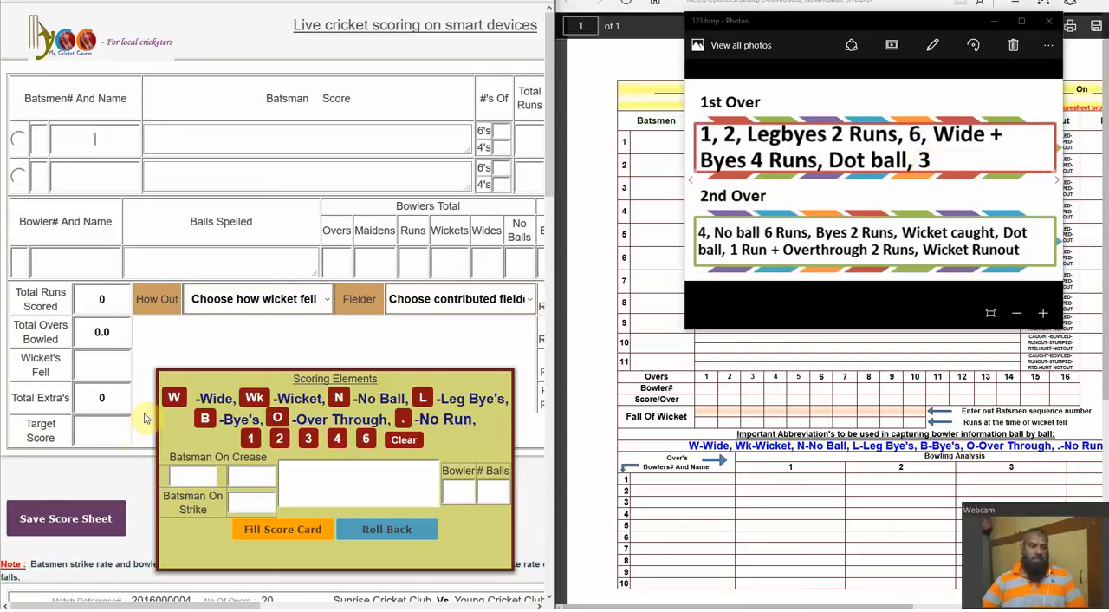
{"action": "left_click_drag", "start_coordinate": [550, 149], "coordinate": [545, 311]}
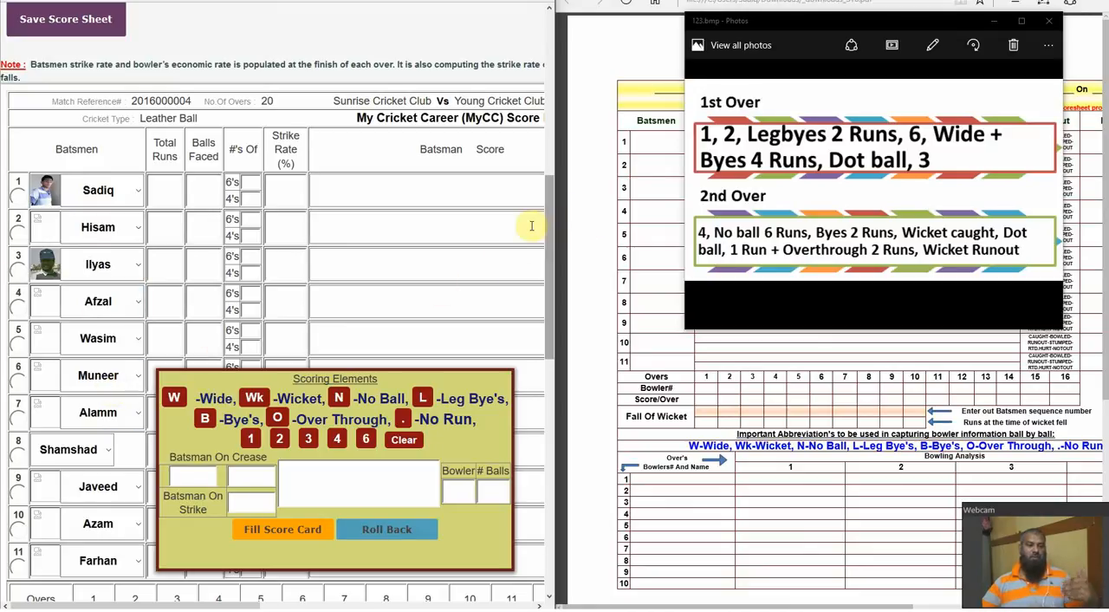
{"action": "left_click_drag", "start_coordinate": [548, 223], "coordinate": [552, 433]}
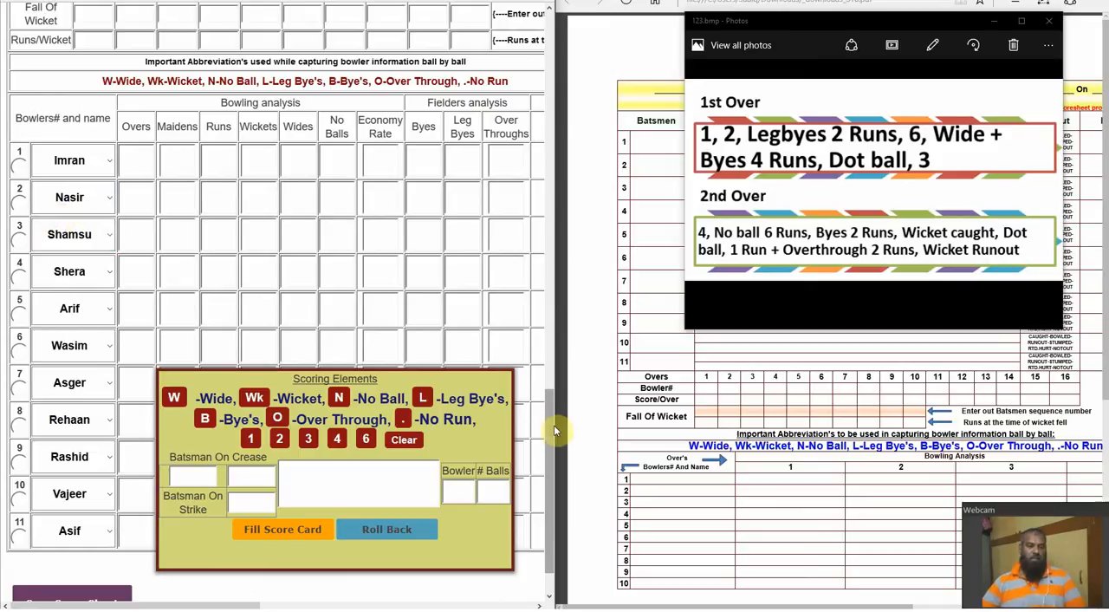
{"action": "left_click_drag", "start_coordinate": [552, 435], "coordinate": [548, 185]}
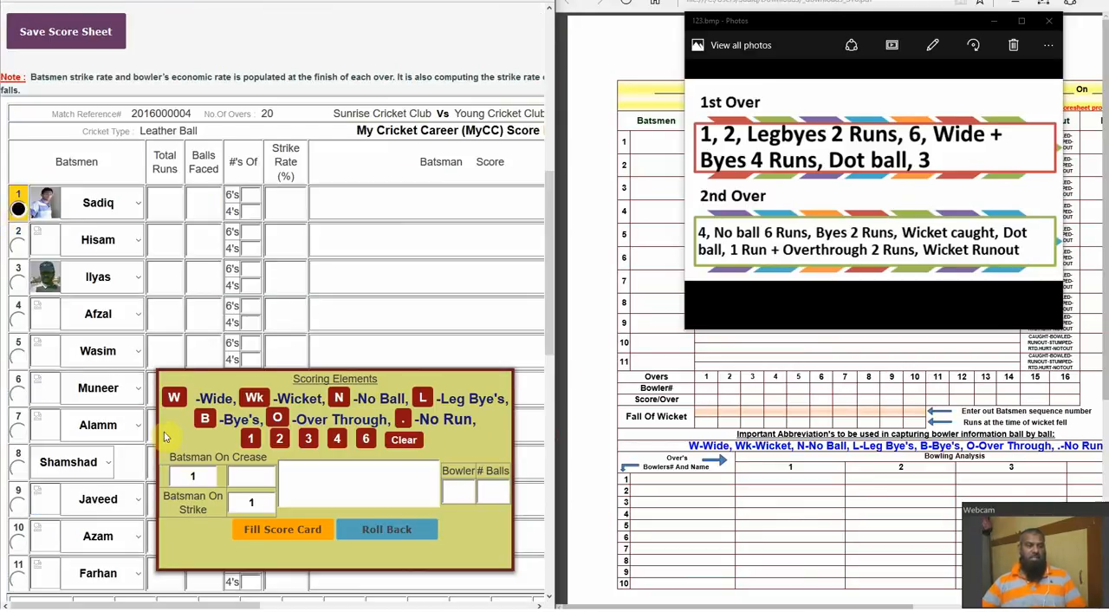
Select bowler 2 for the first over and record 1 run for batsman 1 off the first ball
{"action": "left_click_drag", "start_coordinate": [553, 269], "coordinate": [556, 450]}
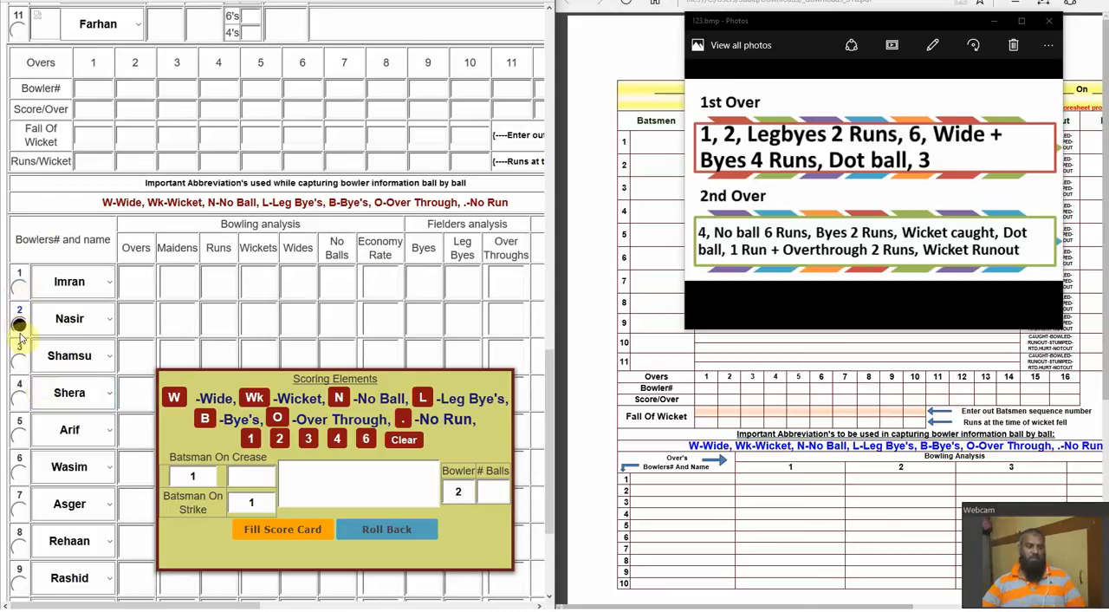
{"action": "left_click", "coordinate": [19, 326]}
{"action": "left_click_drag", "start_coordinate": [547, 425], "coordinate": [549, 87]}
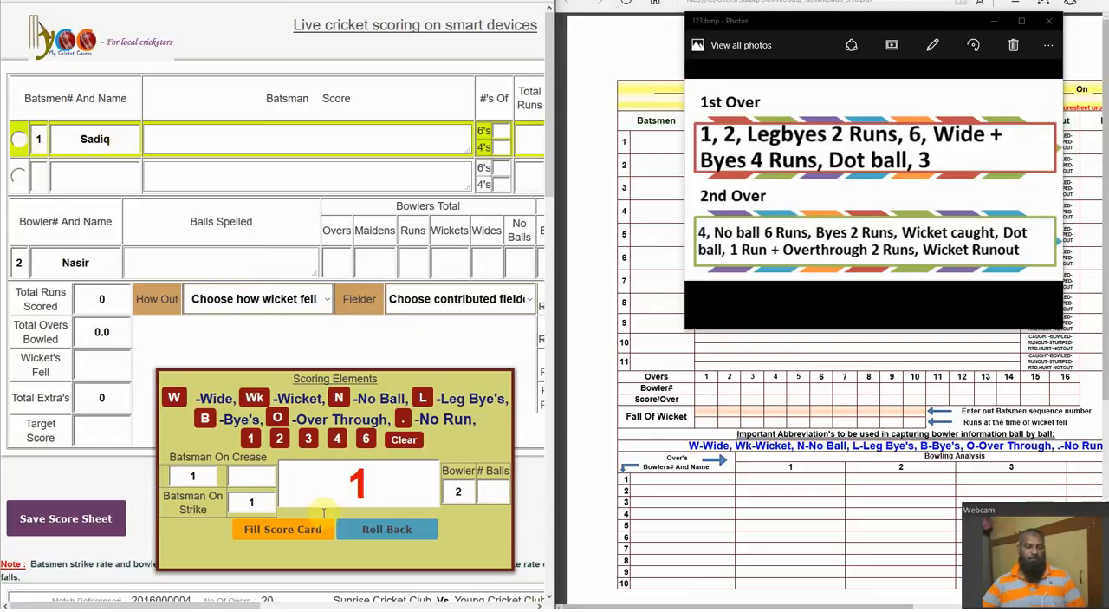
{"action": "left_click", "coordinate": [289, 530]}
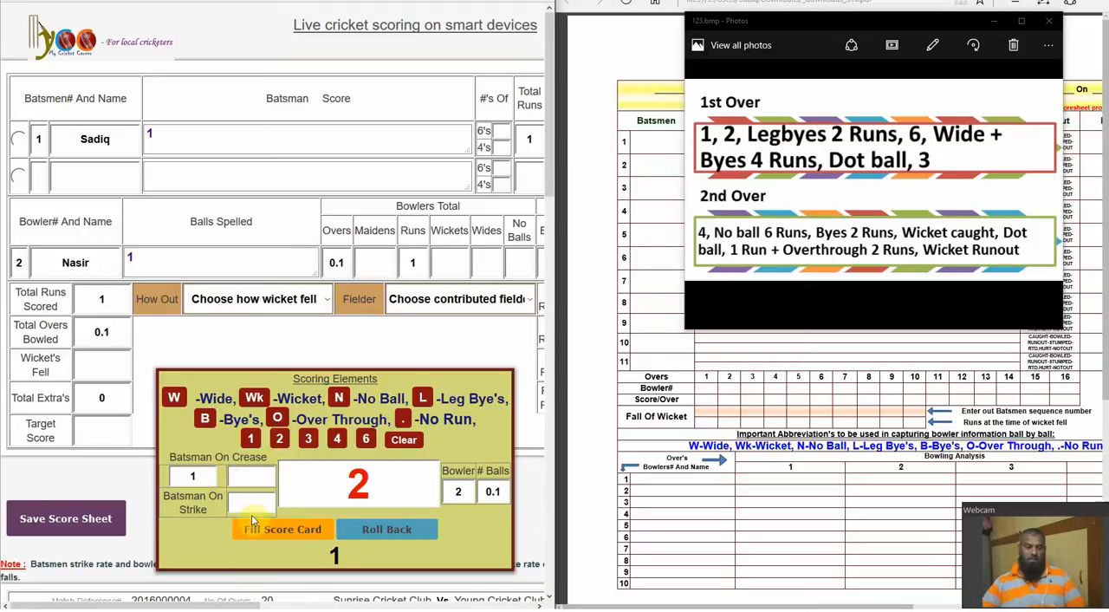
Put batsman 3 on strike and fill the score card with 2 runs for the second ball
{"action": "left_click", "coordinate": [288, 530]}
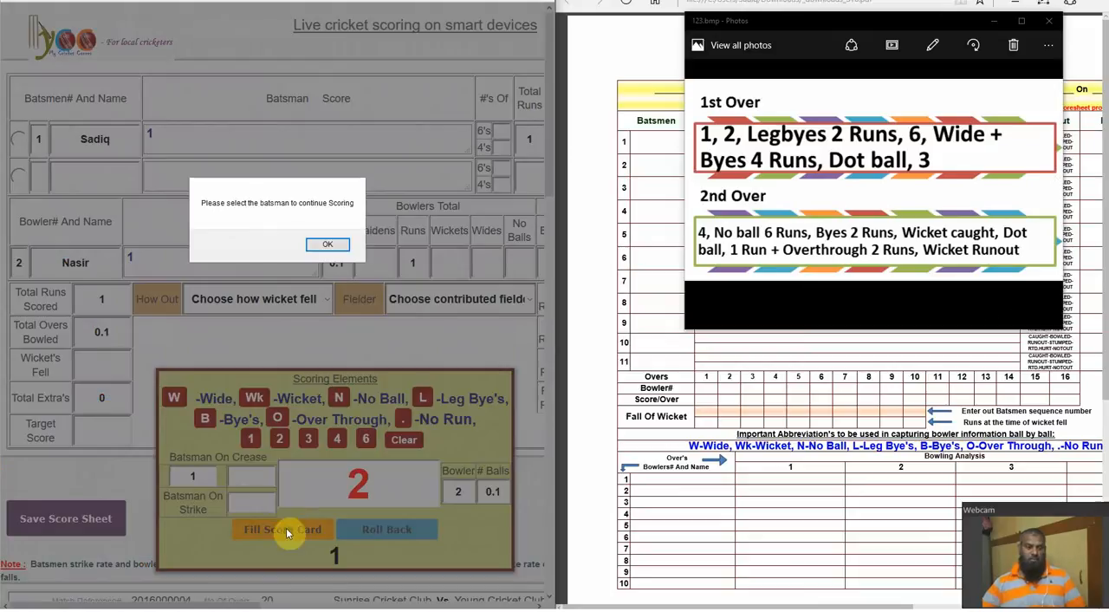
{"action": "left_click", "coordinate": [327, 245]}
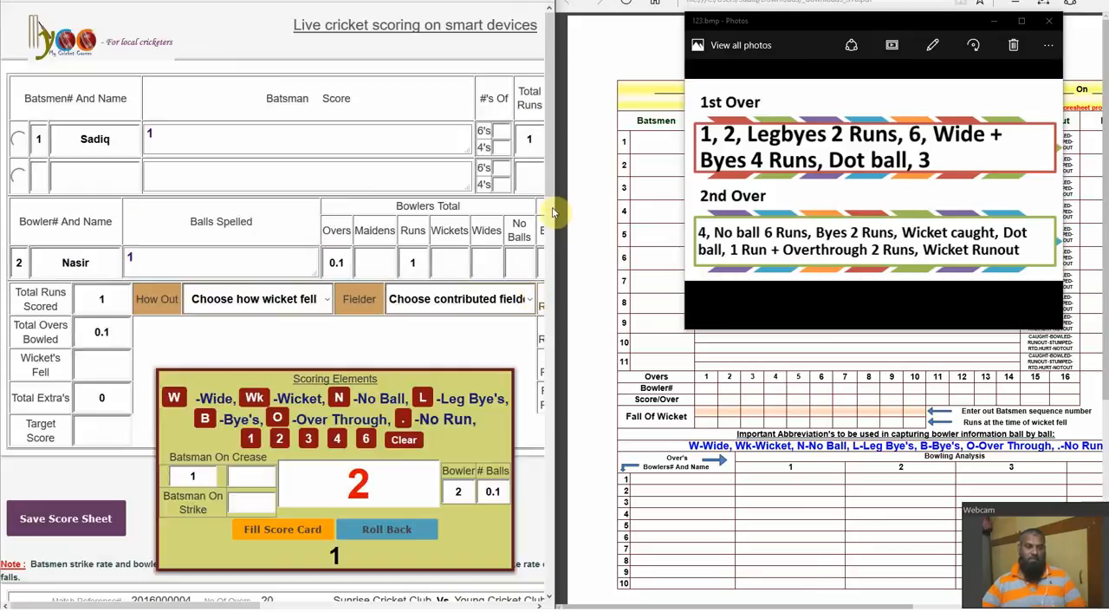
{"action": "left_click_drag", "start_coordinate": [551, 186], "coordinate": [549, 382]}
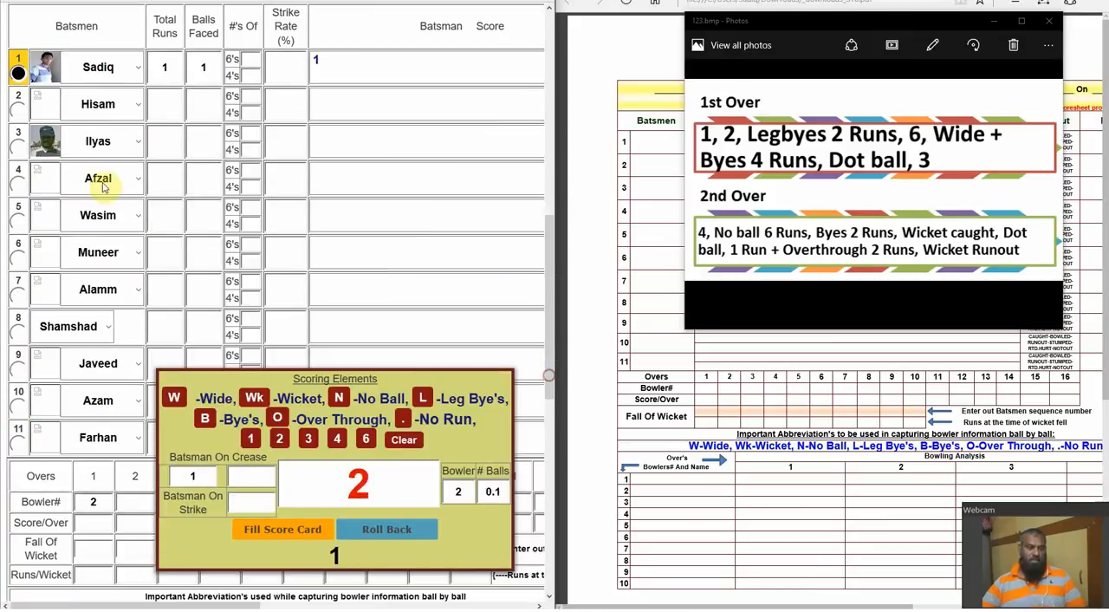
{"action": "left_click", "coordinate": [17, 147]}
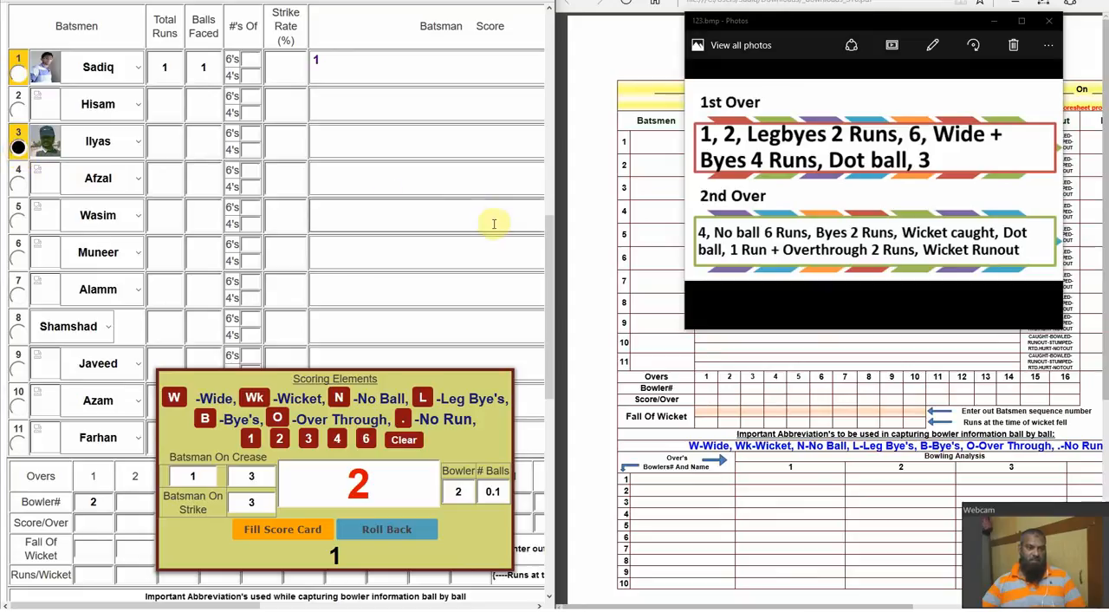
{"action": "left_click_drag", "start_coordinate": [549, 272], "coordinate": [559, 61]}
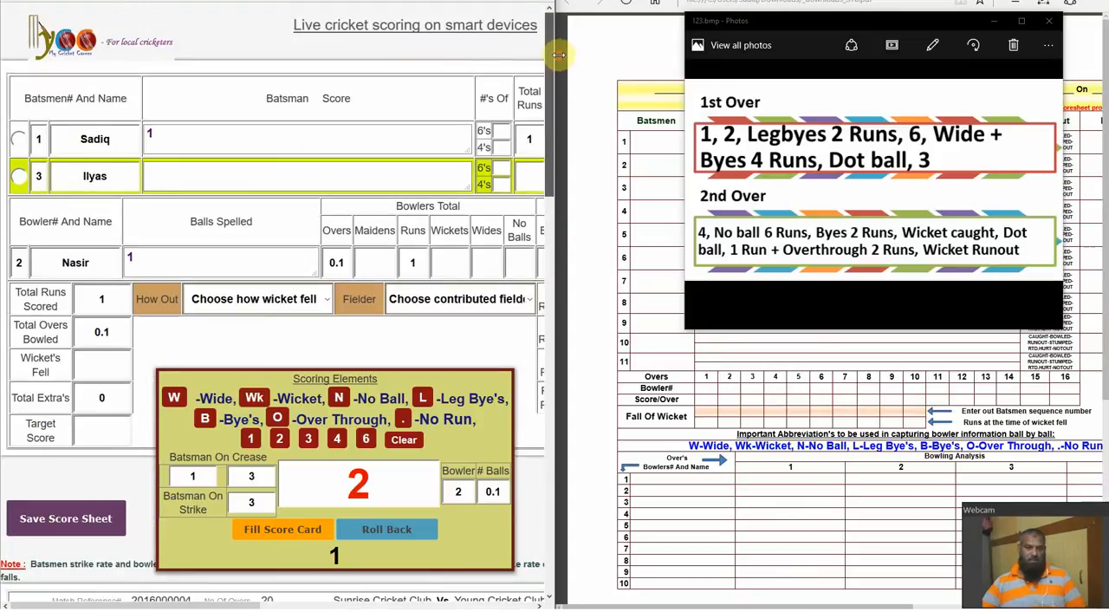
{"action": "left_click", "coordinate": [289, 527]}
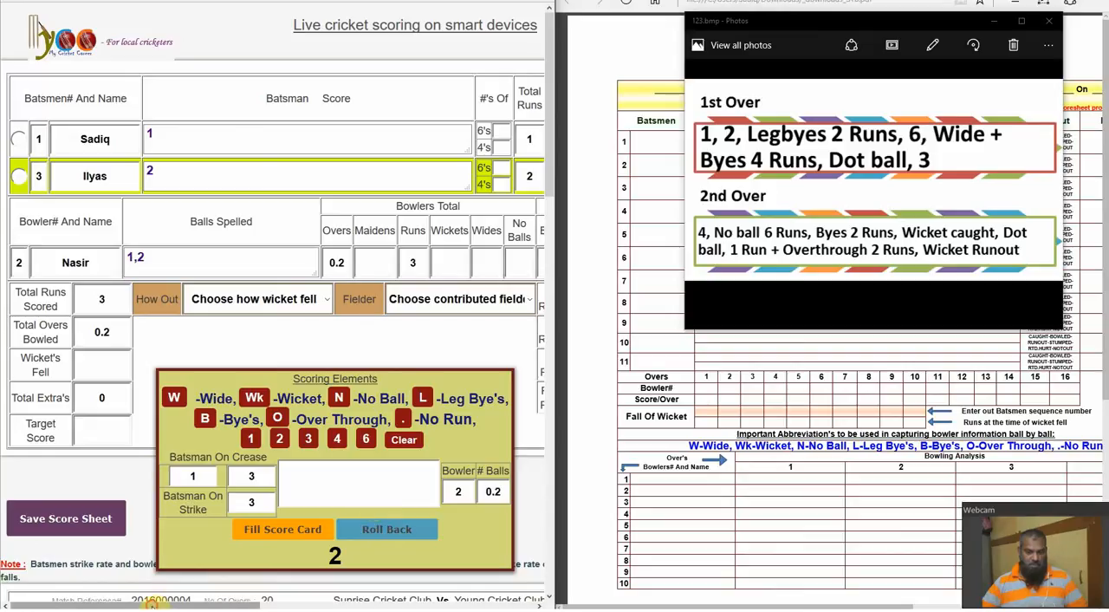
Check the batsmen's balls faced and record the third ball as 2 leg byes (L2)
{"action": "left_click_drag", "start_coordinate": [152, 605], "coordinate": [276, 604]}
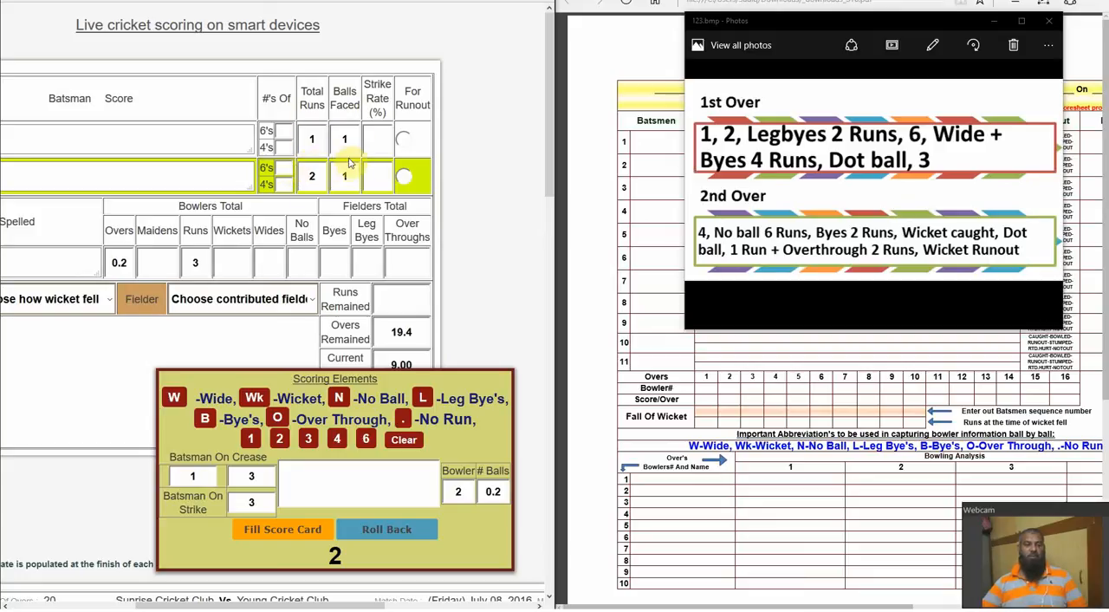
{"action": "left_click_drag", "start_coordinate": [366, 607], "coordinate": [130, 605]}
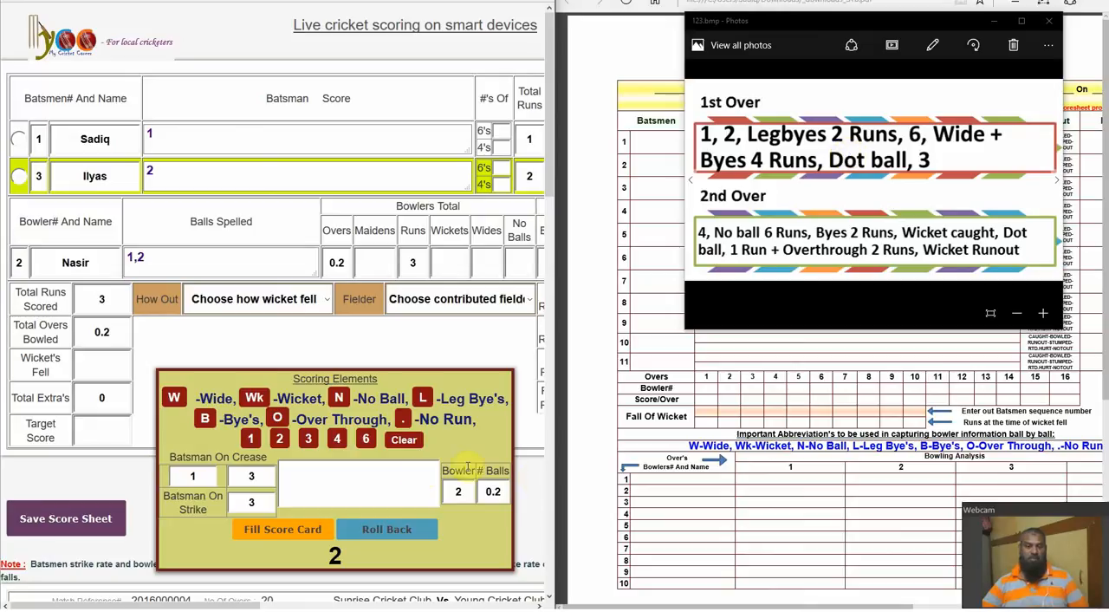
{"action": "left_click", "coordinate": [422, 398]}
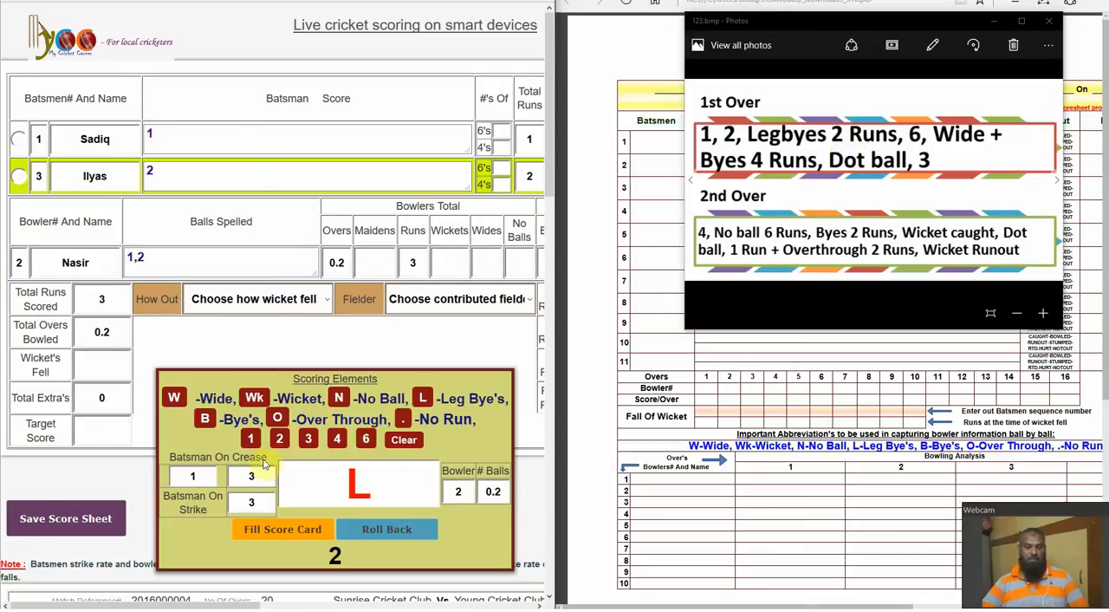
{"action": "left_click", "coordinate": [280, 440]}
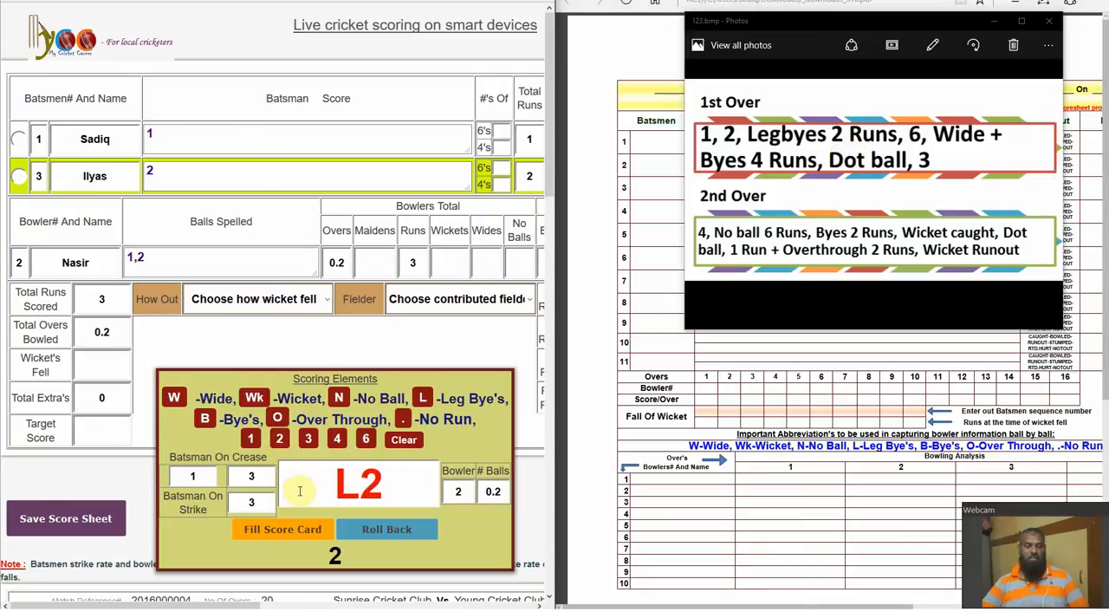
{"action": "left_click", "coordinate": [293, 529]}
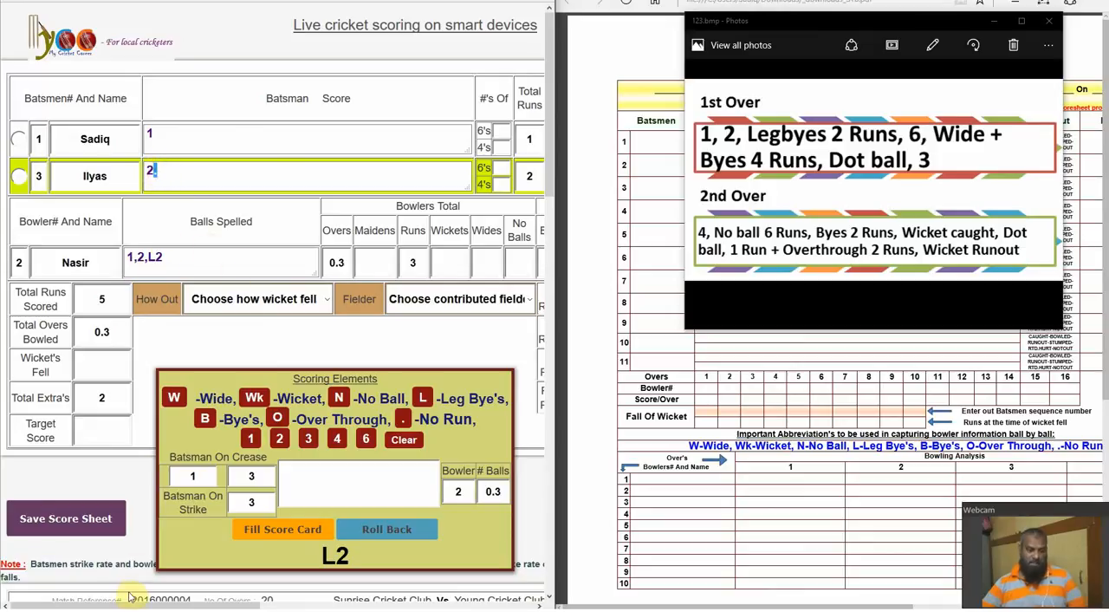
{"action": "mouse_move", "coordinate": [130, 605]}
{"action": "left_mouse_down"}
{"action": "mouse_move", "coordinate": [212, 606]}
{"action": "mouse_move", "coordinate": [129, 606]}
{"action": "left_mouse_up"}
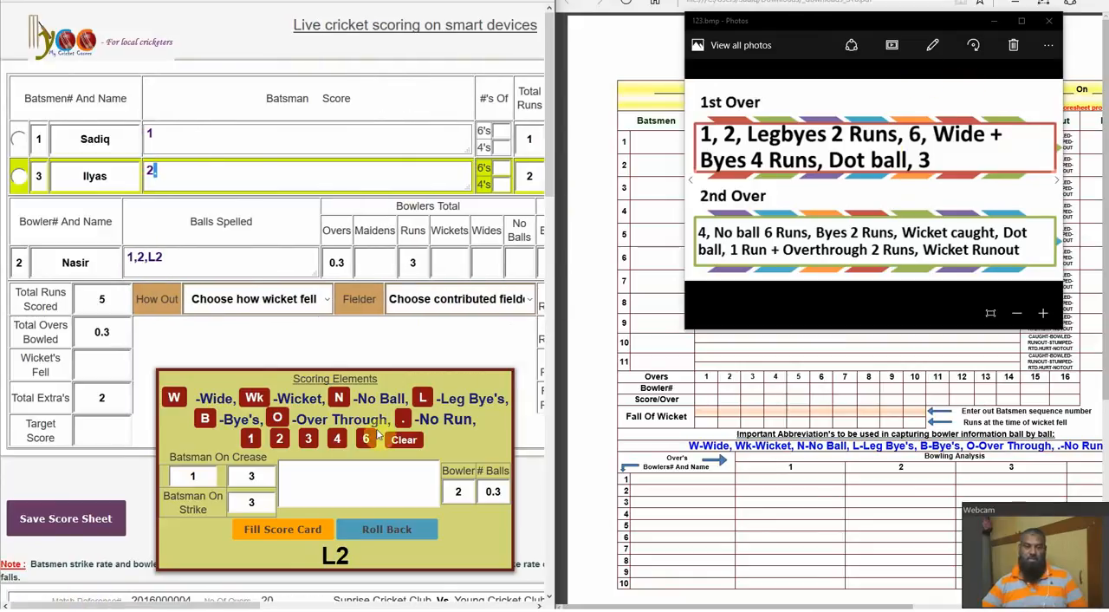
Record a wide plus 4 byes (WB4) on the live score card
{"action": "left_click", "coordinate": [174, 399]}
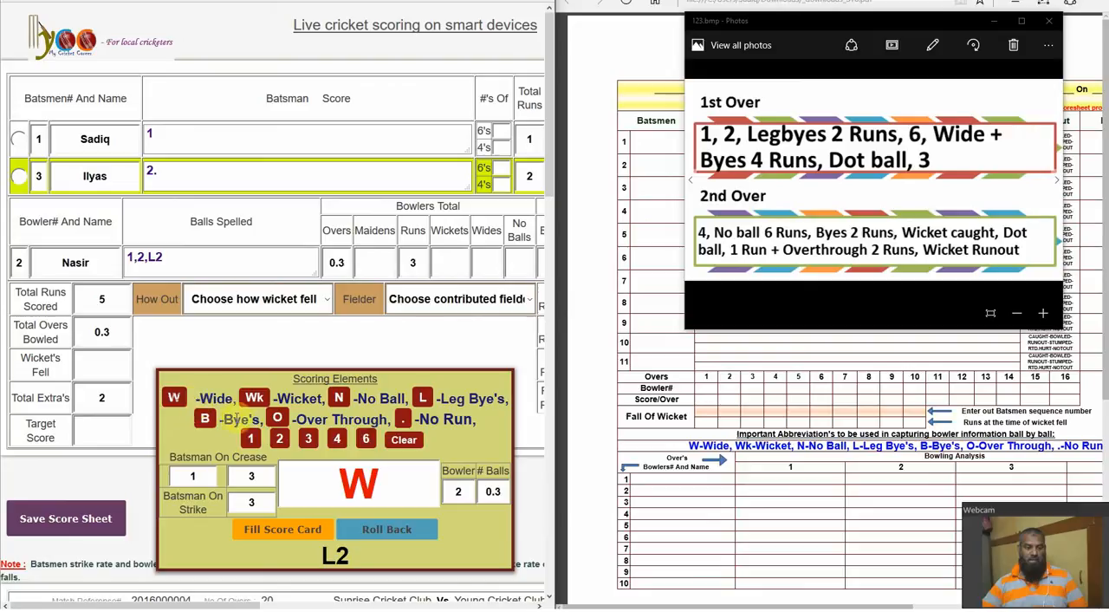
{"action": "left_click", "coordinate": [206, 419]}
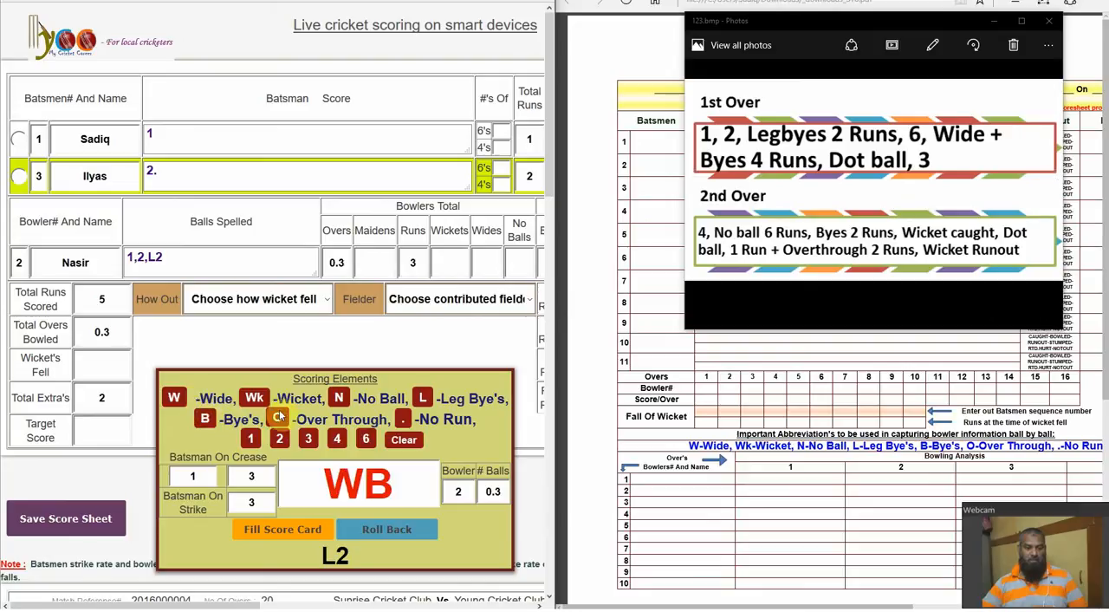
{"action": "left_click", "coordinate": [337, 440]}
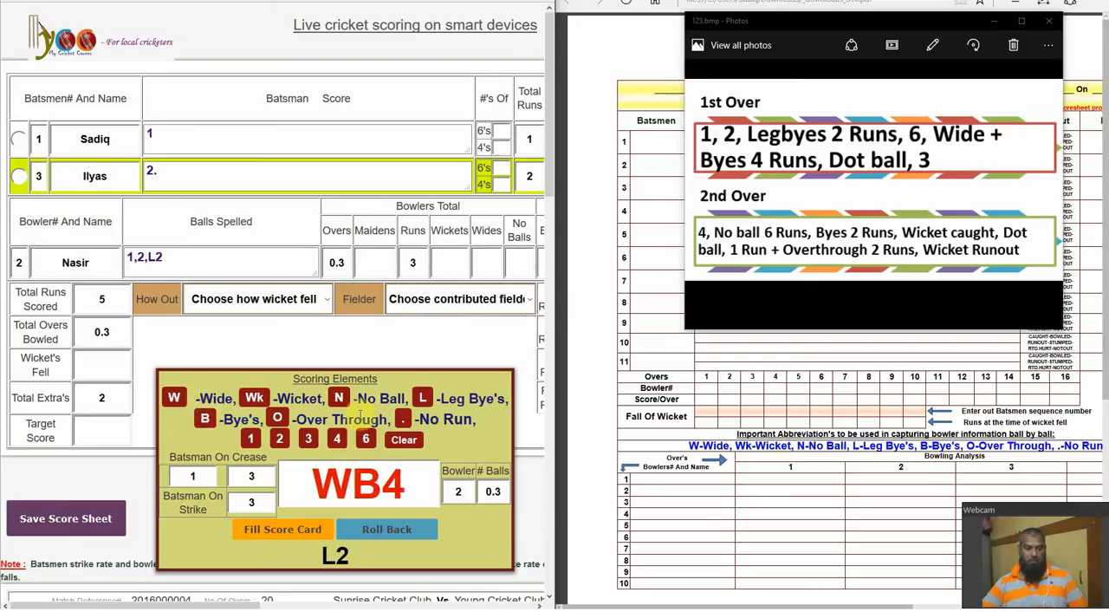
{"action": "left_click", "coordinate": [279, 530]}
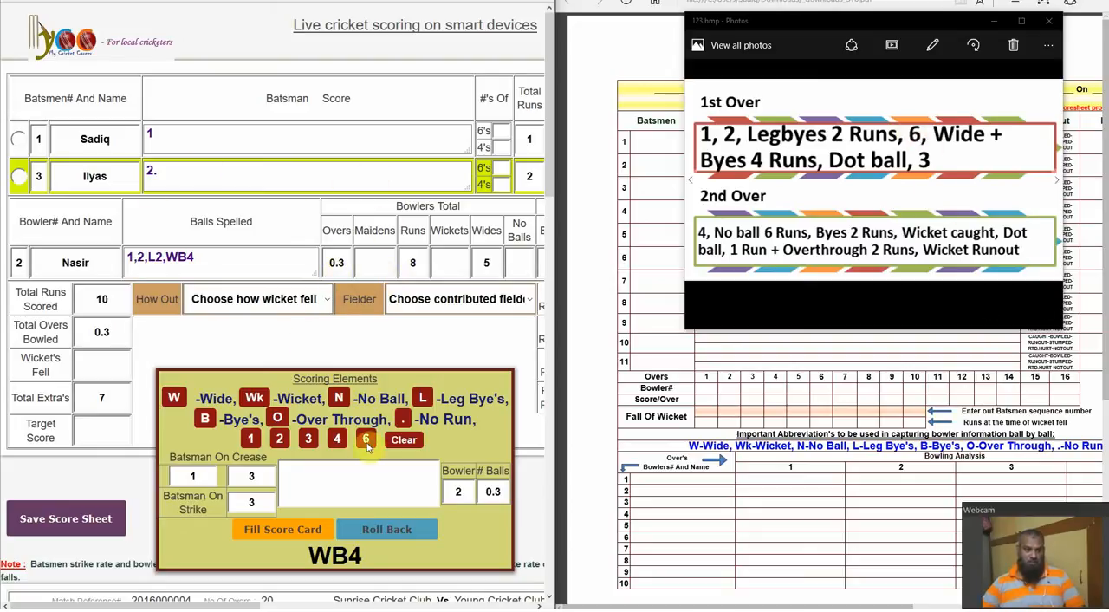
Record a 6 and a dot ball for batsman 3 as the next two deliveries of the first over
{"action": "left_click", "coordinate": [289, 529]}
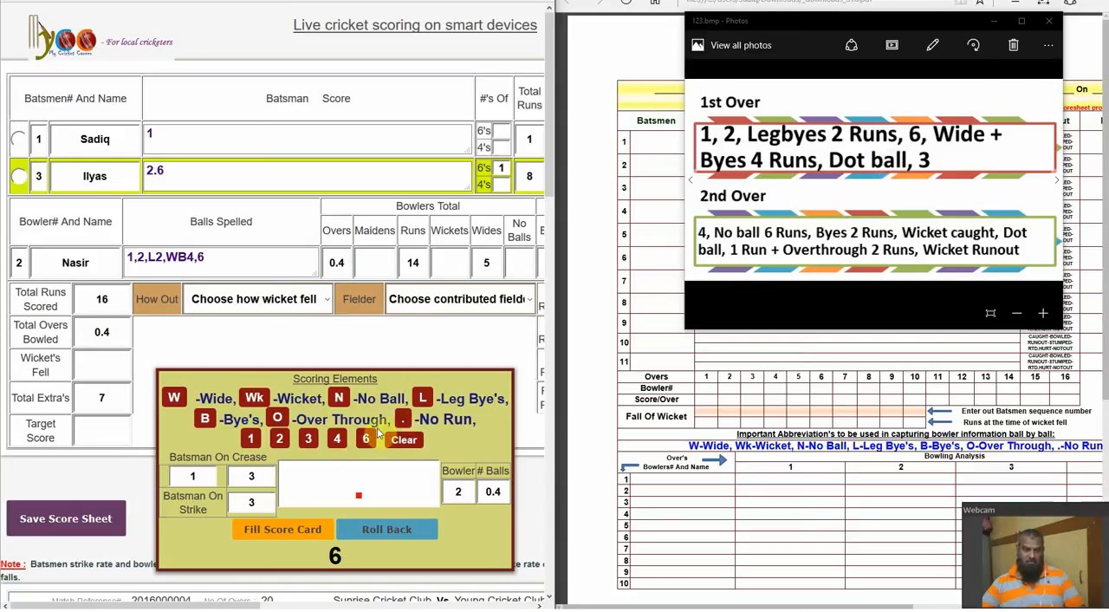
{"action": "left_click", "coordinate": [298, 531]}
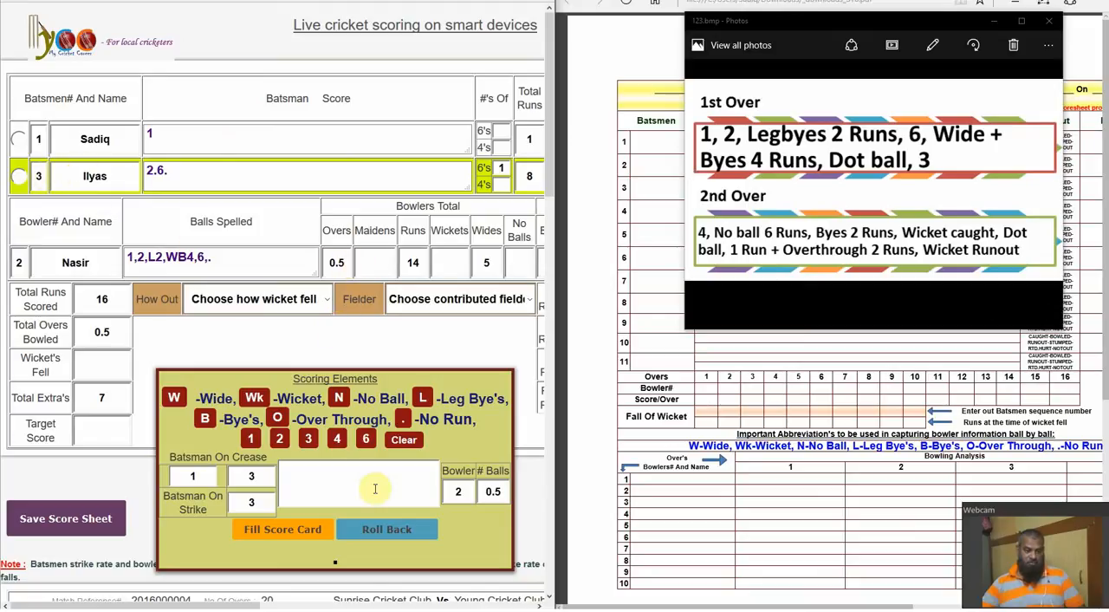
Record 3 runs for the last ball of the first over and select bowler 4 for the second over
{"action": "left_click", "coordinate": [308, 438]}
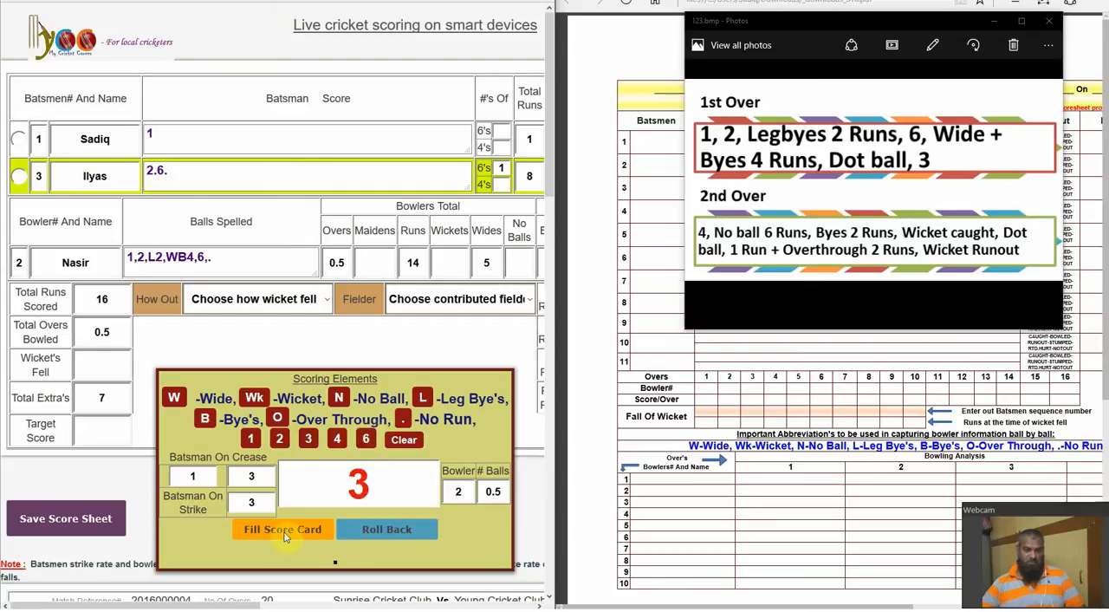
{"action": "left_click", "coordinate": [285, 532]}
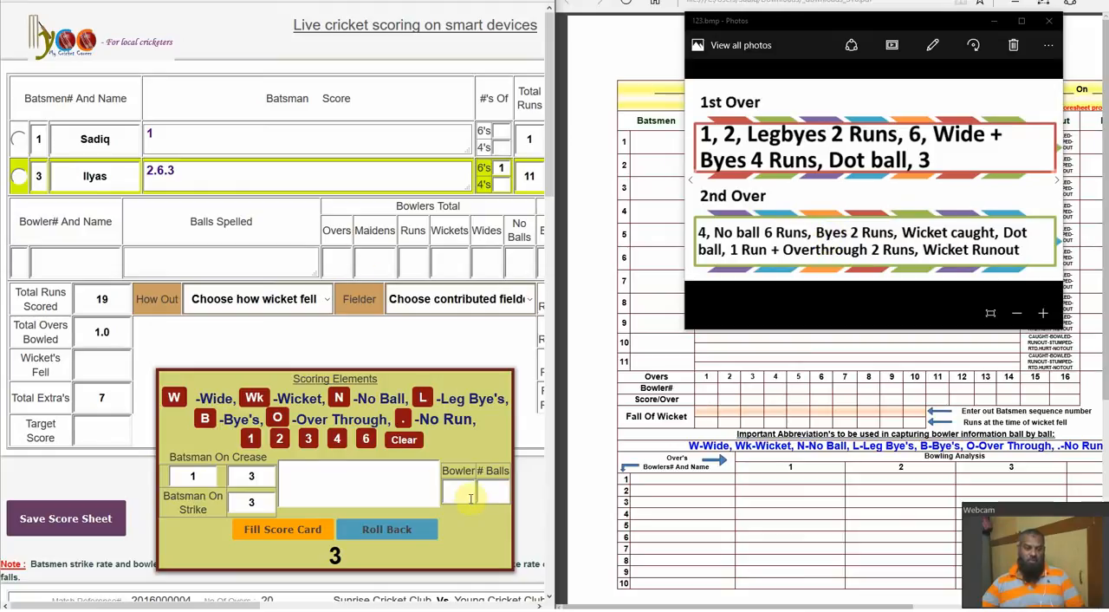
{"action": "left_click_drag", "start_coordinate": [550, 173], "coordinate": [537, 503]}
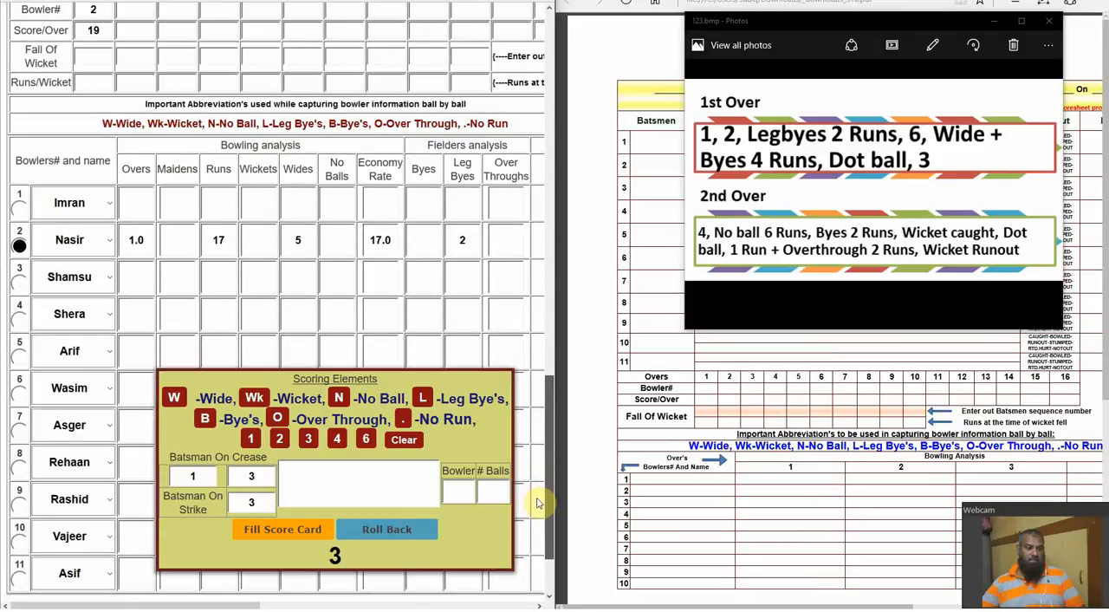
{"action": "left_click", "coordinate": [19, 320]}
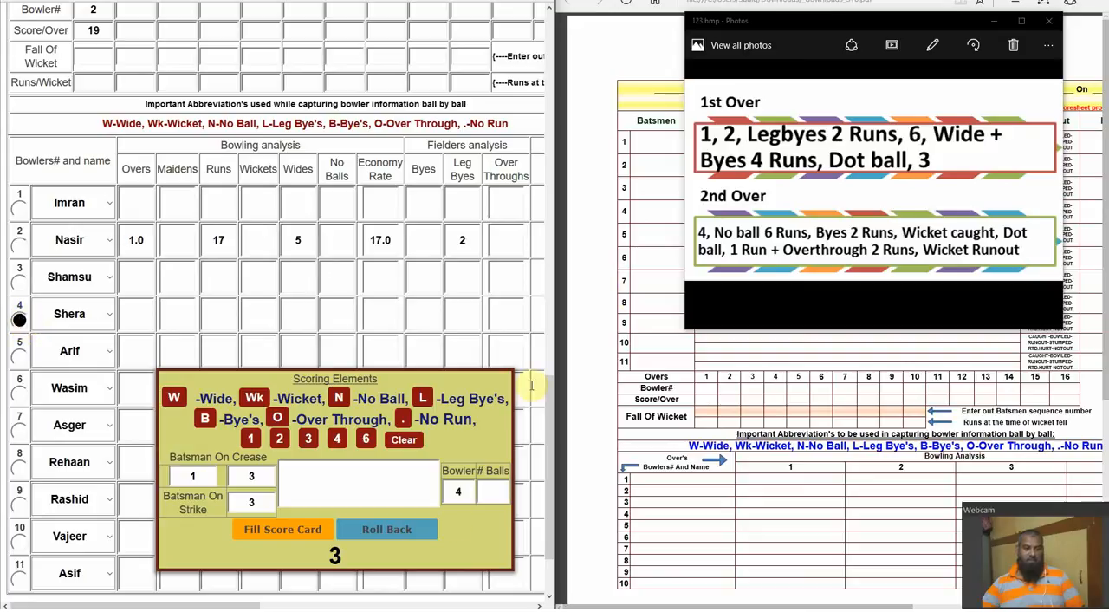
{"action": "left_click_drag", "start_coordinate": [548, 416], "coordinate": [574, 35]}
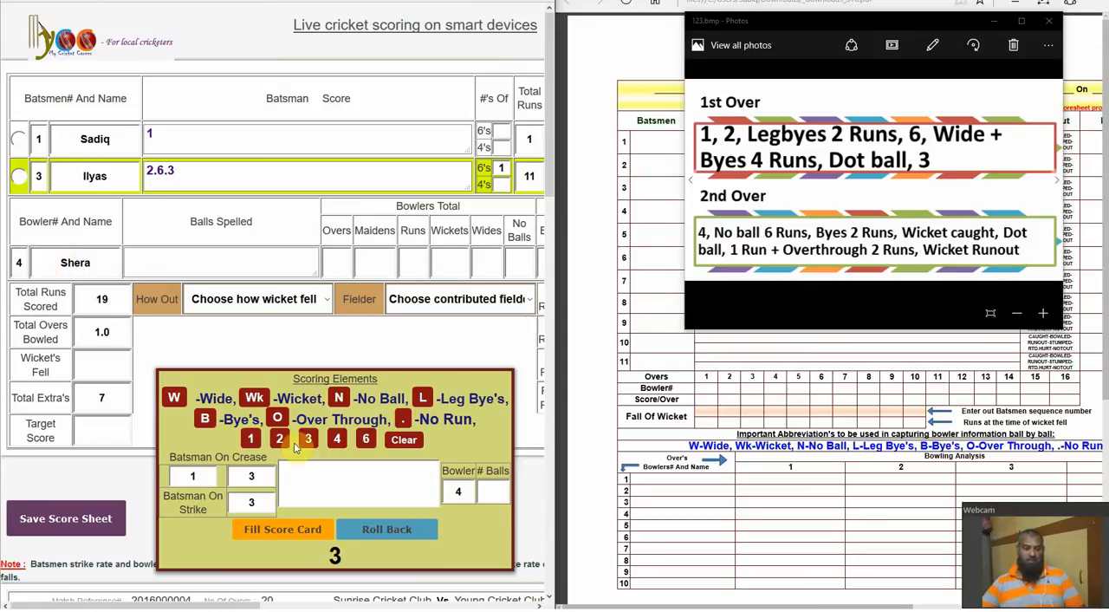
Record 4 runs and a no ball with 6 runs (N6) as the first deliveries of the second over
{"action": "left_click", "coordinate": [337, 439]}
{"action": "left_click", "coordinate": [276, 537]}
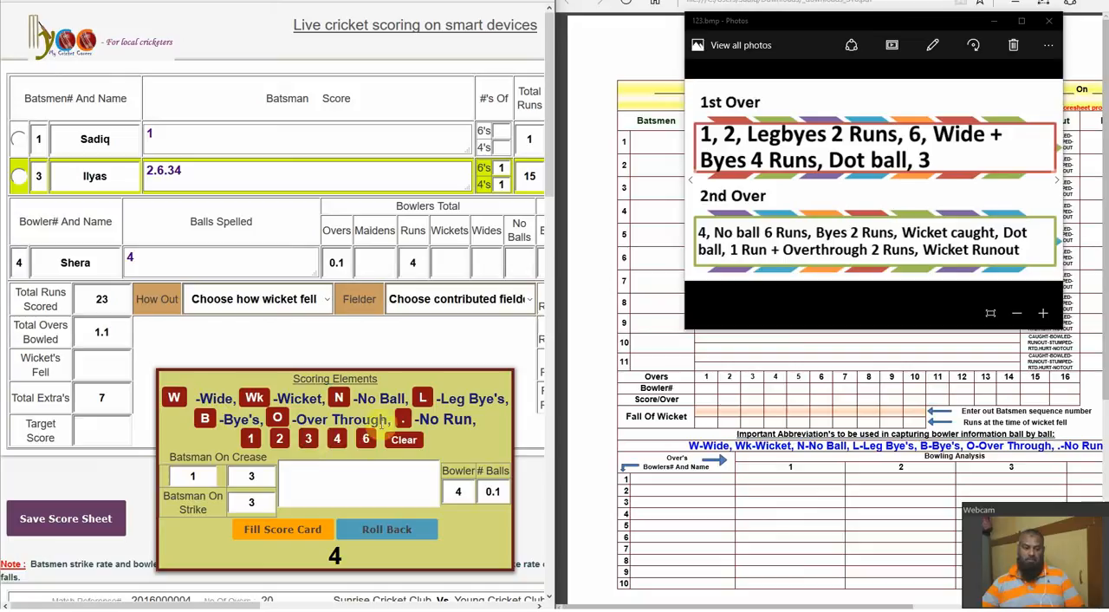
{"action": "left_click", "coordinate": [337, 401]}
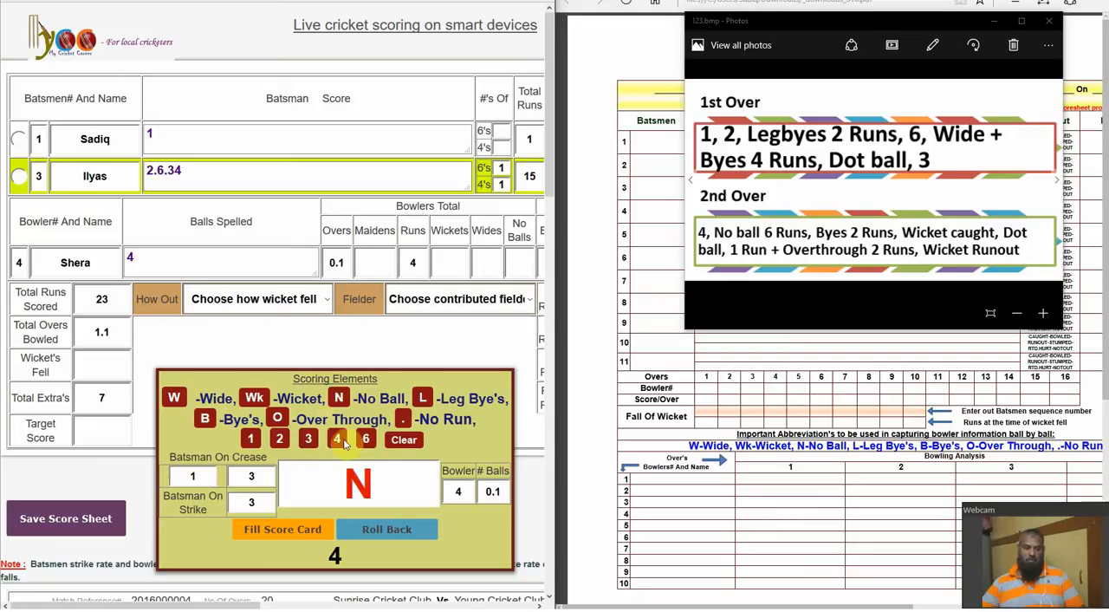
{"action": "left_click", "coordinate": [366, 441]}
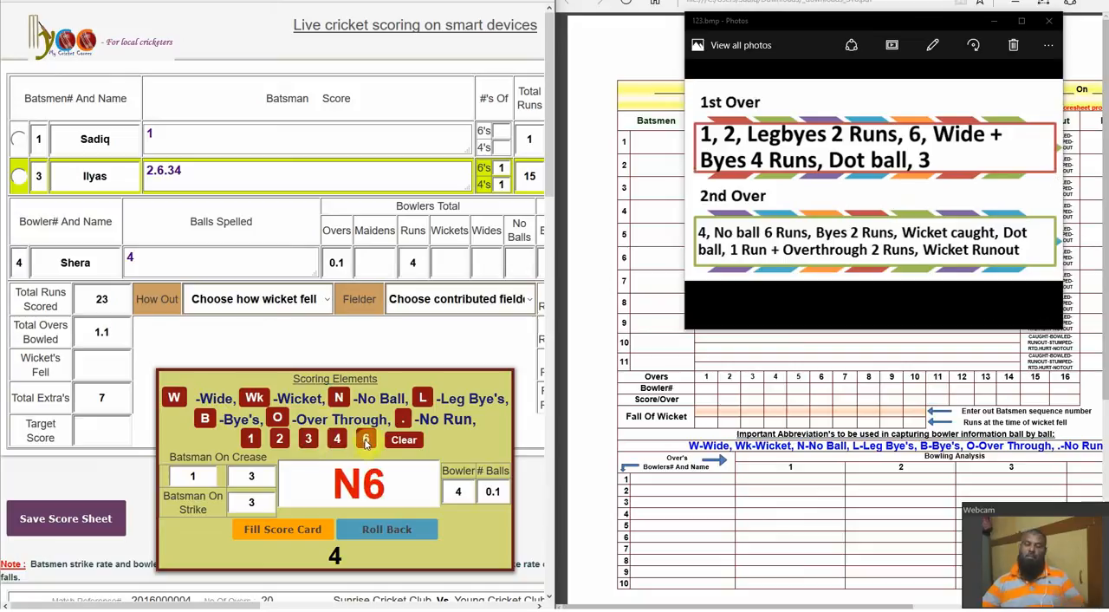
{"action": "left_click", "coordinate": [282, 529]}
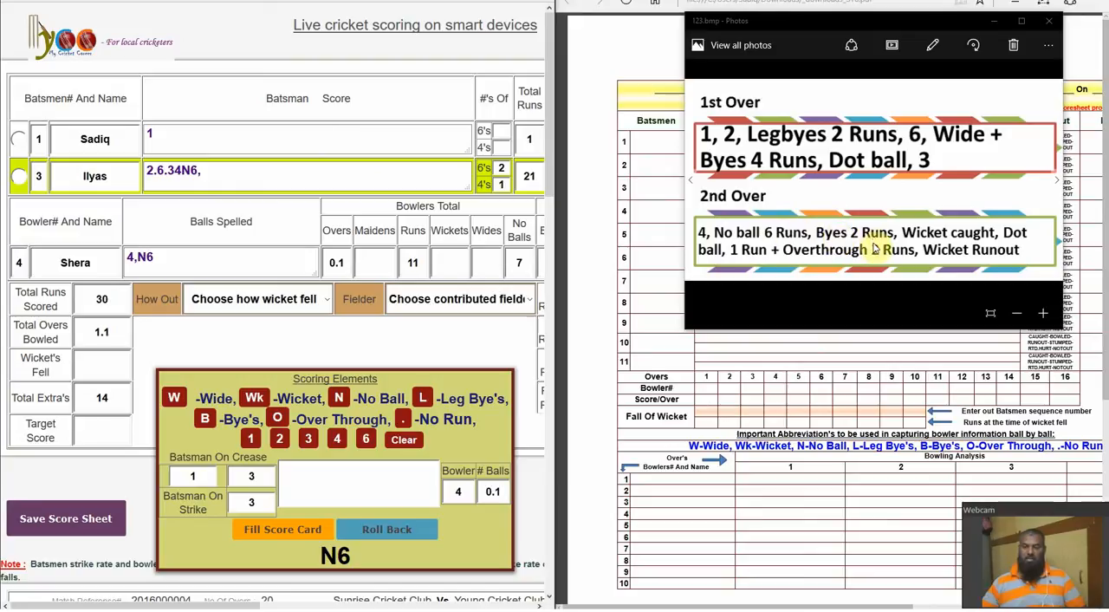
Record 2 byes (B2) as the next delivery on the live score card
{"action": "left_click", "coordinate": [205, 419]}
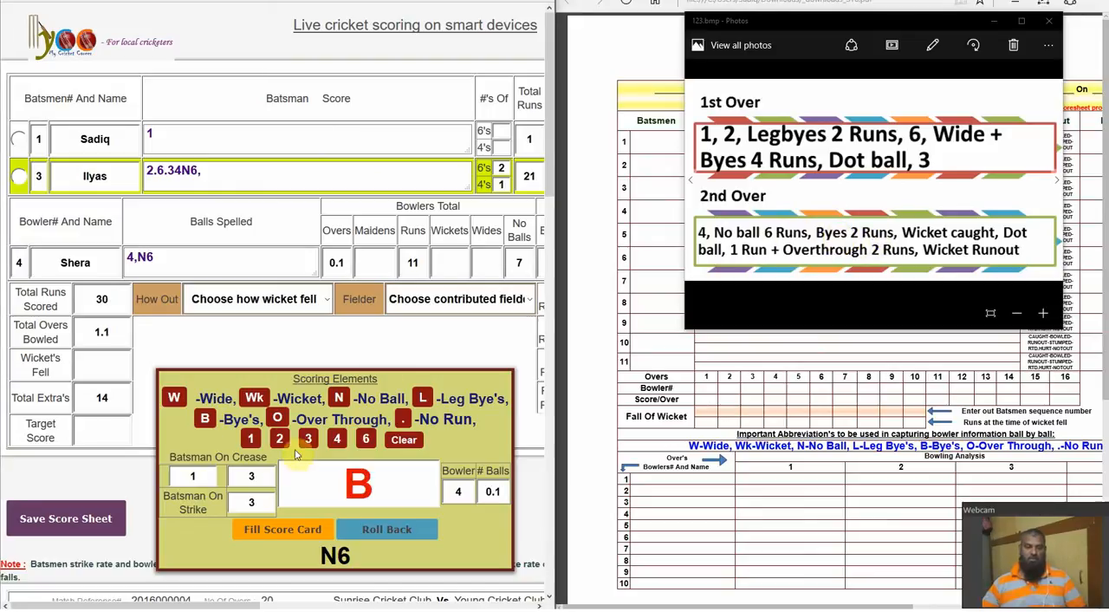
{"action": "left_click", "coordinate": [279, 438]}
{"action": "left_click", "coordinate": [276, 530]}
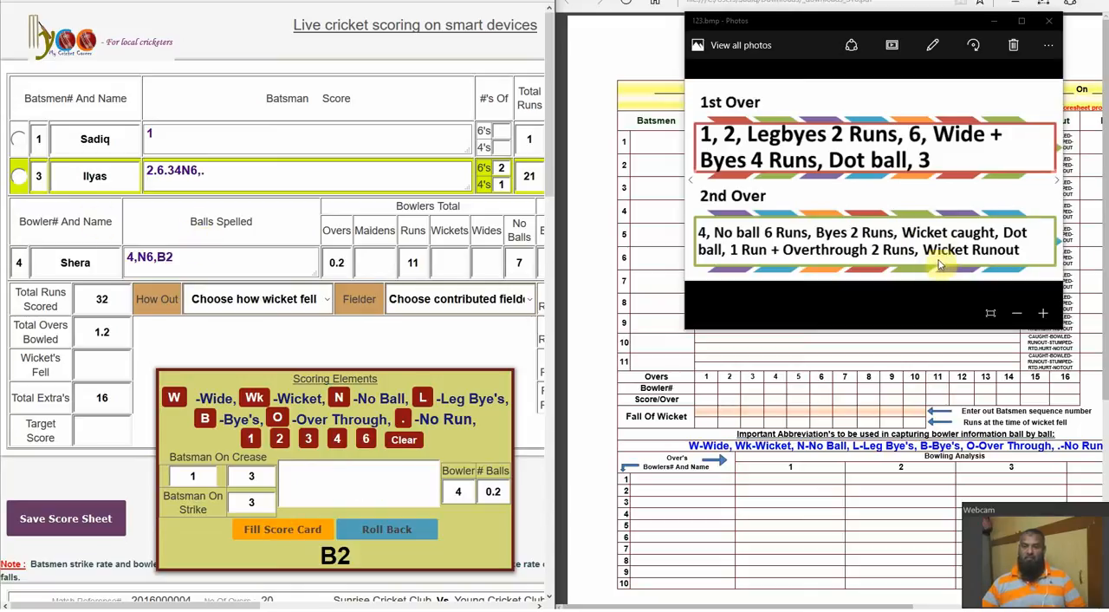
Record a wicket (Wk) for batsman 3 as Caught, with the fifth listed player as the contributing fielder
{"action": "left_click", "coordinate": [254, 398]}
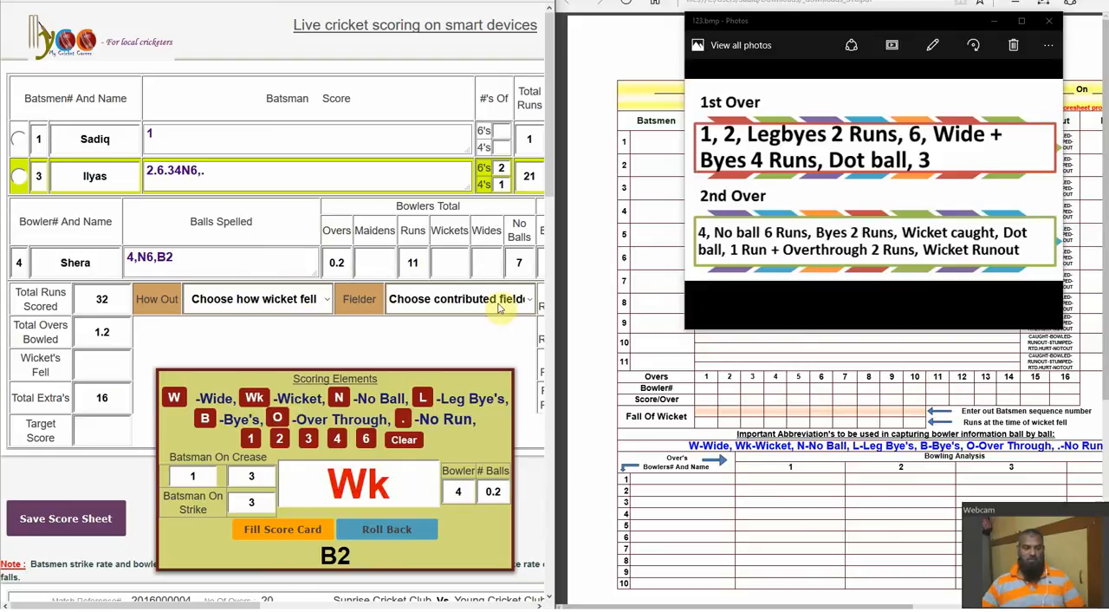
{"action": "left_click", "coordinate": [283, 529]}
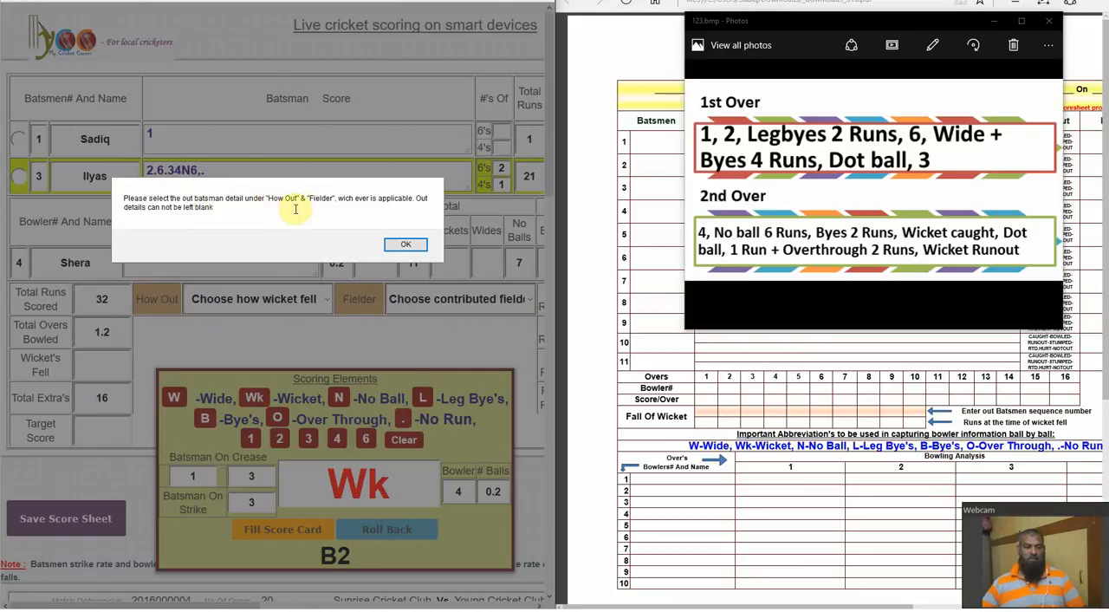
{"action": "left_click", "coordinate": [411, 246]}
{"action": "left_click", "coordinate": [308, 299]}
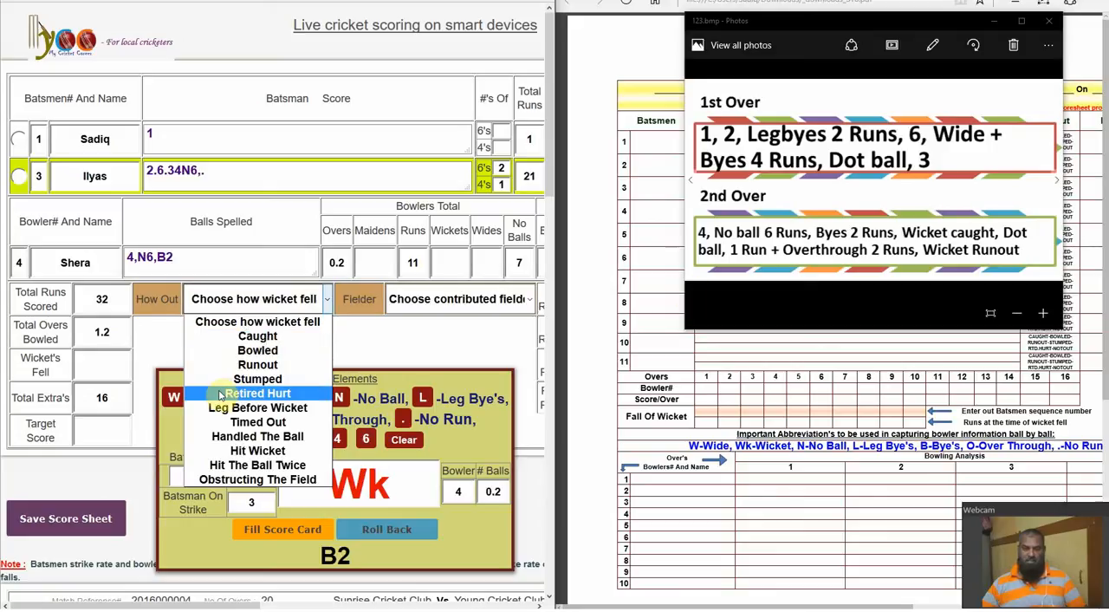
{"action": "left_click", "coordinate": [257, 336]}
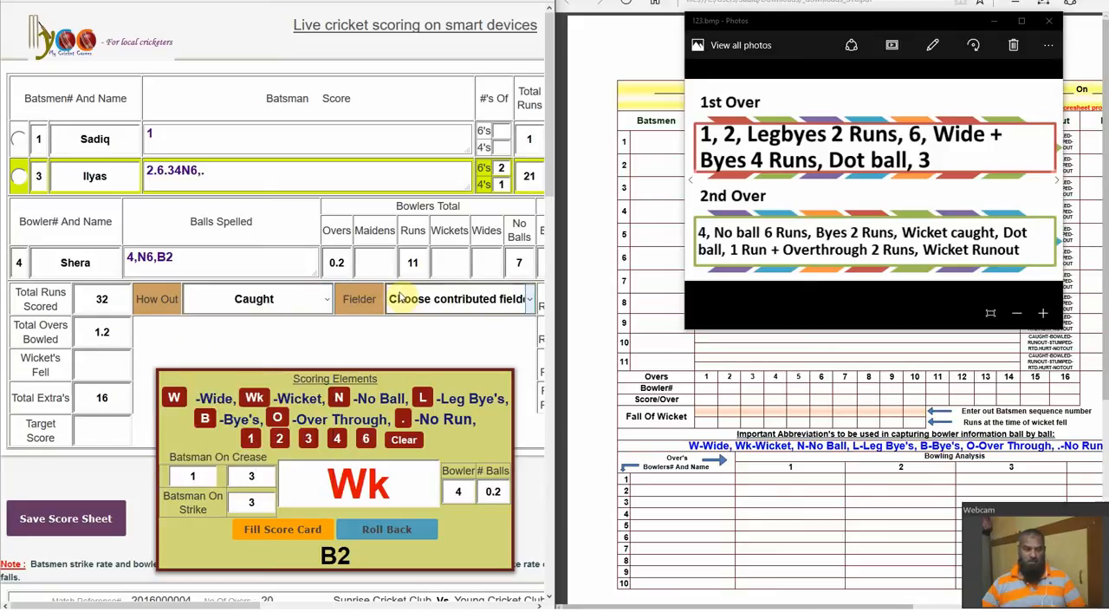
{"action": "left_click", "coordinate": [462, 300]}
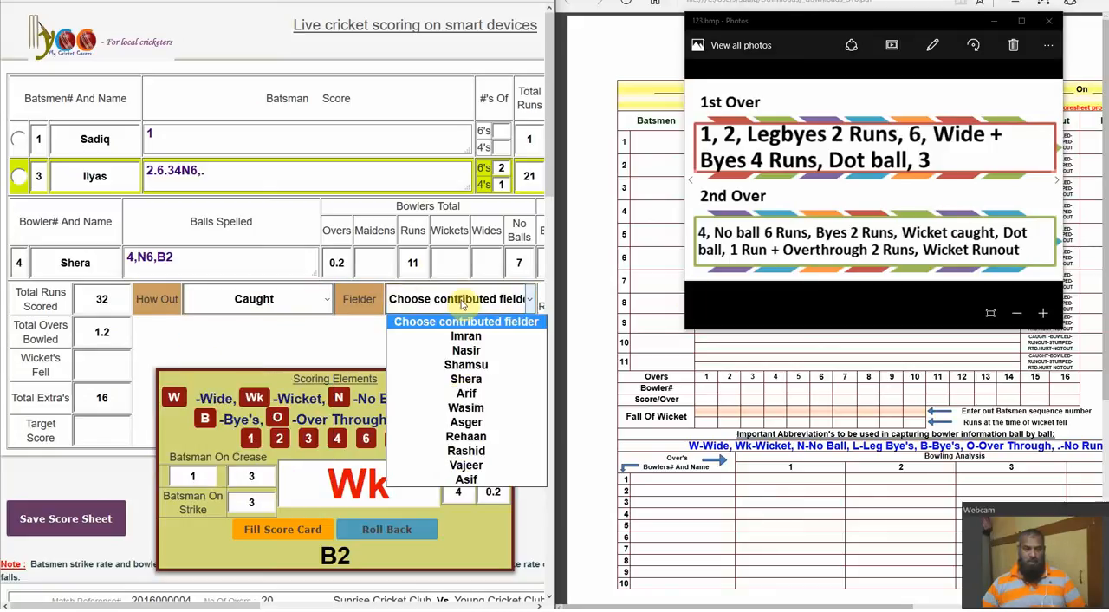
{"action": "left_click", "coordinate": [476, 394]}
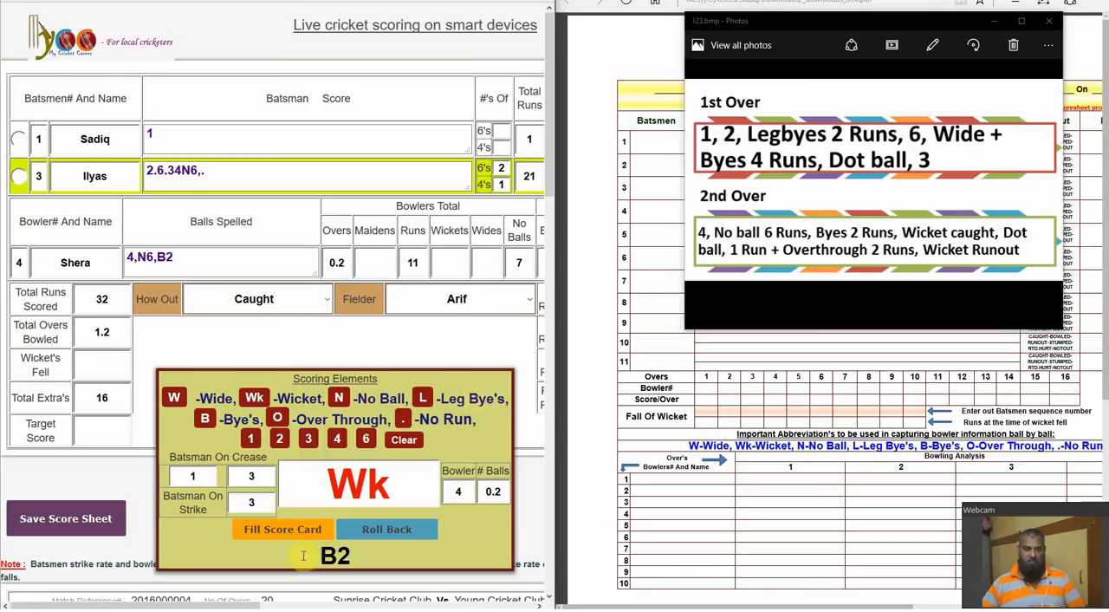
{"action": "left_click", "coordinate": [270, 529]}
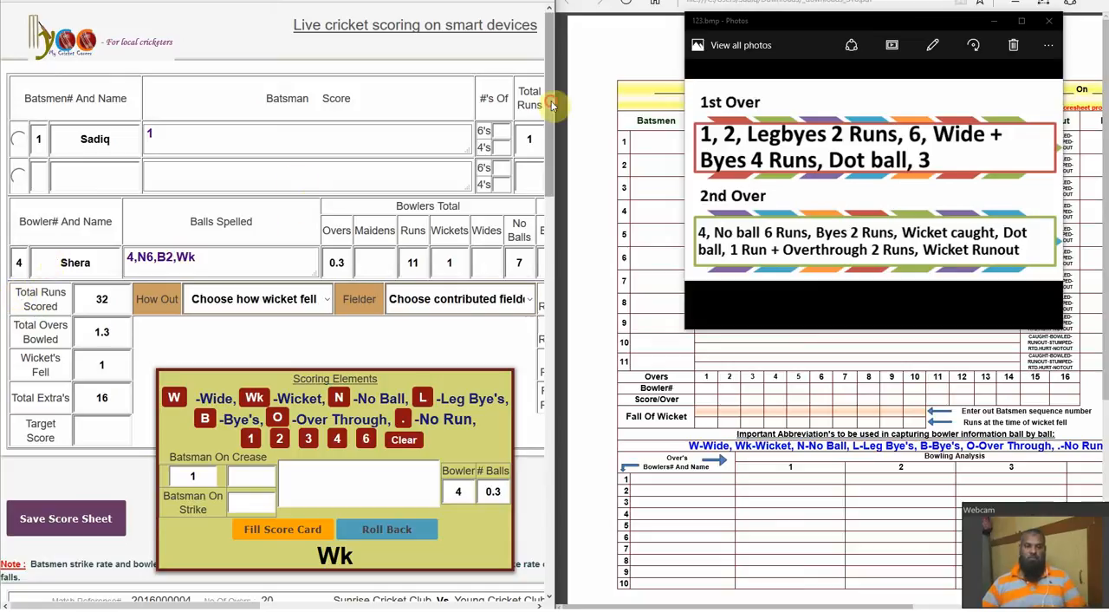
Bring batsman 2 to the crease and put him on strike
{"action": "left_click_drag", "start_coordinate": [553, 99], "coordinate": [551, 275]}
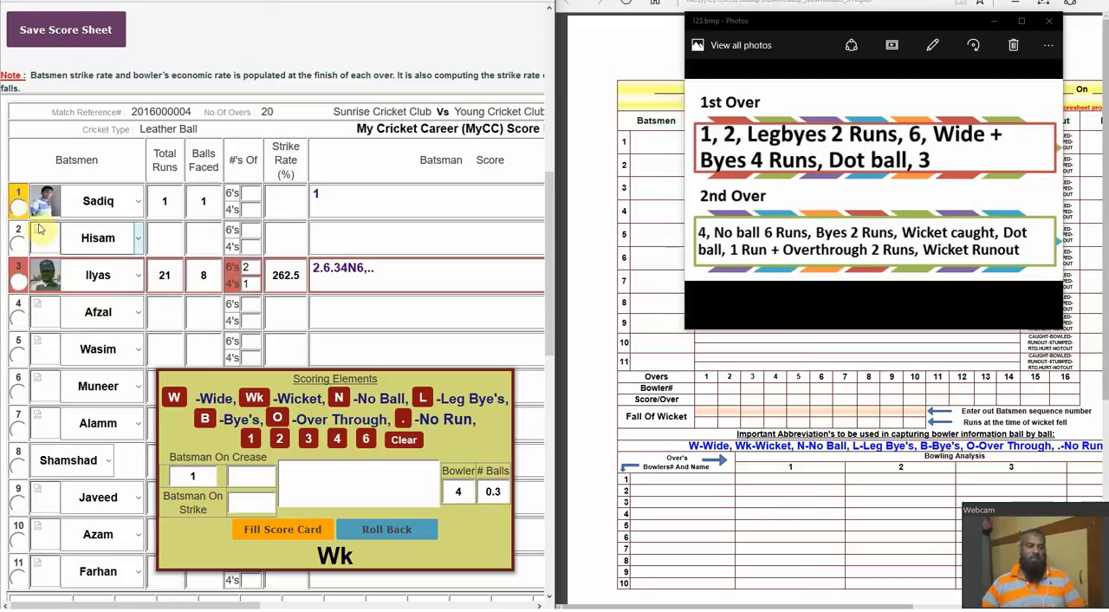
{"action": "left_click", "coordinate": [17, 244]}
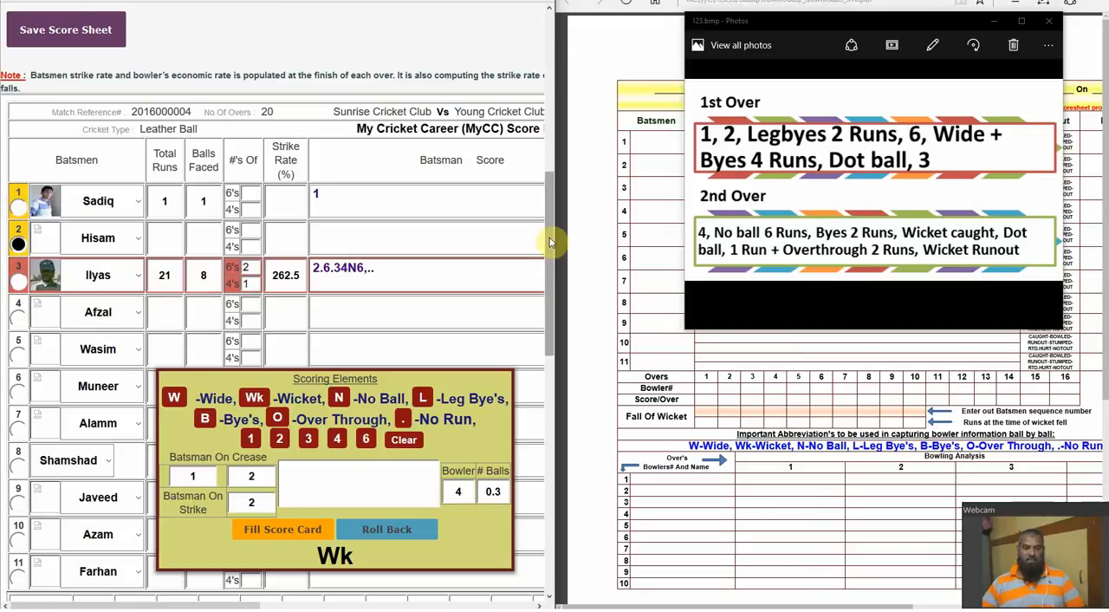
{"action": "left_click_drag", "start_coordinate": [549, 240], "coordinate": [572, 72]}
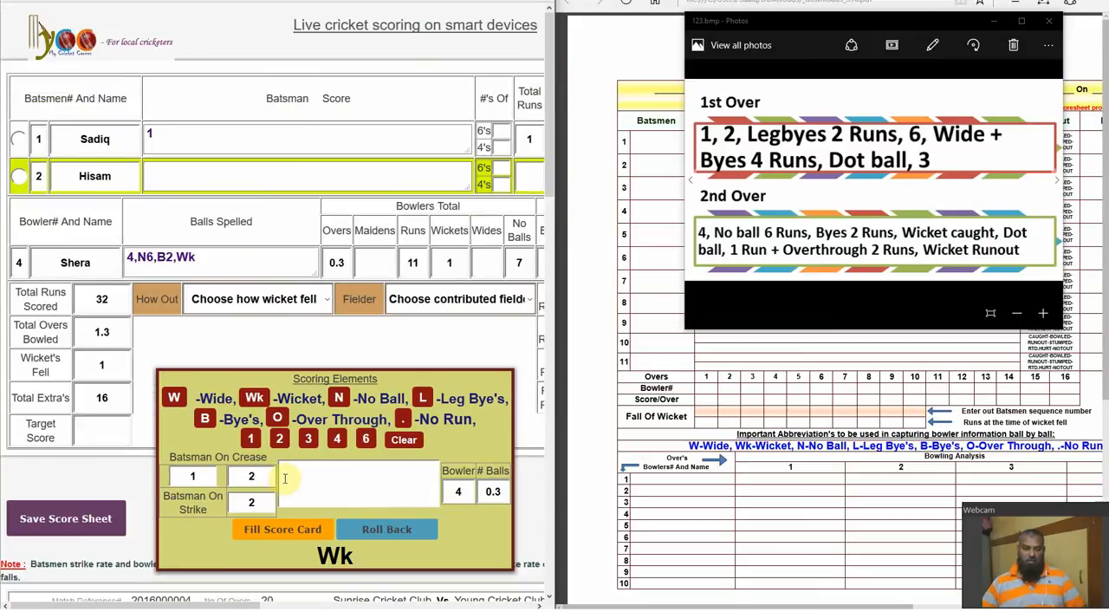
Record a dot ball and 1 run plus 2 overthrow runs (1O2) for batsman 2
{"action": "left_click", "coordinate": [405, 420]}
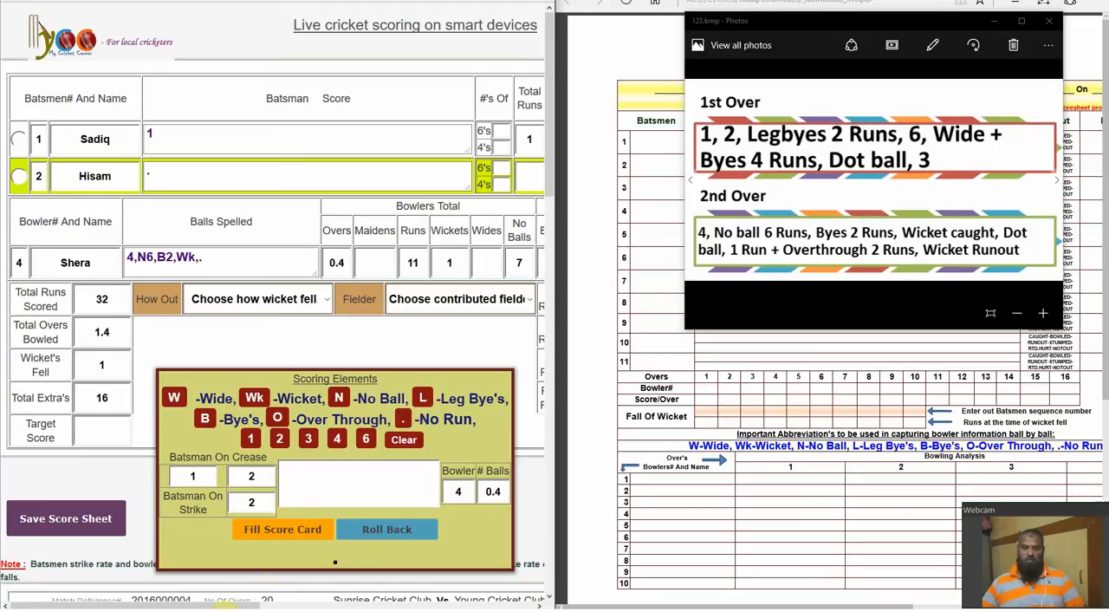
{"action": "left_click", "coordinate": [277, 417]}
{"action": "left_click", "coordinate": [279, 441]}
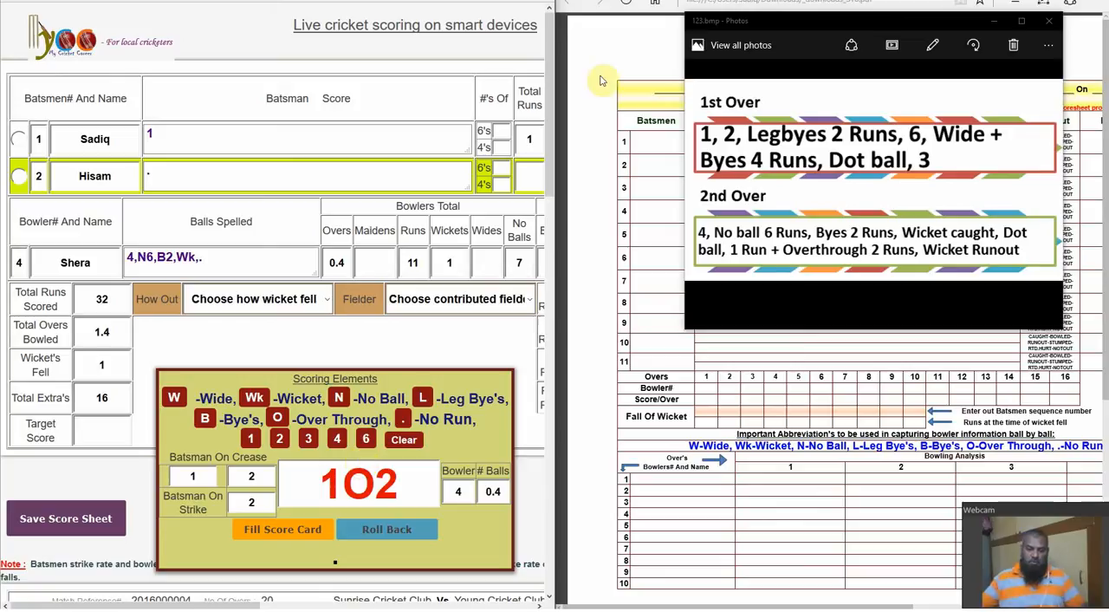
{"action": "left_click", "coordinate": [299, 538]}
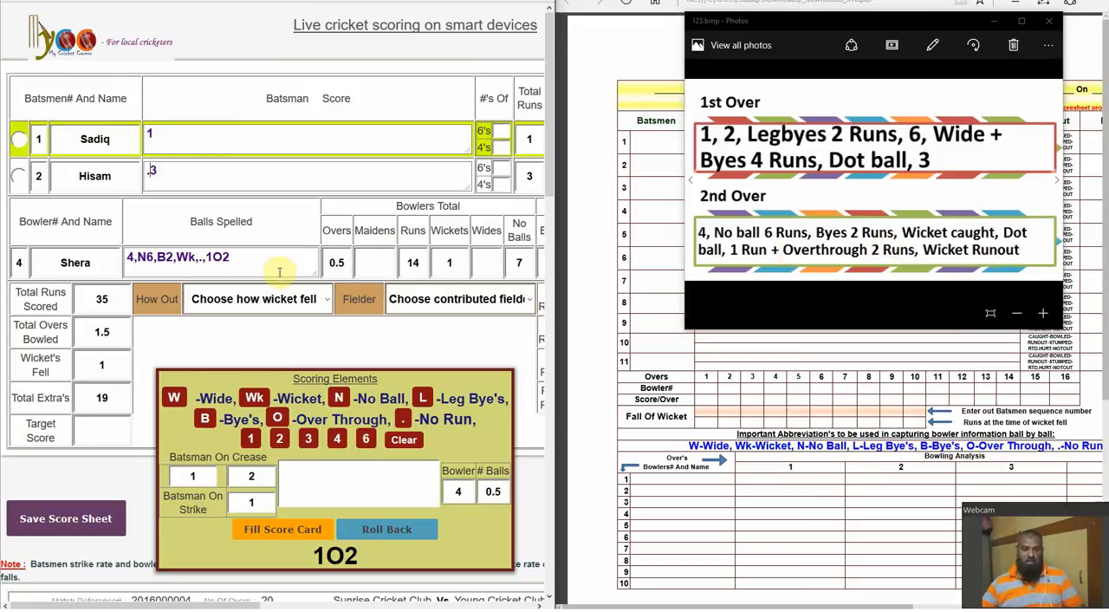
Enter a wicket (Wk) for the last ball of the second over and set how it fell to Runout
{"action": "left_click", "coordinate": [254, 398]}
{"action": "left_click", "coordinate": [291, 529]}
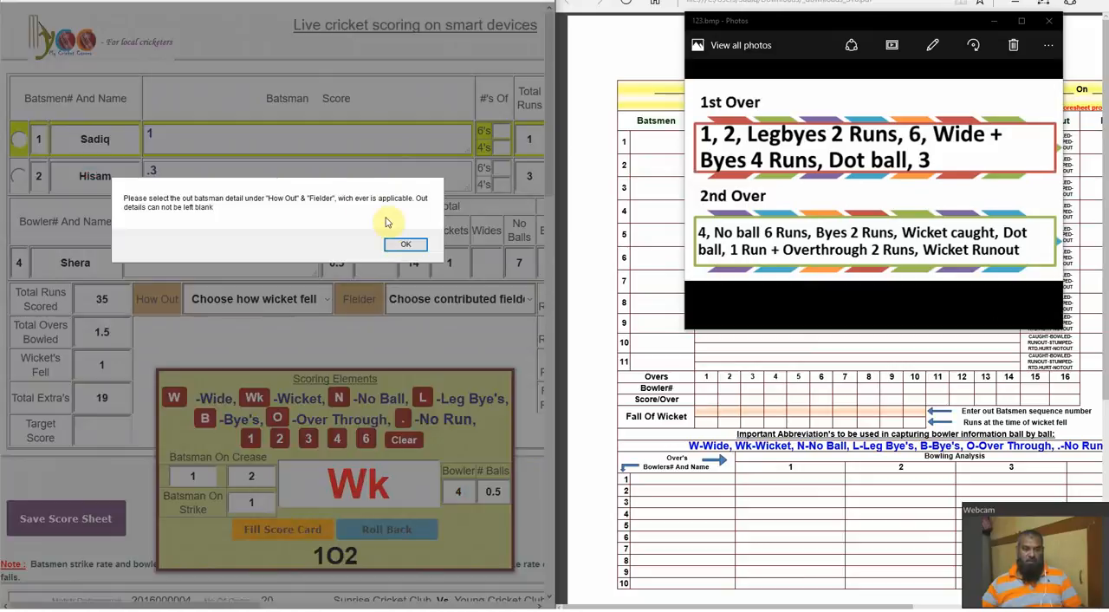
{"action": "left_click", "coordinate": [406, 244]}
{"action": "left_click", "coordinate": [325, 305]}
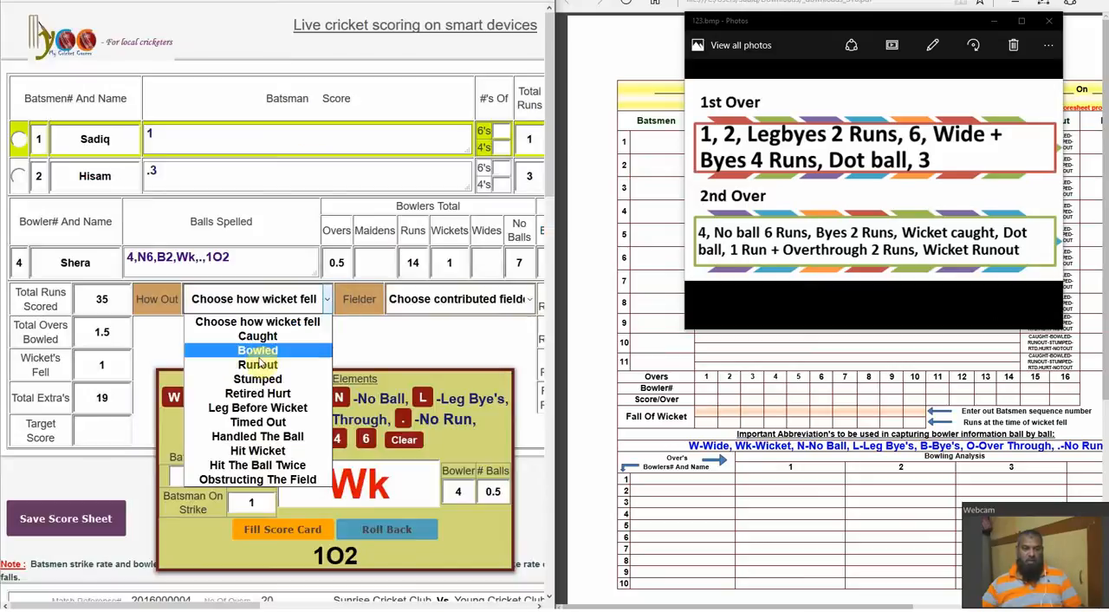
{"action": "left_click", "coordinate": [259, 373]}
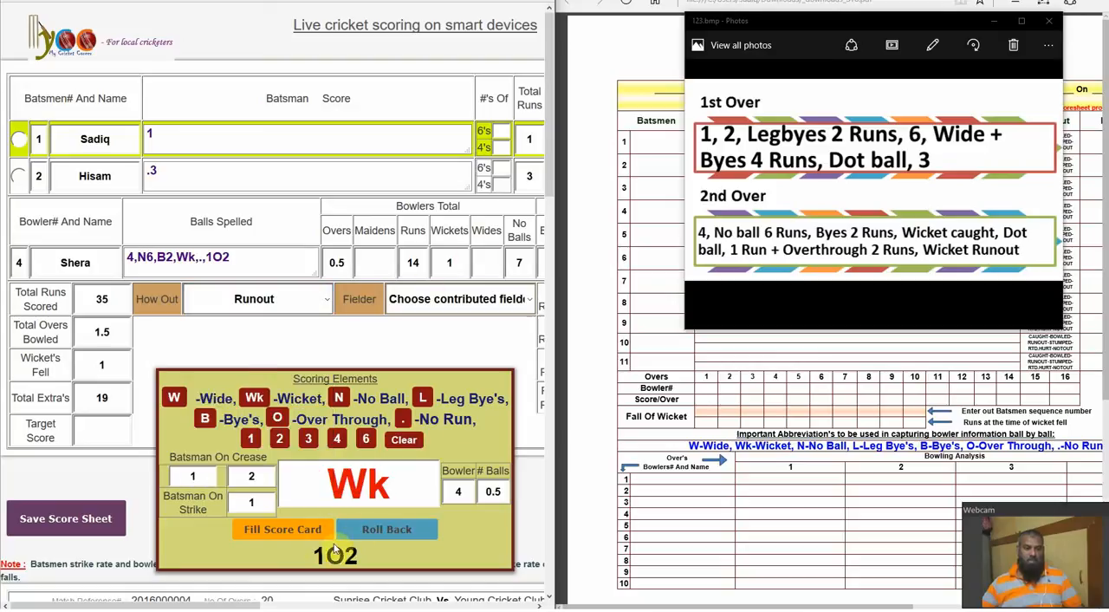
{"action": "left_click", "coordinate": [288, 528]}
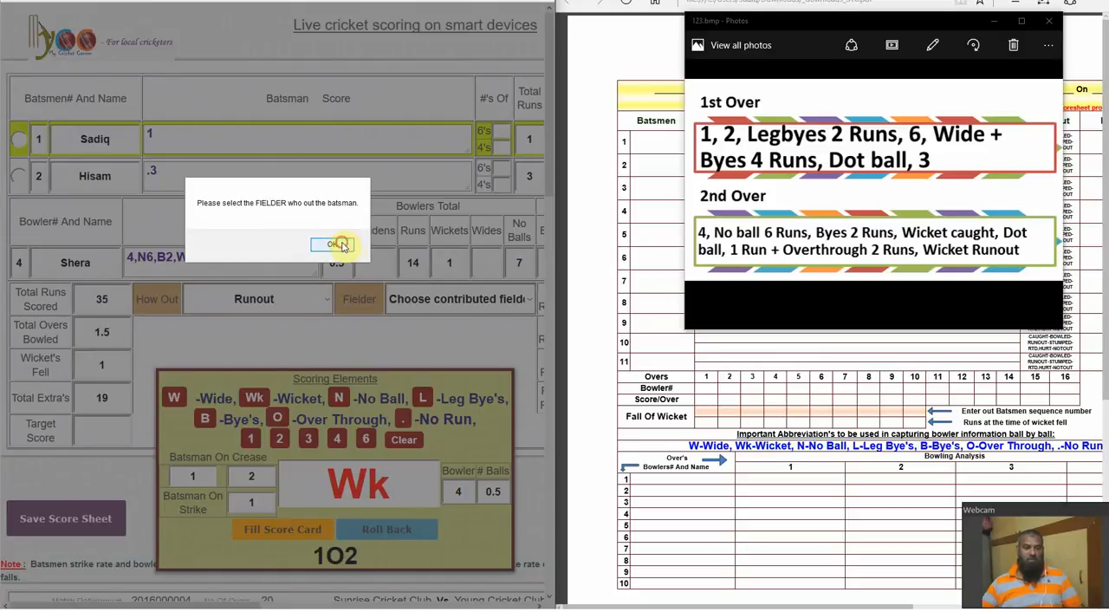
{"action": "left_click", "coordinate": [343, 243]}
{"action": "left_click", "coordinate": [404, 247]}
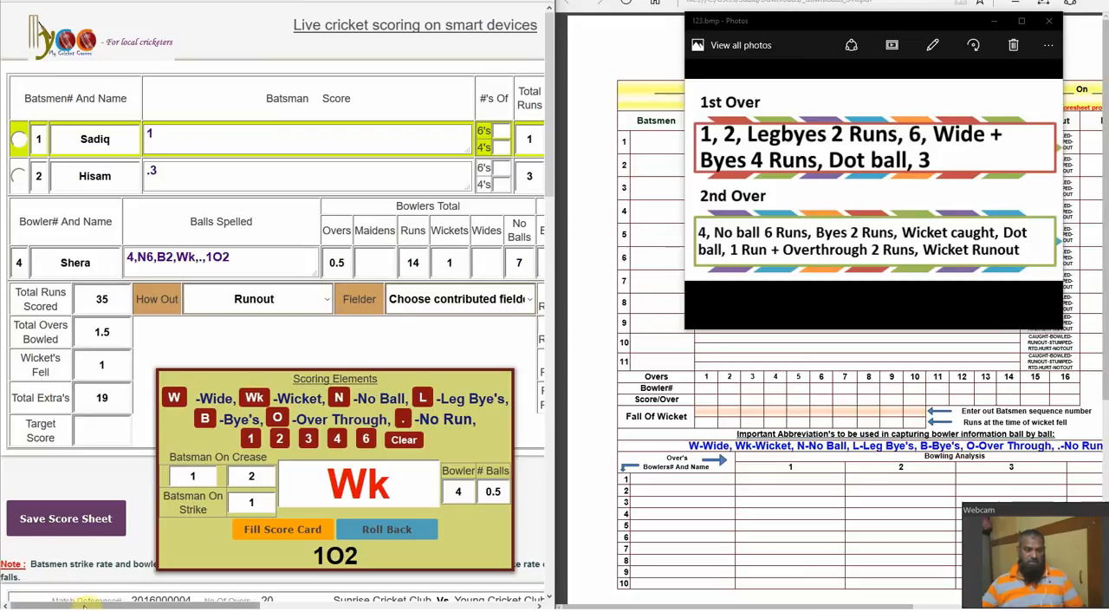
Mark batsman 2, the non-striker, as the batsman who is run out
{"action": "left_click_drag", "start_coordinate": [84, 606], "coordinate": [202, 607]}
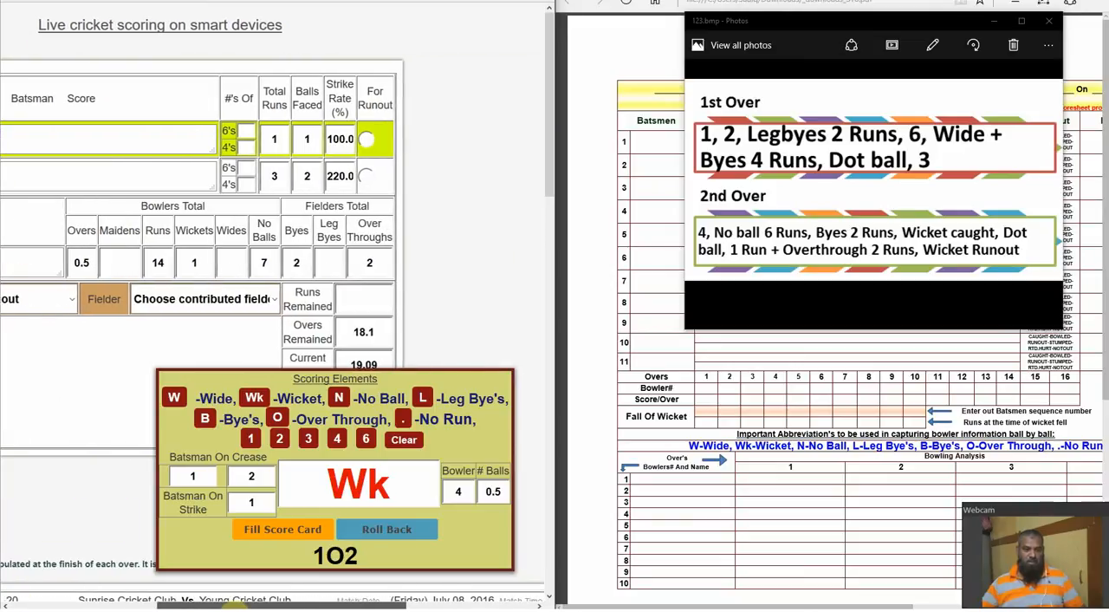
{"action": "left_click", "coordinate": [364, 176]}
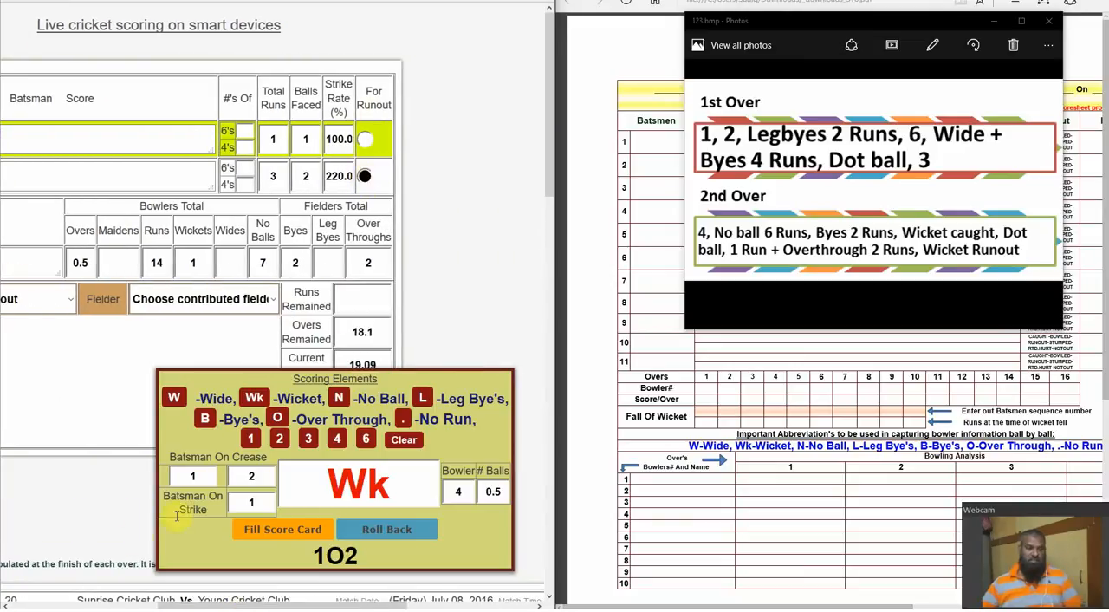
{"action": "left_click_drag", "start_coordinate": [167, 606], "coordinate": [3, 606]}
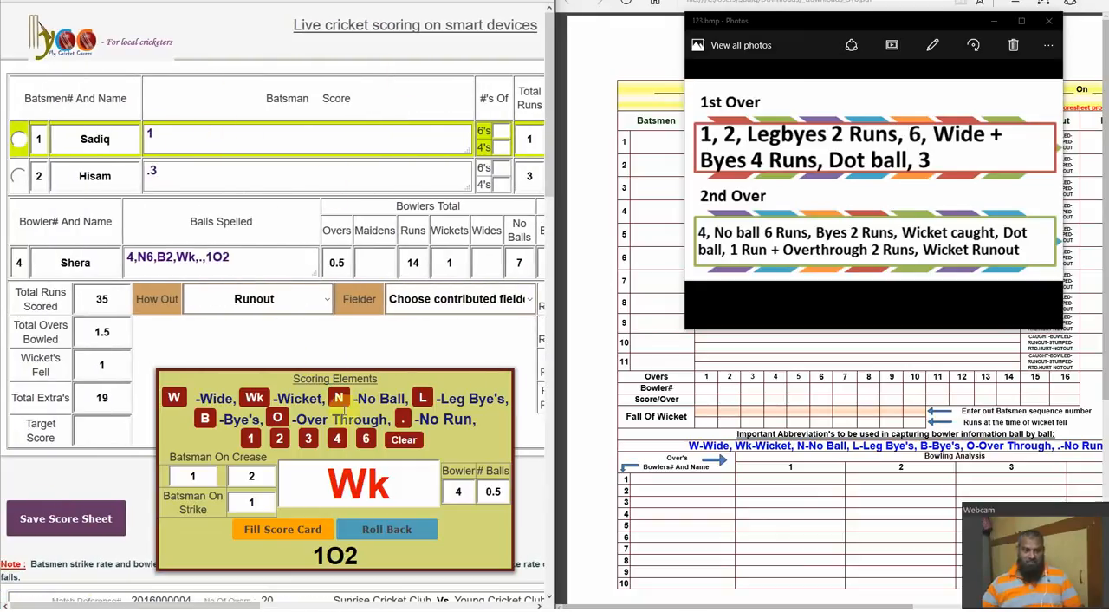
Set the contributing fielder for the runout to player 8 of the bowling side and fill the score card with the wicket
{"action": "left_click", "coordinate": [291, 529]}
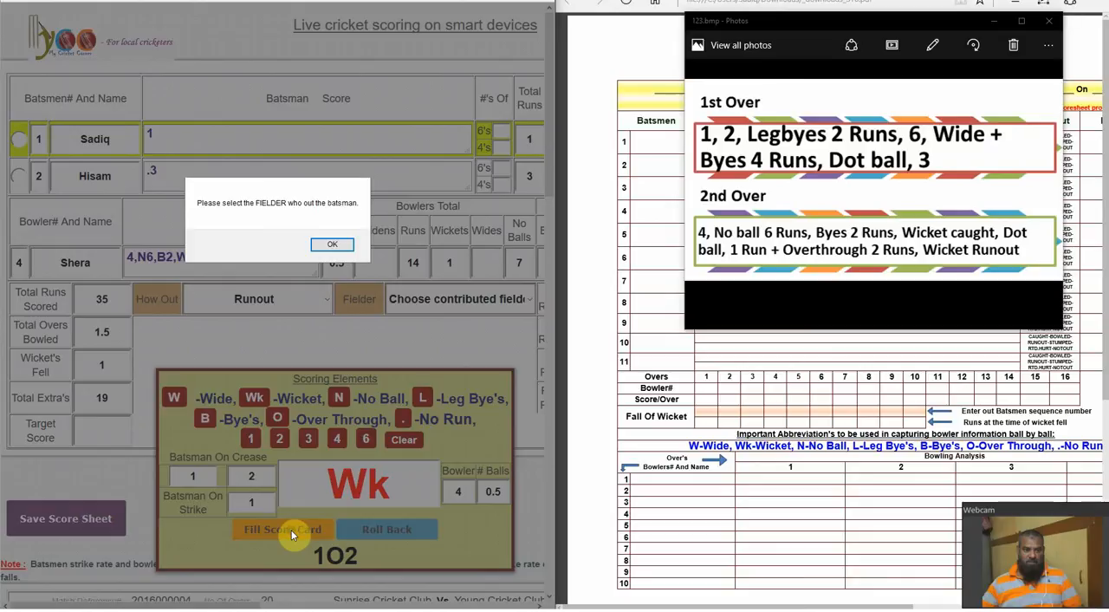
{"action": "left_click", "coordinate": [335, 246]}
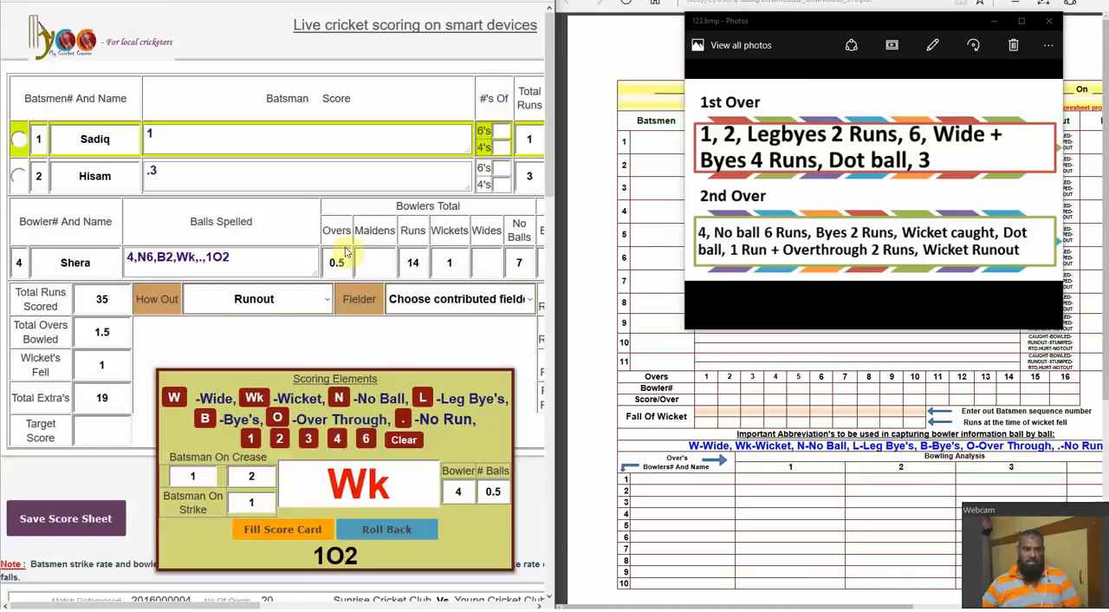
{"action": "left_click", "coordinate": [489, 301]}
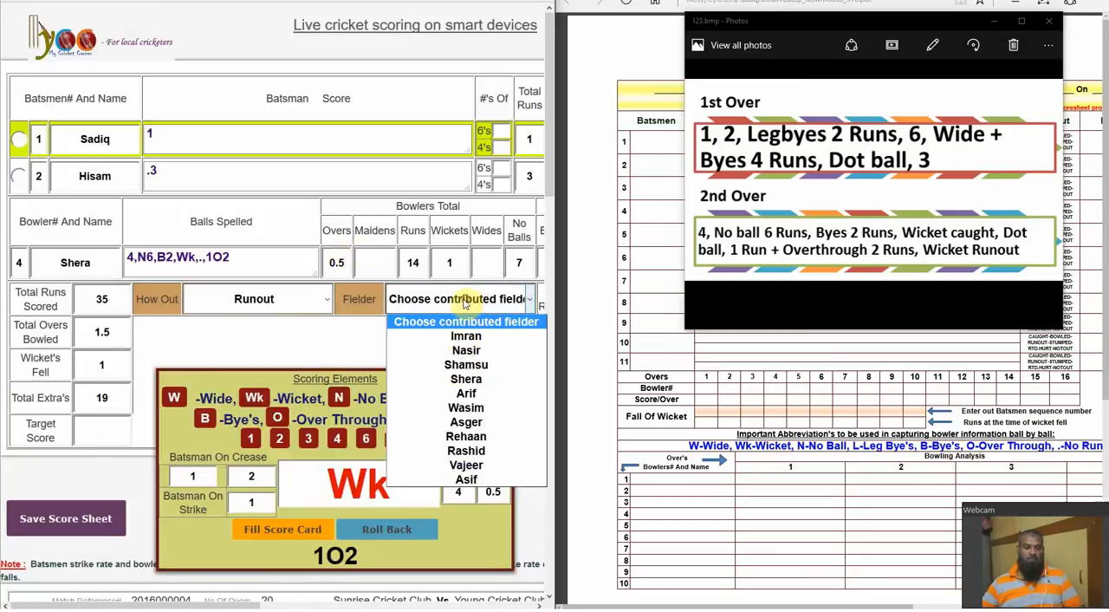
{"action": "left_click", "coordinate": [477, 437]}
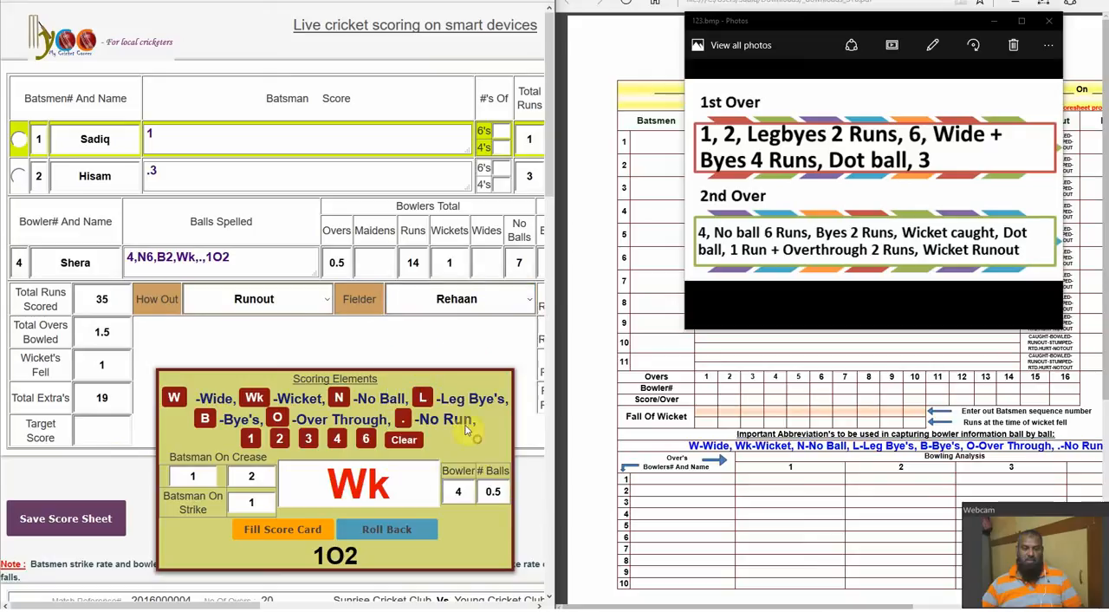
{"action": "left_click", "coordinate": [290, 529]}
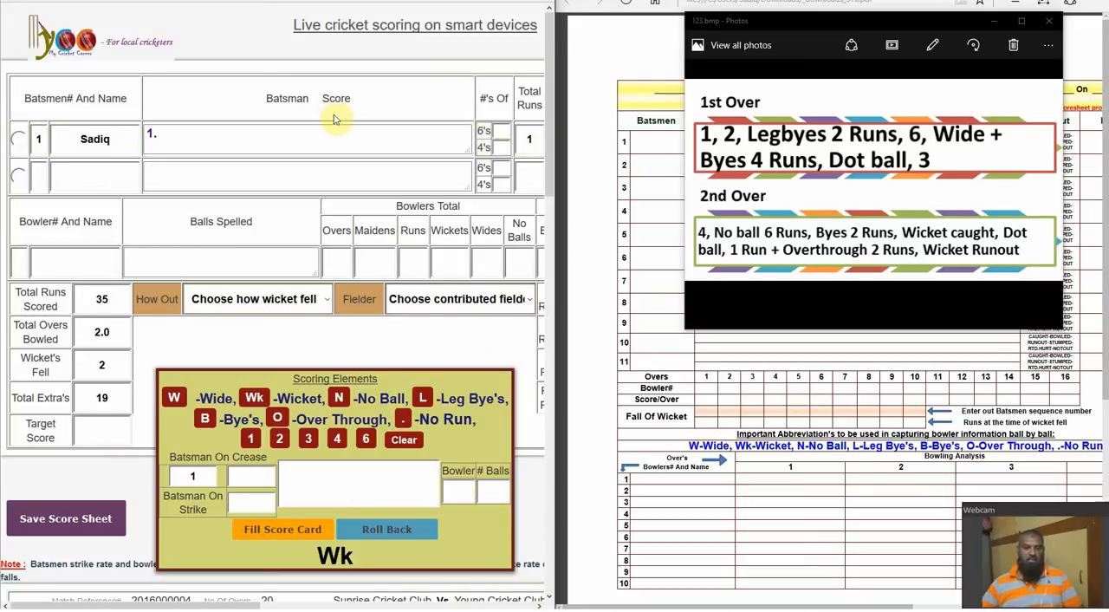
Review the batsmen's score board, including strike rates, how each wicket fell, contributing fielders and team totals
{"action": "left_click_drag", "start_coordinate": [550, 213], "coordinate": [548, 315]}
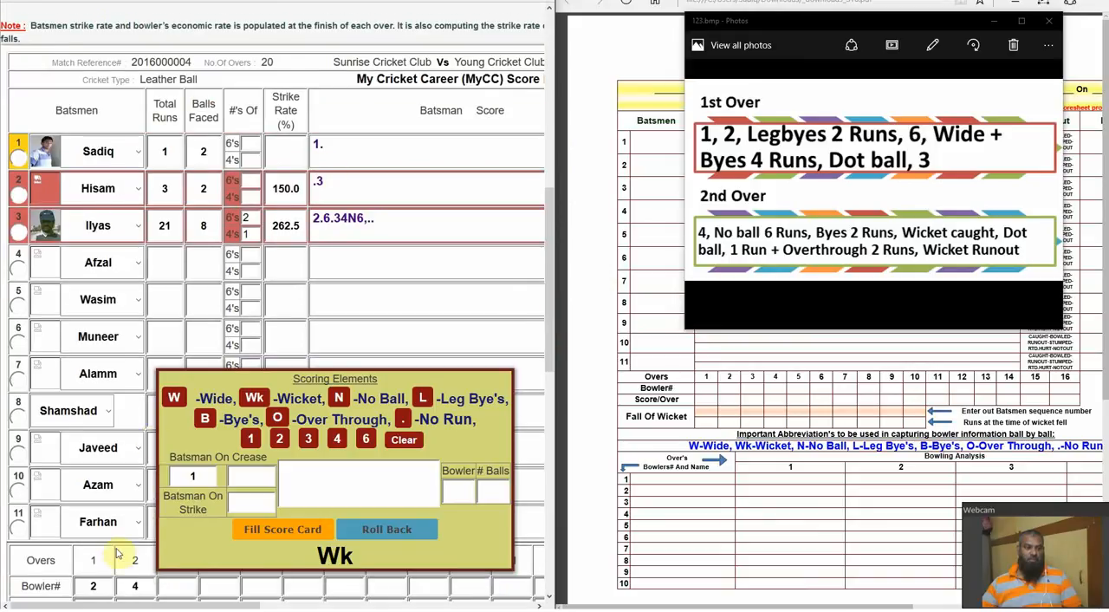
{"action": "left_click_drag", "start_coordinate": [125, 607], "coordinate": [340, 606]}
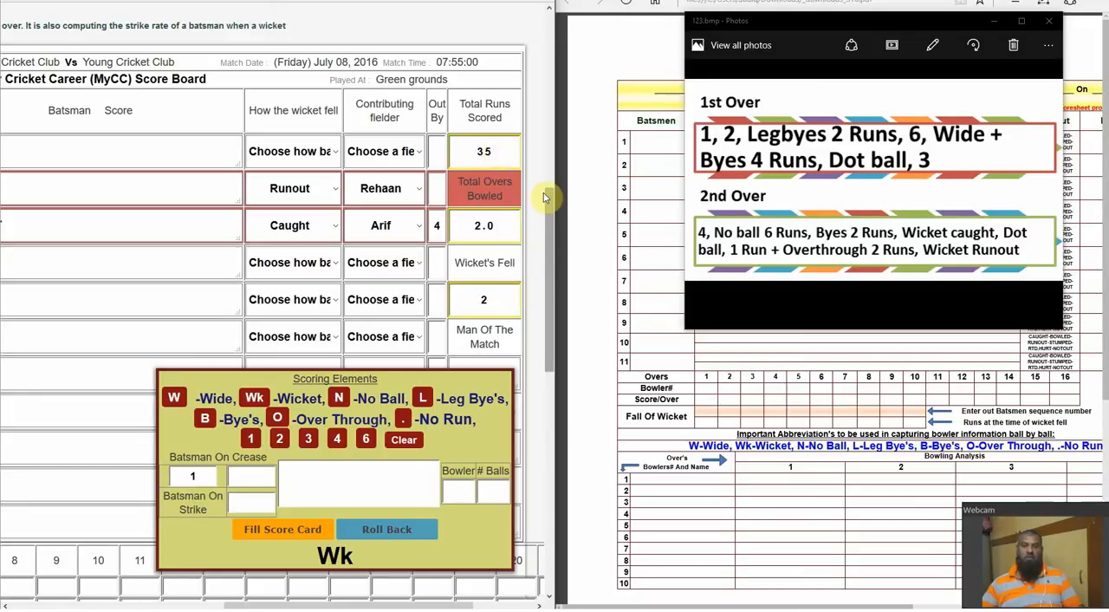
{"action": "left_click_drag", "start_coordinate": [240, 605], "coordinate": [49, 607]}
{"action": "left_click_drag", "start_coordinate": [550, 202], "coordinate": [549, 17]}
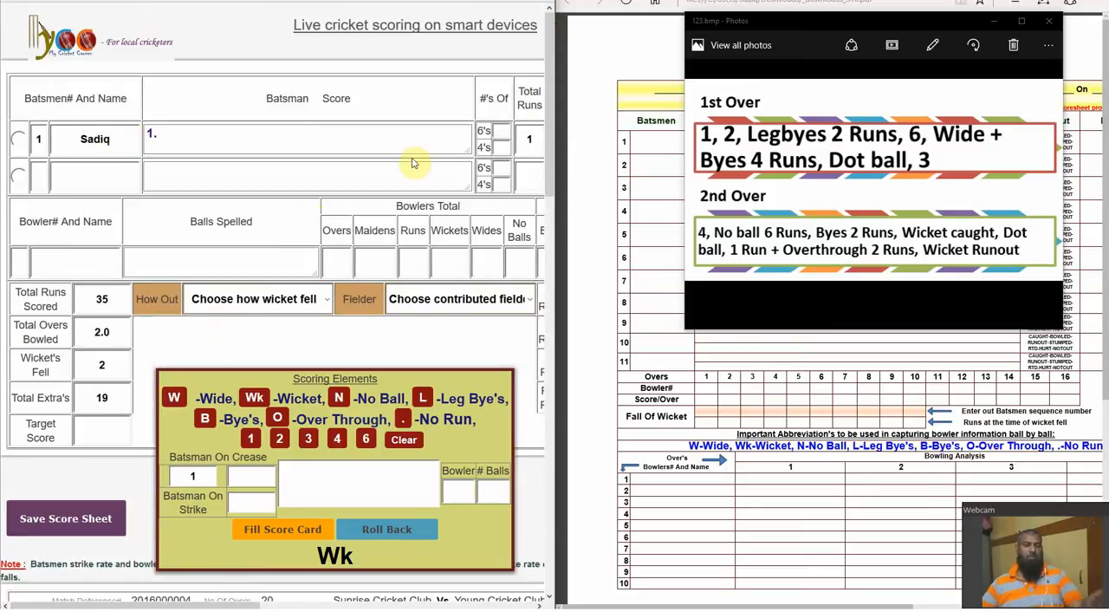
Examine the bowling and fielders analysis, the balls recorded for both overs, and the fall-of-wicket rows
{"action": "left_click_drag", "start_coordinate": [546, 66], "coordinate": [548, 430]}
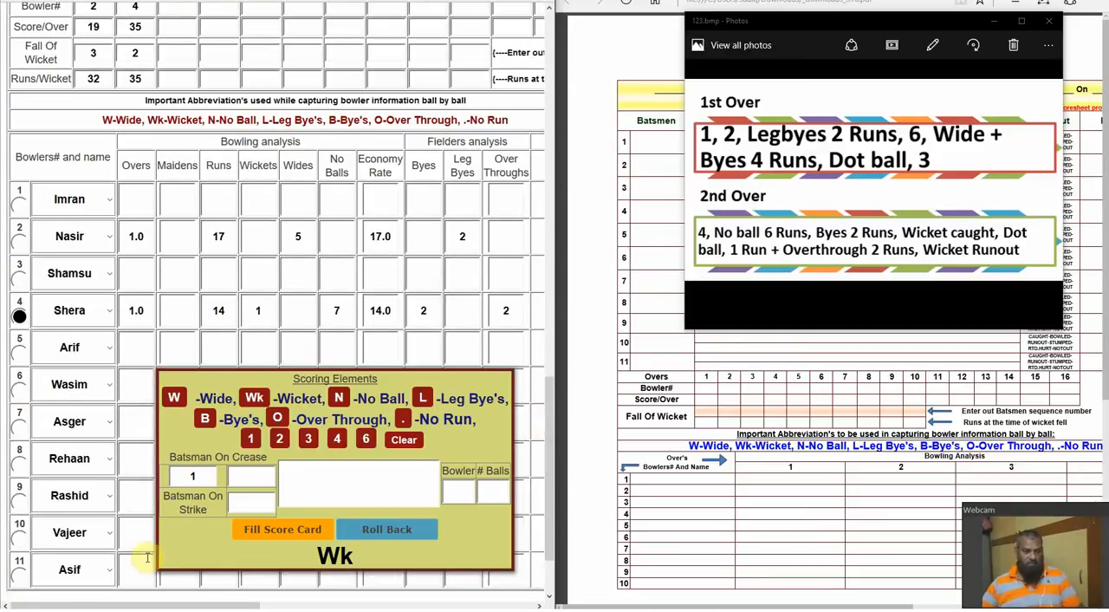
{"action": "left_click_drag", "start_coordinate": [147, 605], "coordinate": [293, 605]}
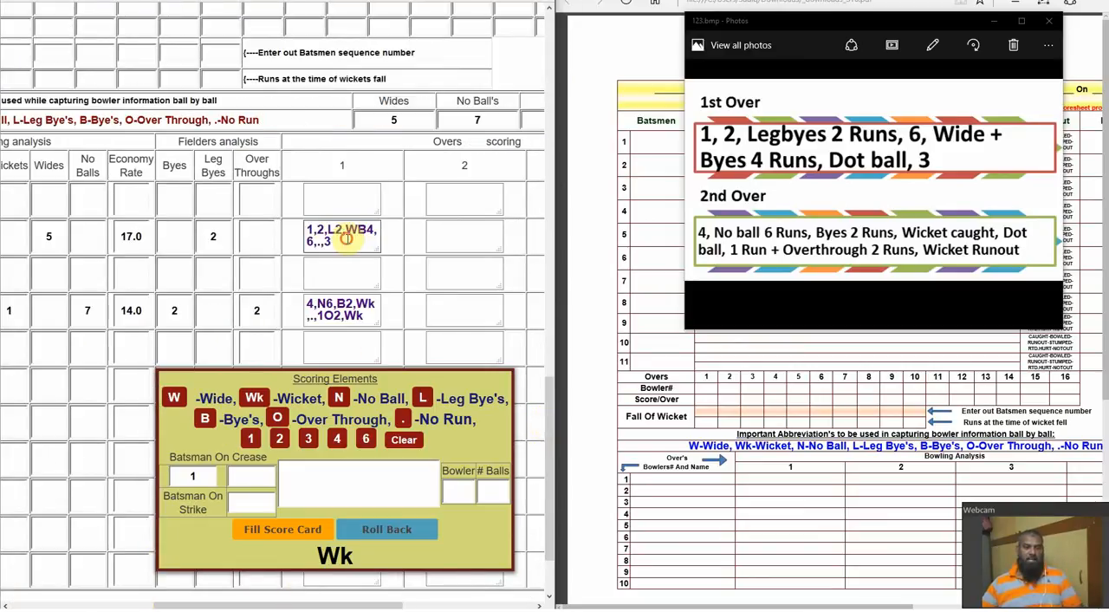
{"action": "left_click_drag", "start_coordinate": [329, 237], "coordinate": [305, 220]}
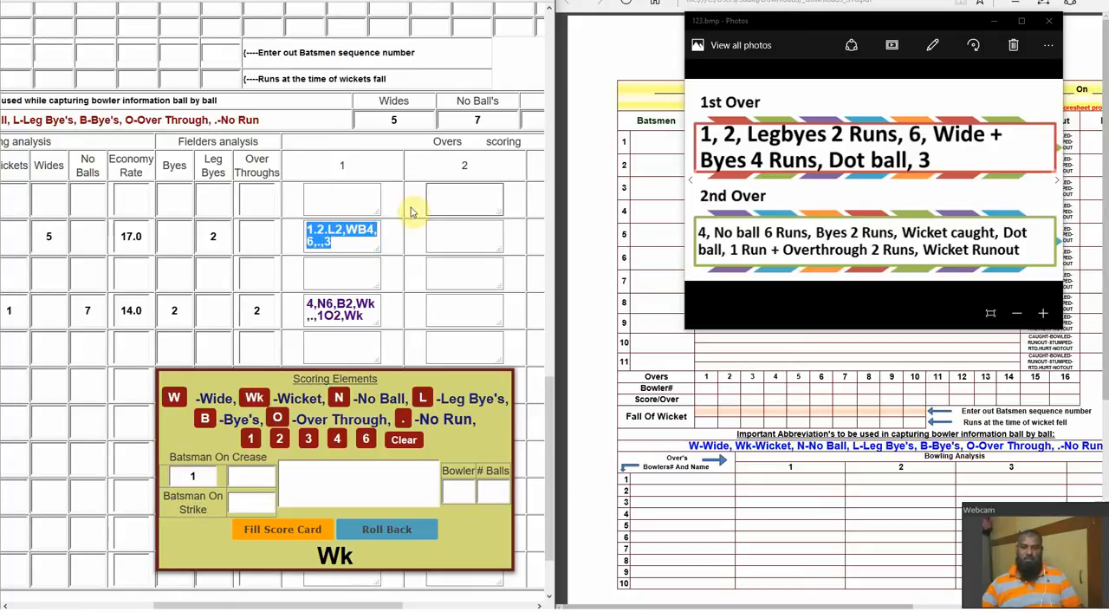
{"action": "left_click", "coordinate": [343, 240]}
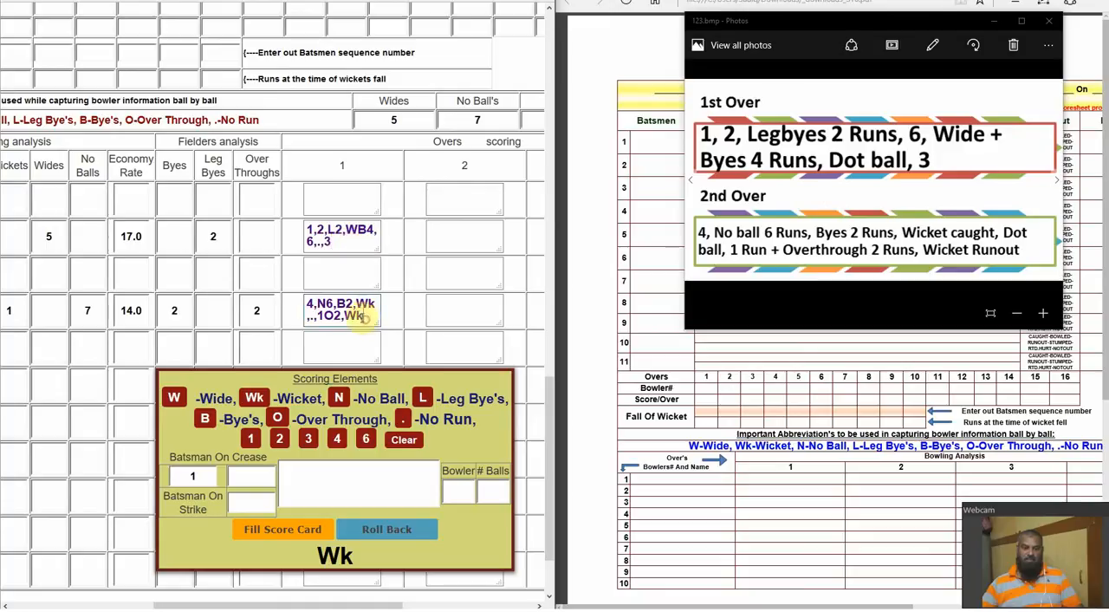
{"action": "left_click_drag", "start_coordinate": [364, 319], "coordinate": [286, 294]}
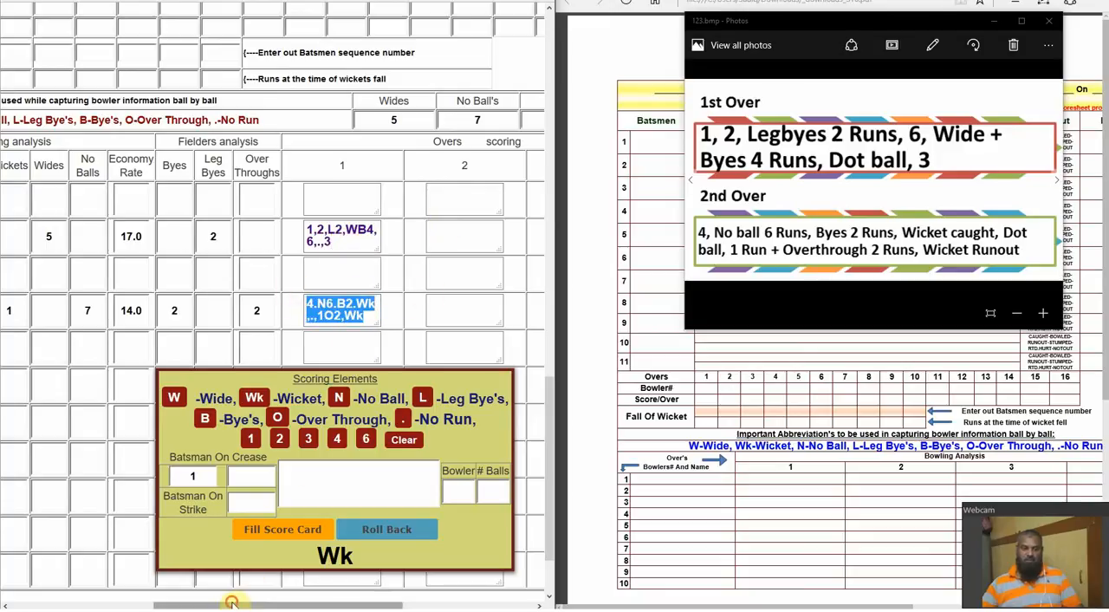
{"action": "left_click_drag", "start_coordinate": [232, 601], "coordinate": [85, 601]}
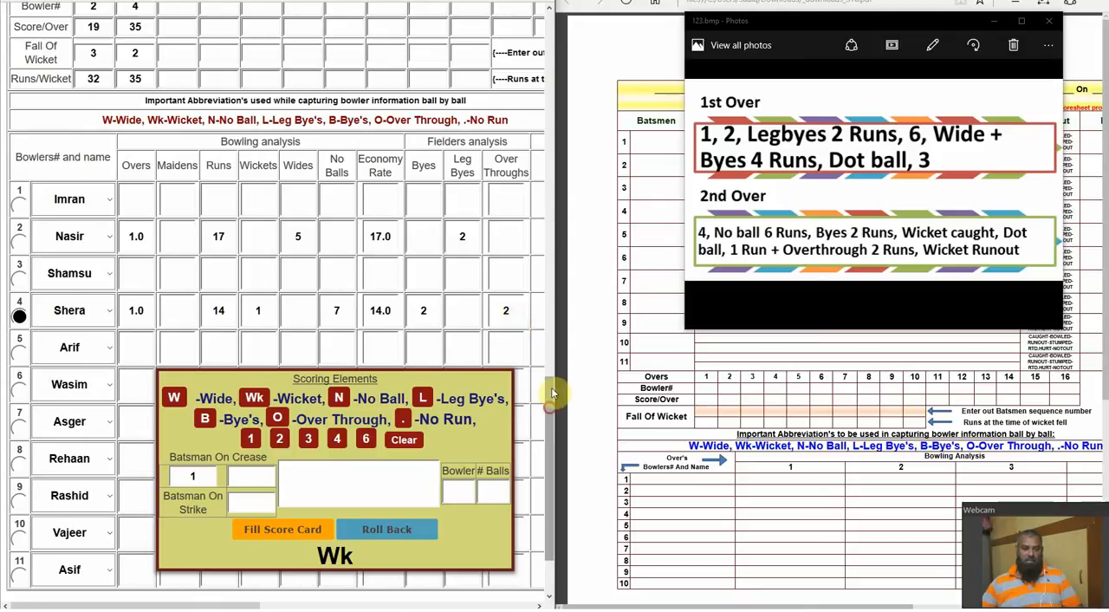
{"action": "left_click_drag", "start_coordinate": [552, 394], "coordinate": [568, 328]}
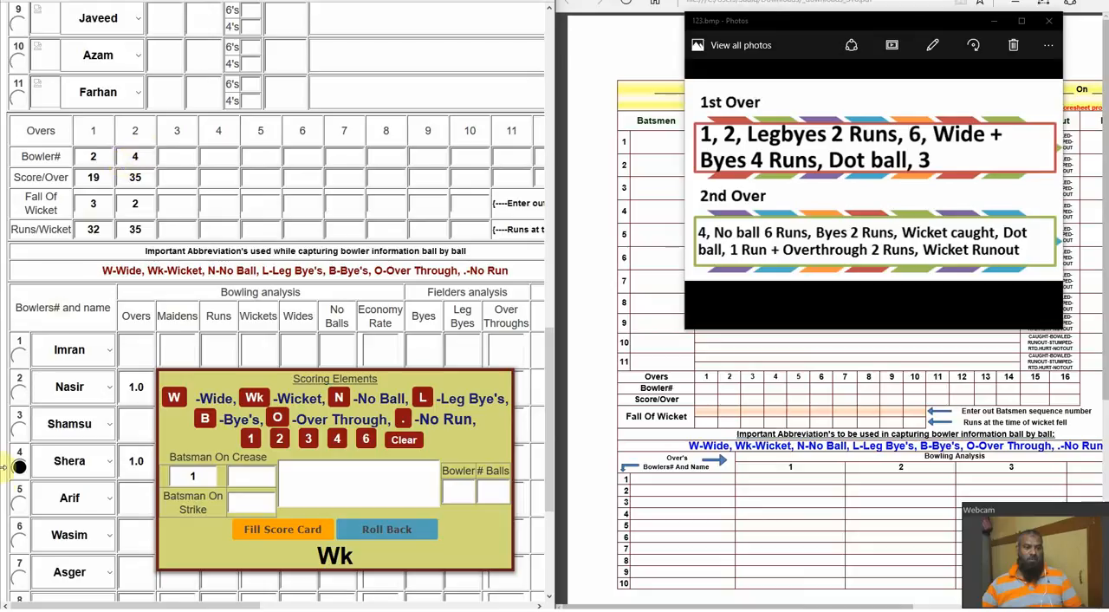
{"action": "left_click", "coordinate": [89, 210]}
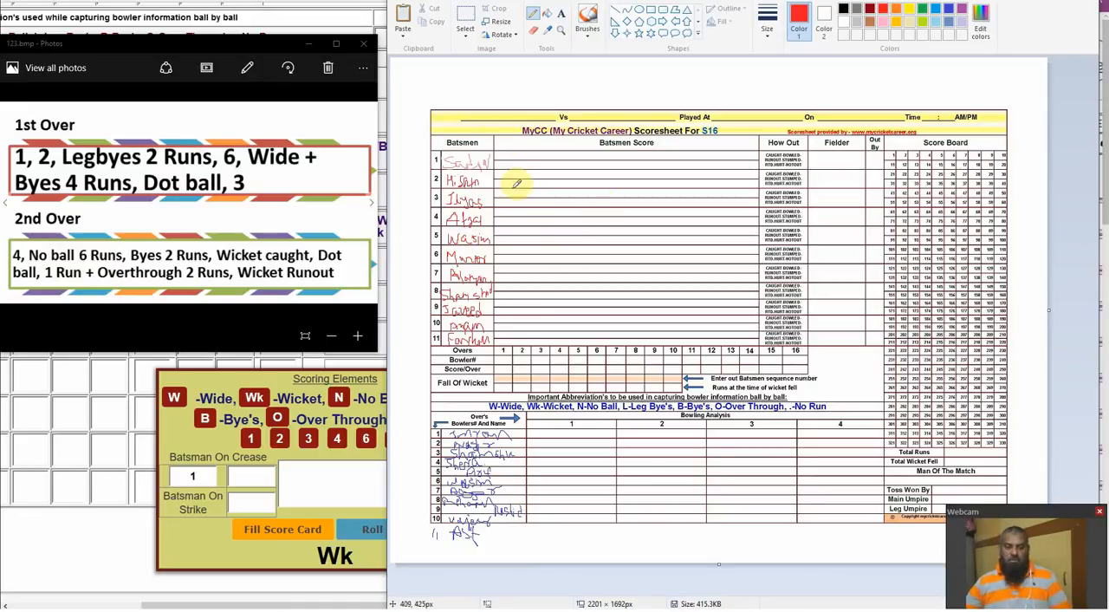
Switch back to the My Cricket Career page and recheck the over summary, bowlers' figures and recorded balls
{"action": "left_click", "coordinate": [44, 555]}
{"action": "left_click_drag", "start_coordinate": [203, 602], "coordinate": [96, 607]}
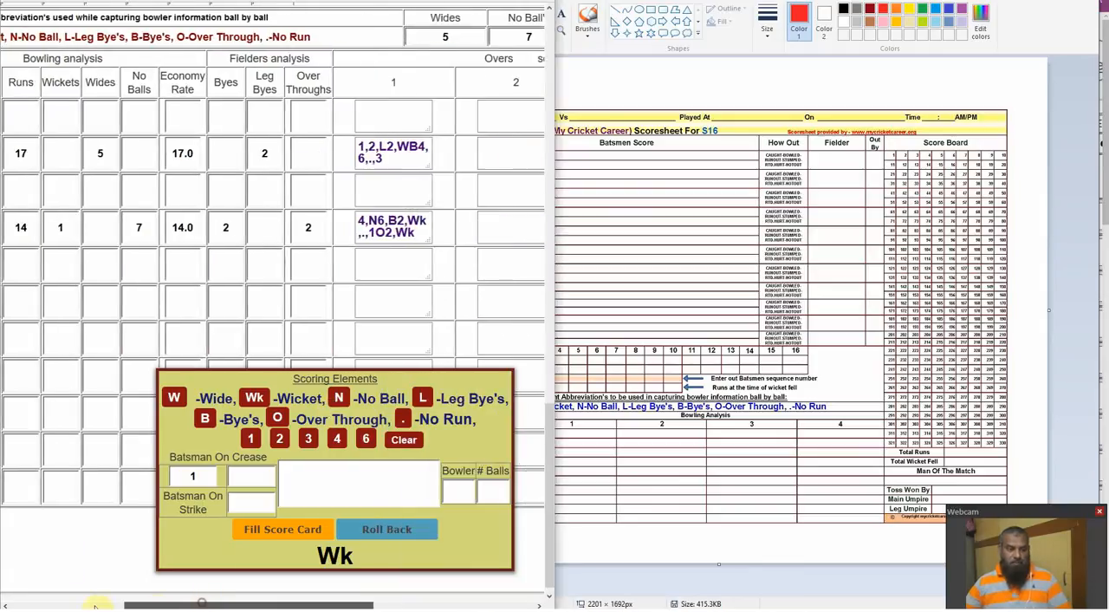
{"action": "left_click", "coordinate": [96, 605]}
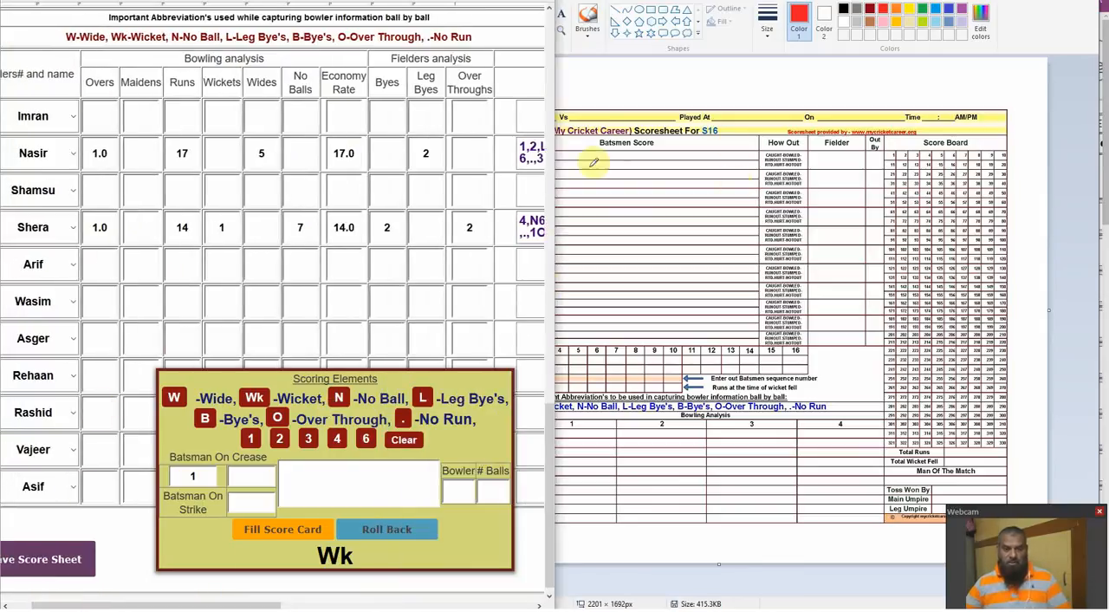
{"action": "scroll", "coordinate": [546, 416], "scroll_direction": "up", "scroll_amount": 10}
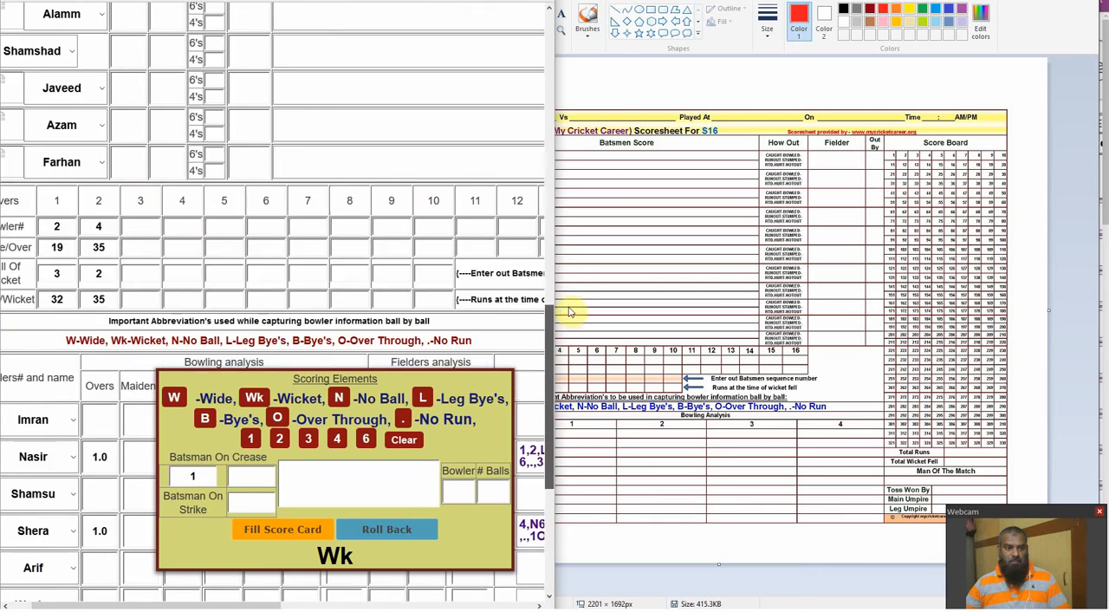
{"action": "left_click_drag", "start_coordinate": [605, 98], "coordinate": [602, 433]}
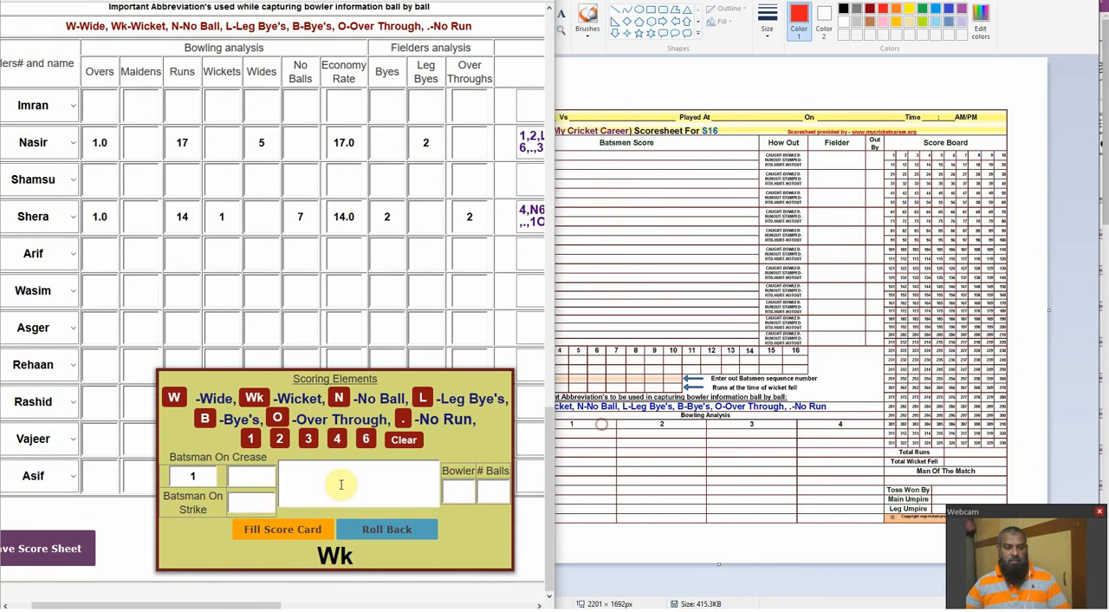
{"action": "left_click_drag", "start_coordinate": [221, 600], "coordinate": [313, 600]}
Bring the picture of the two sample overs and the Paint scoresheet to the front
{"action": "left_click", "coordinate": [1107, 278]}
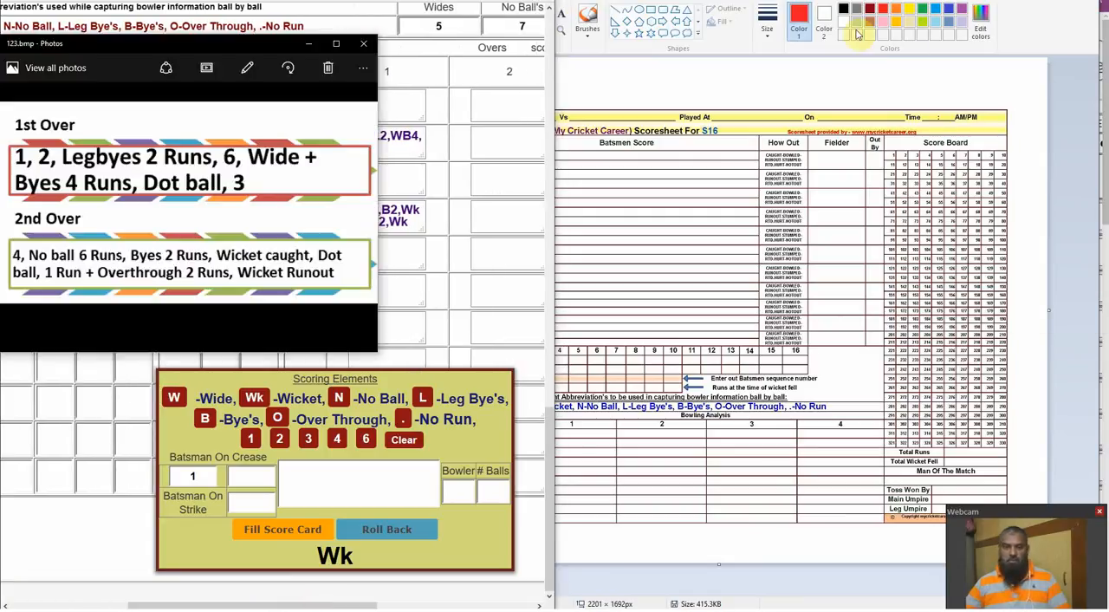
{"action": "left_click", "coordinate": [1107, 268]}
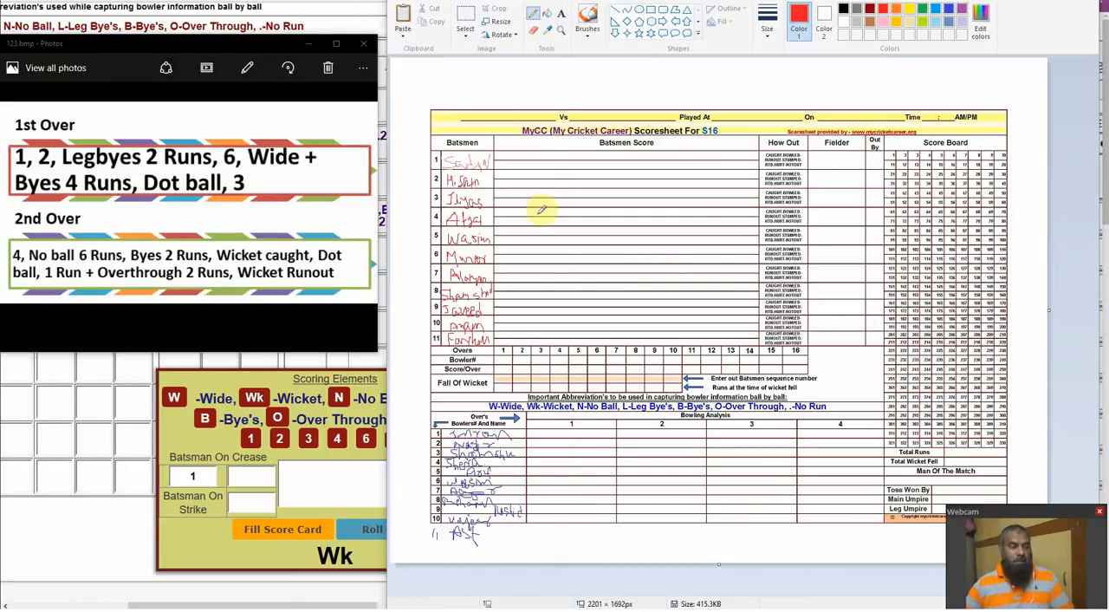
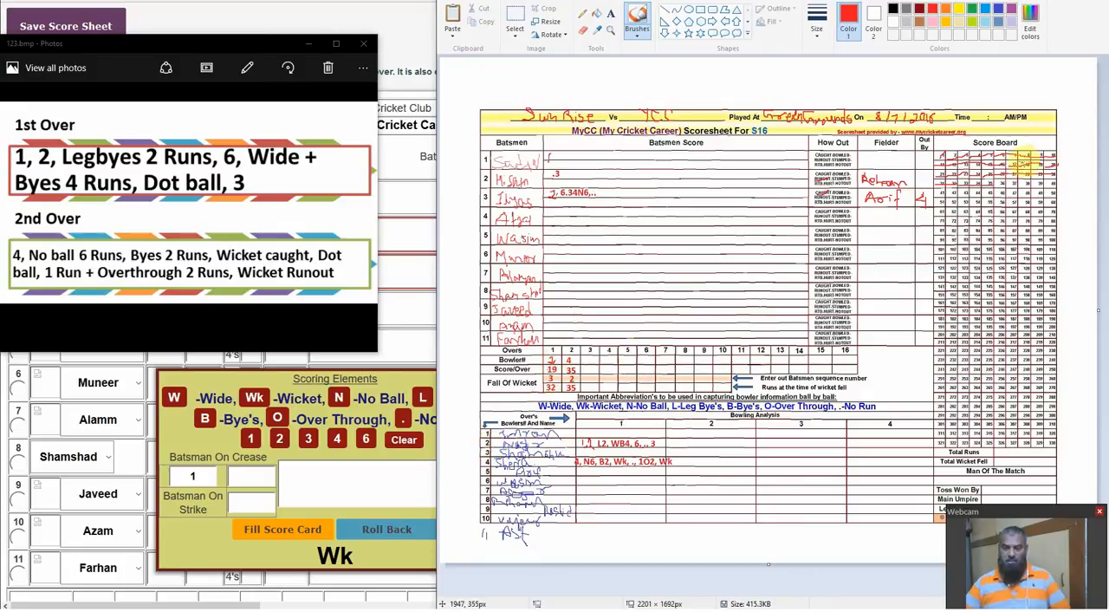
Brush the red numbers 1, 2 and 3 onto the scoresheet's Batsmen Score, Bowling Analysis and Score Board sections
{"action": "left_click_drag", "start_coordinate": [559, 370], "coordinate": [544, 371]}
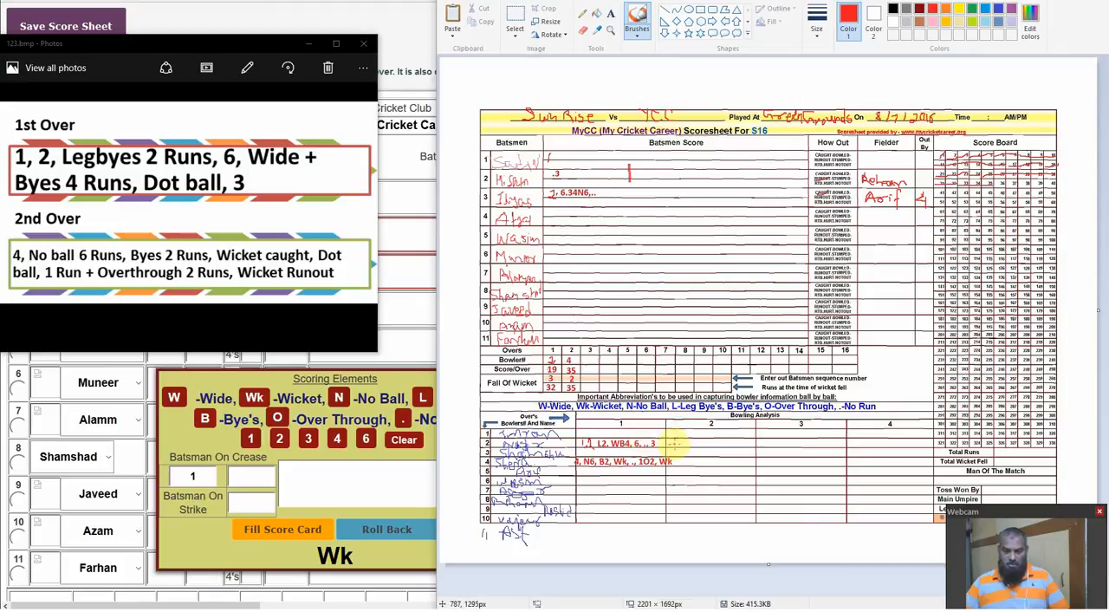
{"action": "mouse_move", "coordinate": [675, 443]}
{"action": "left_mouse_down"}
{"action": "mouse_move", "coordinate": [687, 444]}
{"action": "mouse_move", "coordinate": [679, 453]}
{"action": "left_mouse_up"}
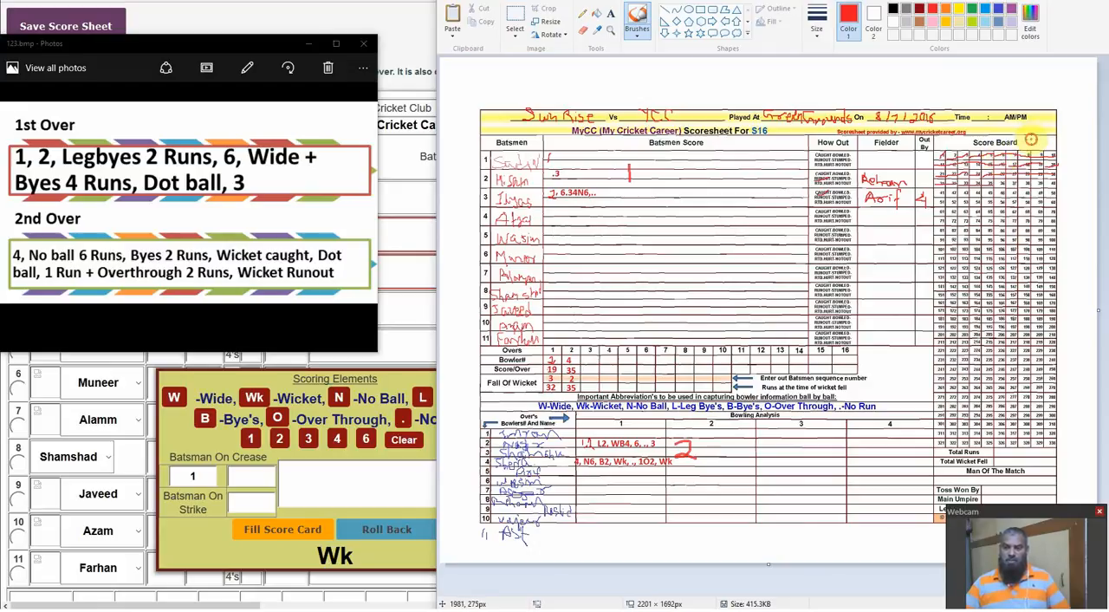
{"action": "left_click_drag", "start_coordinate": [1040, 134], "coordinate": [1040, 145]}
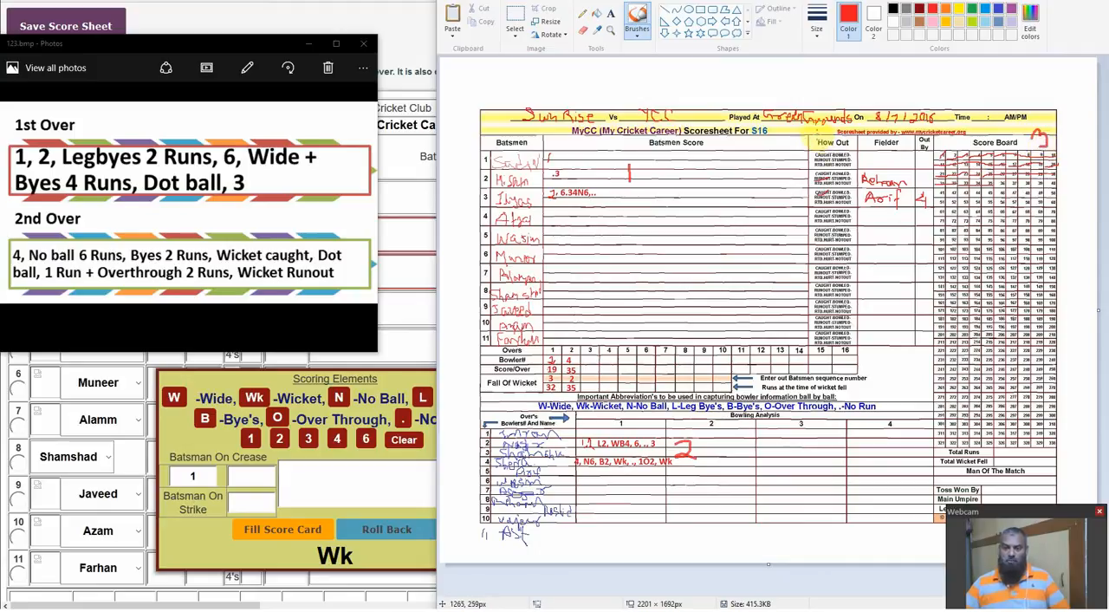
Brush red 4, 5 and 6 beside How Out, Fielder and Out By, and number the over-summary rows 7 to 10
{"action": "left_click_drag", "start_coordinate": [813, 136], "coordinate": [818, 141]}
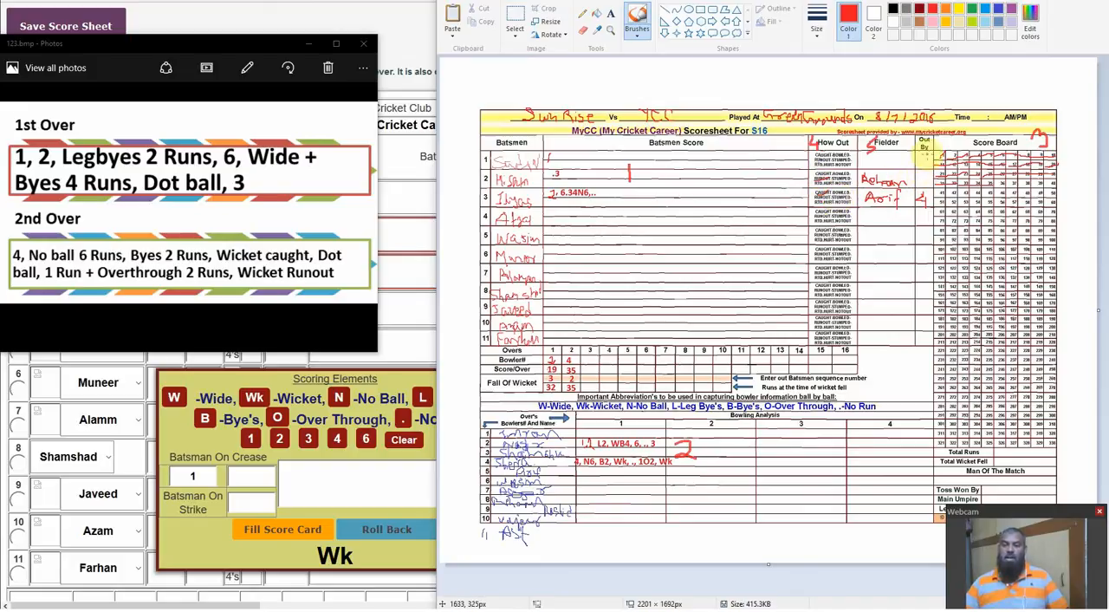
{"action": "left_click_drag", "start_coordinate": [931, 144], "coordinate": [925, 161]}
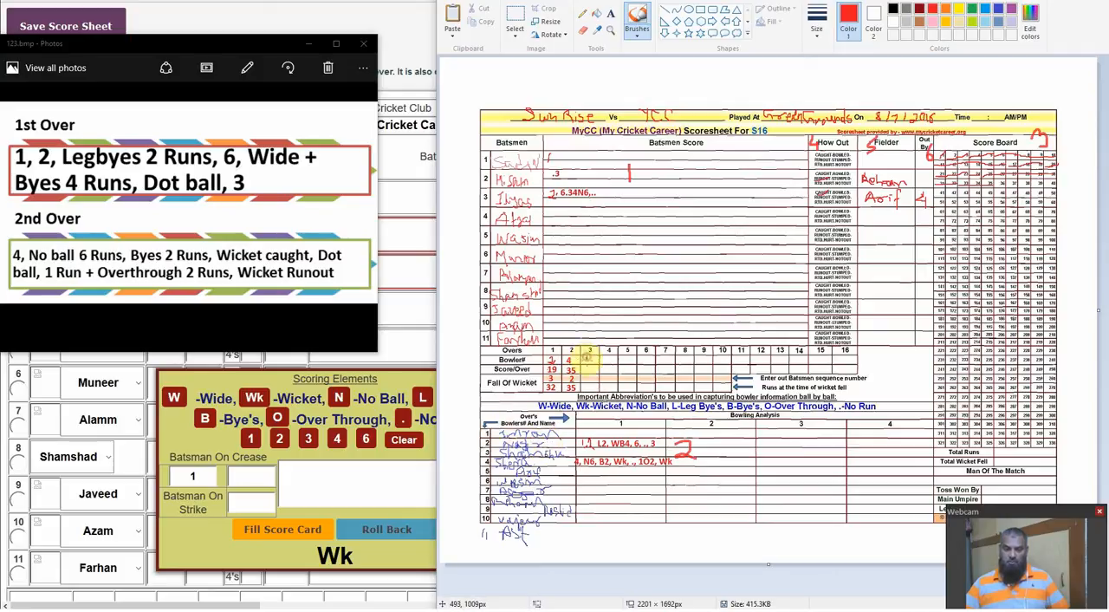
{"action": "left_click_drag", "start_coordinate": [587, 357], "coordinate": [588, 364]}
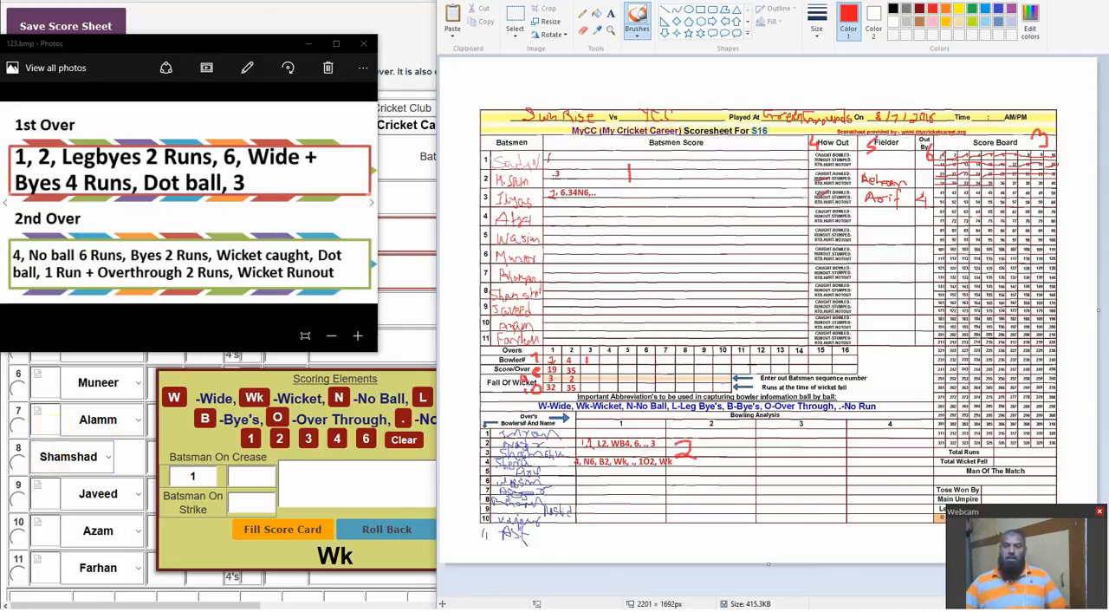
Uncover the typed score sheet page and enter the scores 1., .3 and 2.6.34N6,.. for batsmen 1, 2 and 3
{"action": "left_click", "coordinate": [873, 2]}
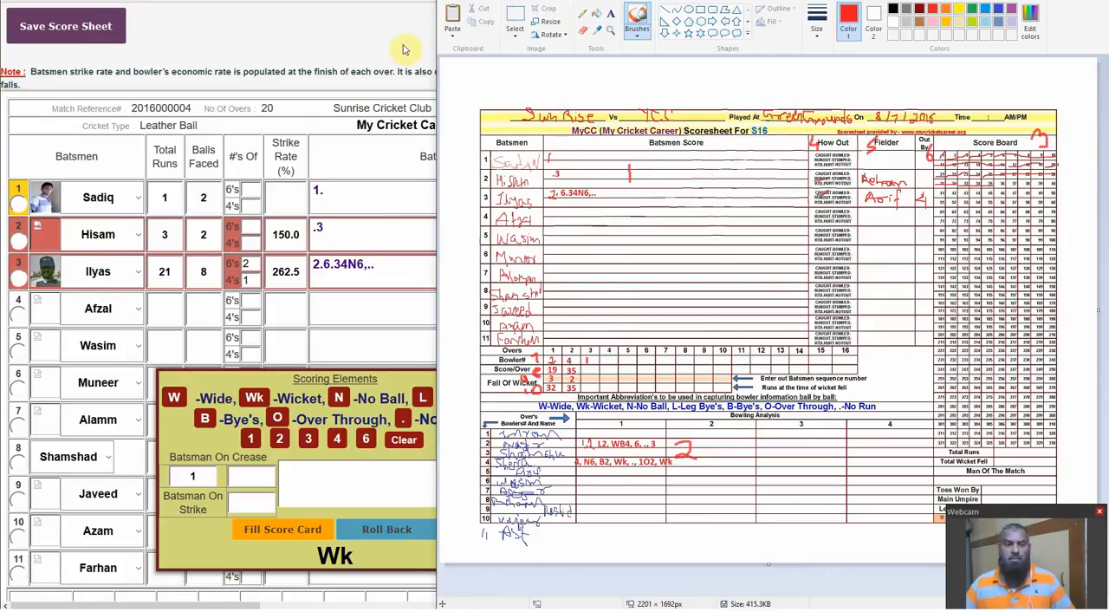
{"action": "left_click", "coordinate": [1015, 0]}
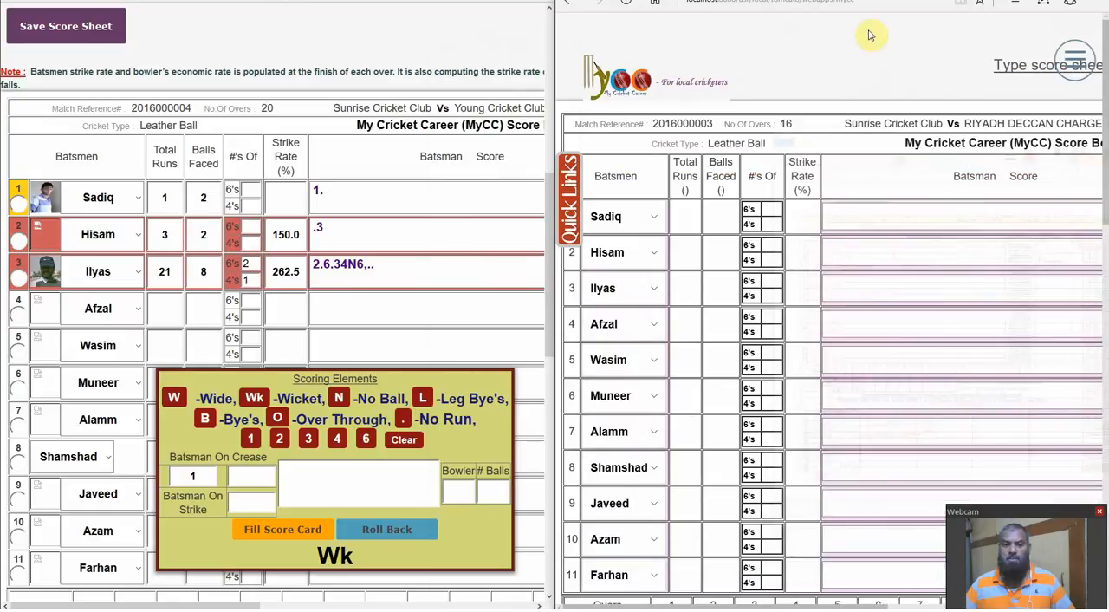
{"action": "left_click", "coordinate": [863, 217]}
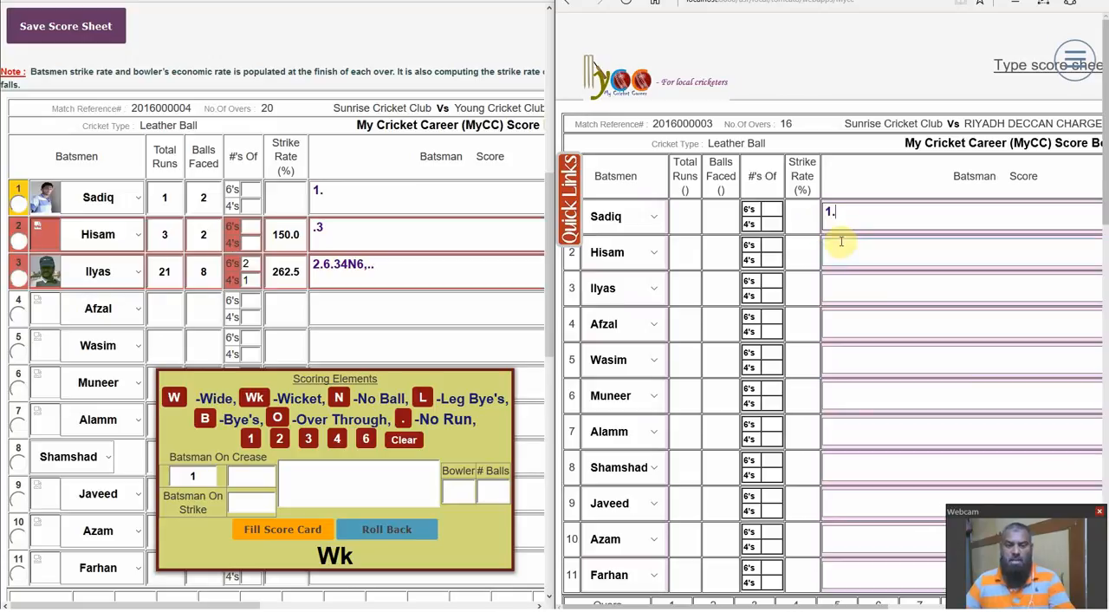
{"action": "left_click", "coordinate": [844, 246]}
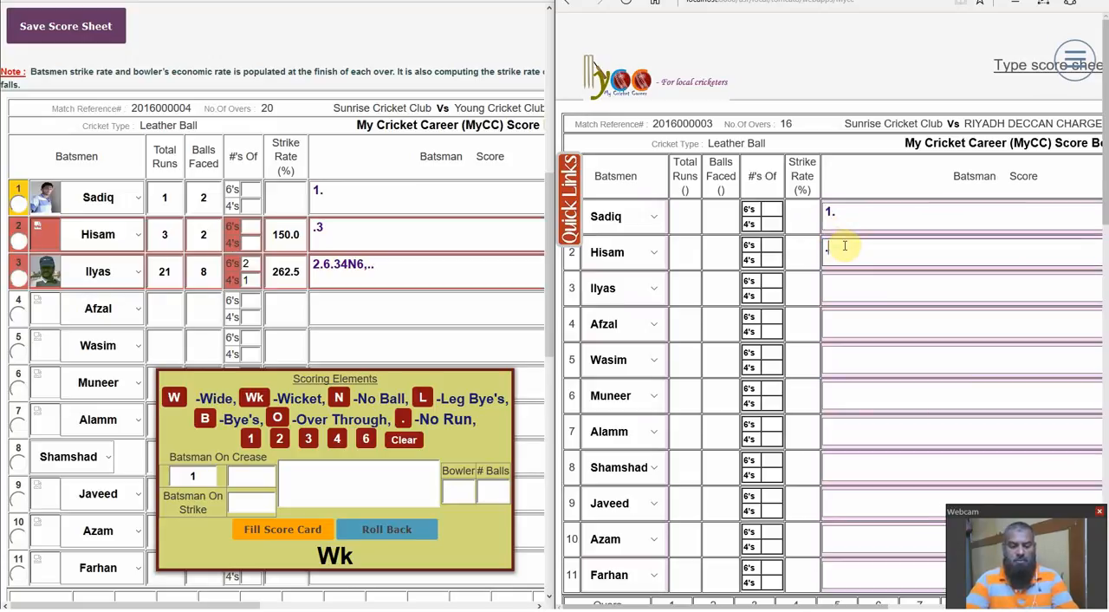
{"action": "left_click", "coordinate": [840, 297]}
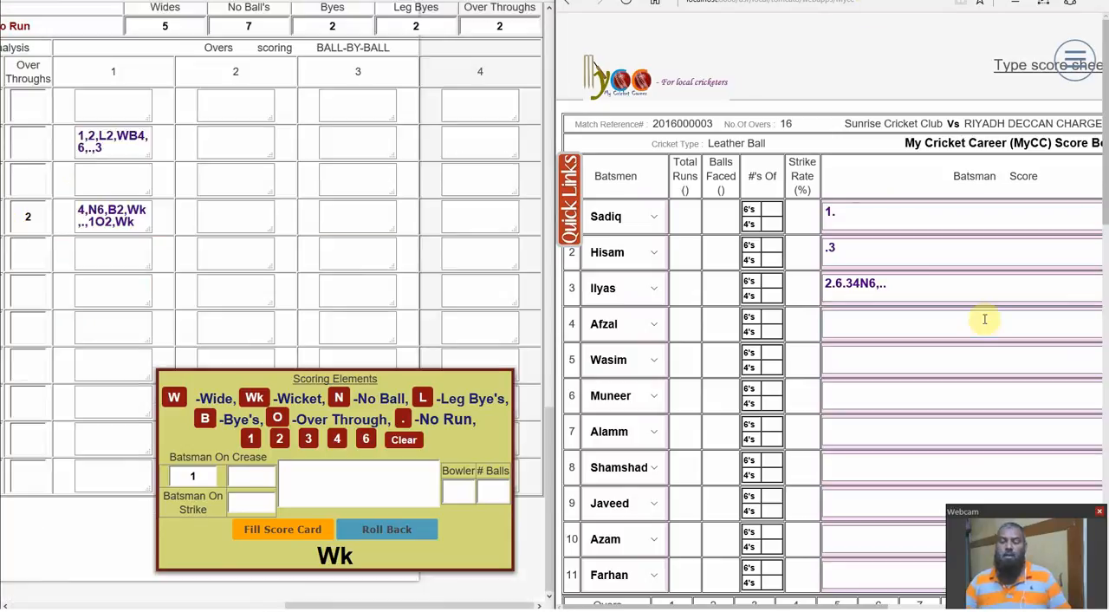
Enter bowlers 2 and 4, fall of wicket 3 and 2, and balls 1,2,L2,WB4,6,.,3 and 4,N6,B2,Wk,.,1O2,Wk for the two overs
{"action": "key", "text": "alt+Tab"}
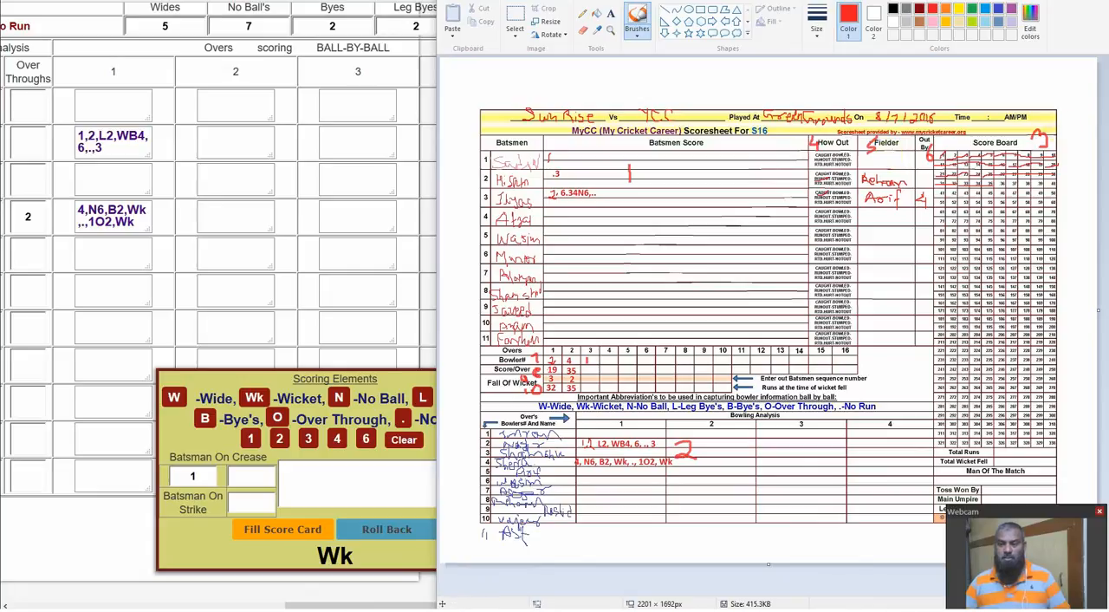
{"action": "key", "text": "alt+Tab"}
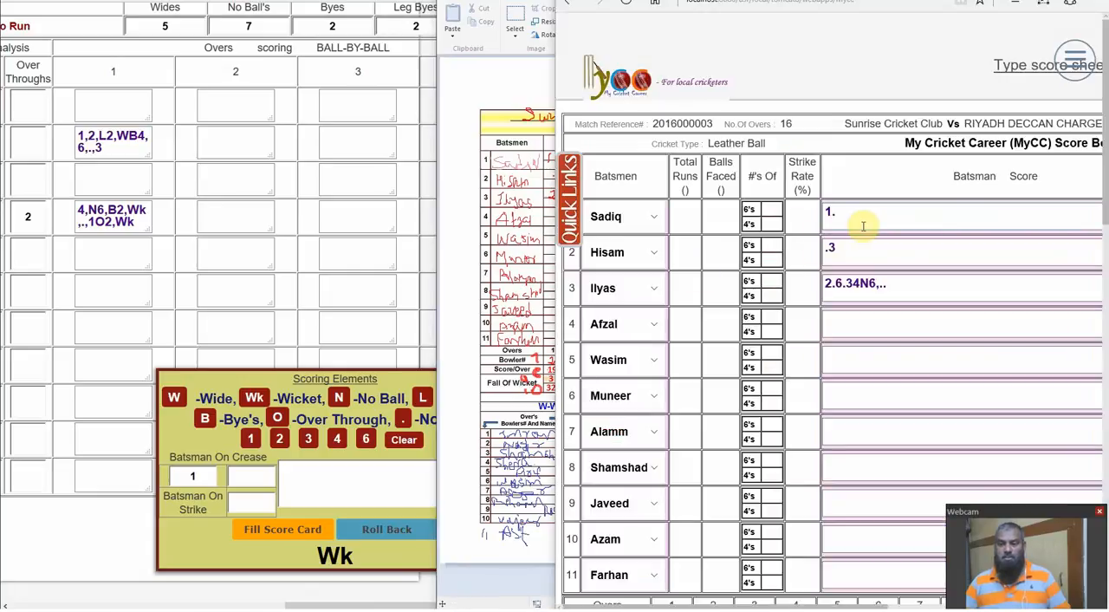
{"action": "left_click_drag", "start_coordinate": [1107, 213], "coordinate": [1108, 444]}
{"action": "scroll", "coordinate": [832, 304], "scroll_direction": "up", "scroll_amount": 2}
{"action": "left_click", "coordinate": [669, 123]}
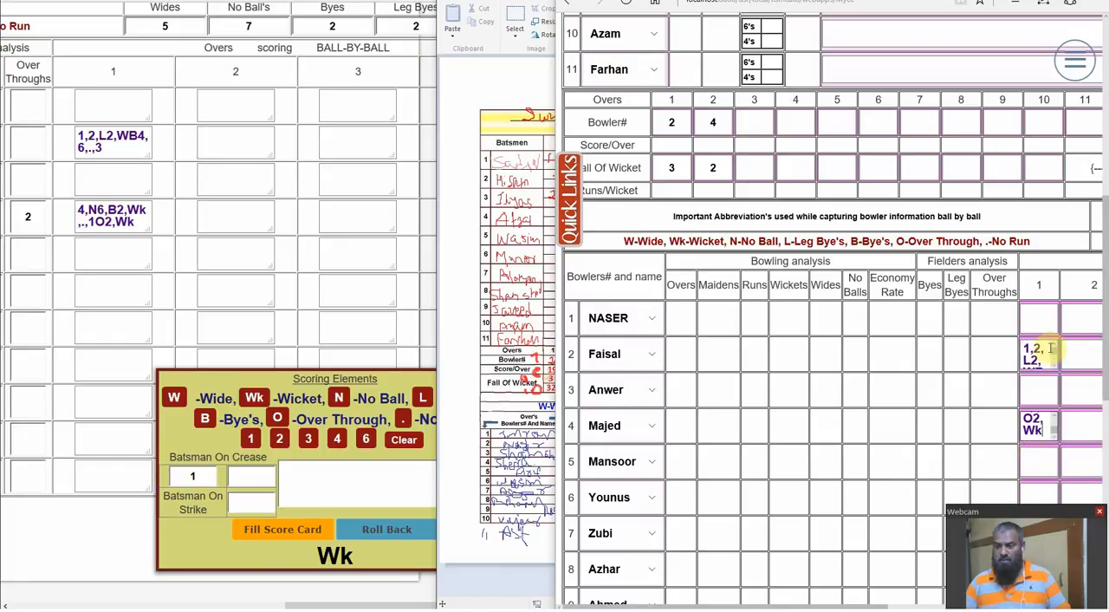
Compute the typed score sheet and review the bowling analysis, fielders analysis and over summary
{"action": "scroll", "coordinate": [1106, 358], "scroll_direction": "down", "scroll_amount": 4}
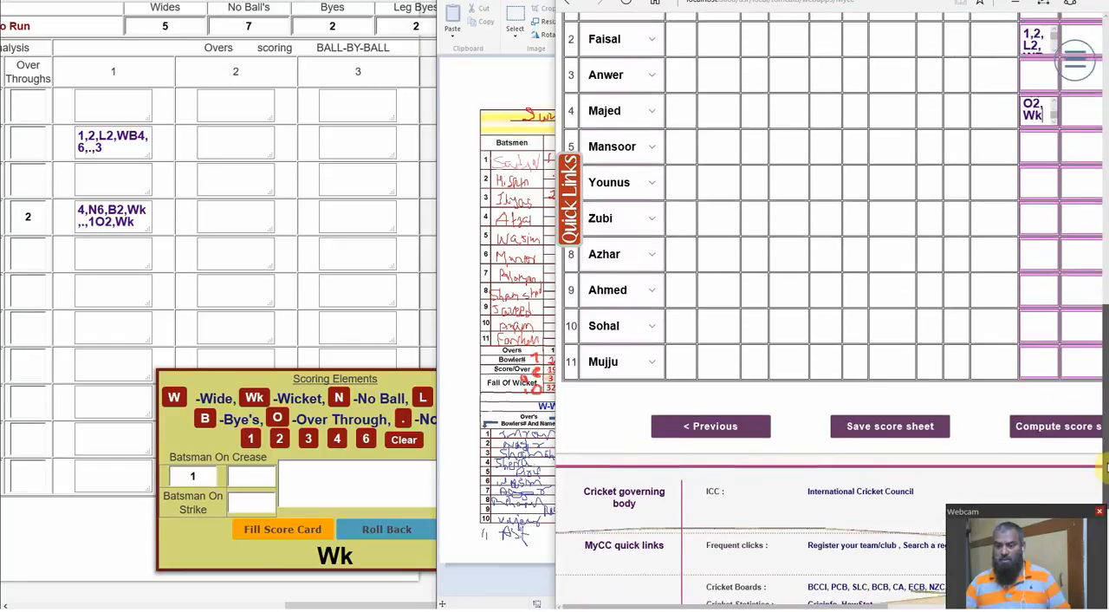
{"action": "left_click", "coordinate": [1044, 419]}
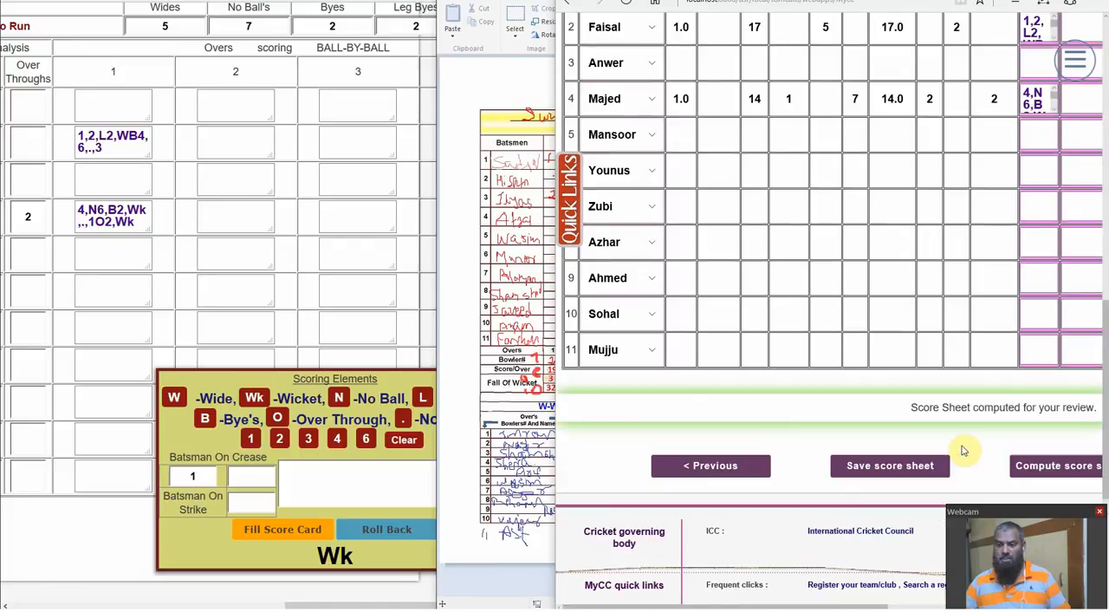
{"action": "left_click_drag", "start_coordinate": [1099, 440], "coordinate": [967, 102]}
{"action": "left_click", "coordinate": [968, 102]}
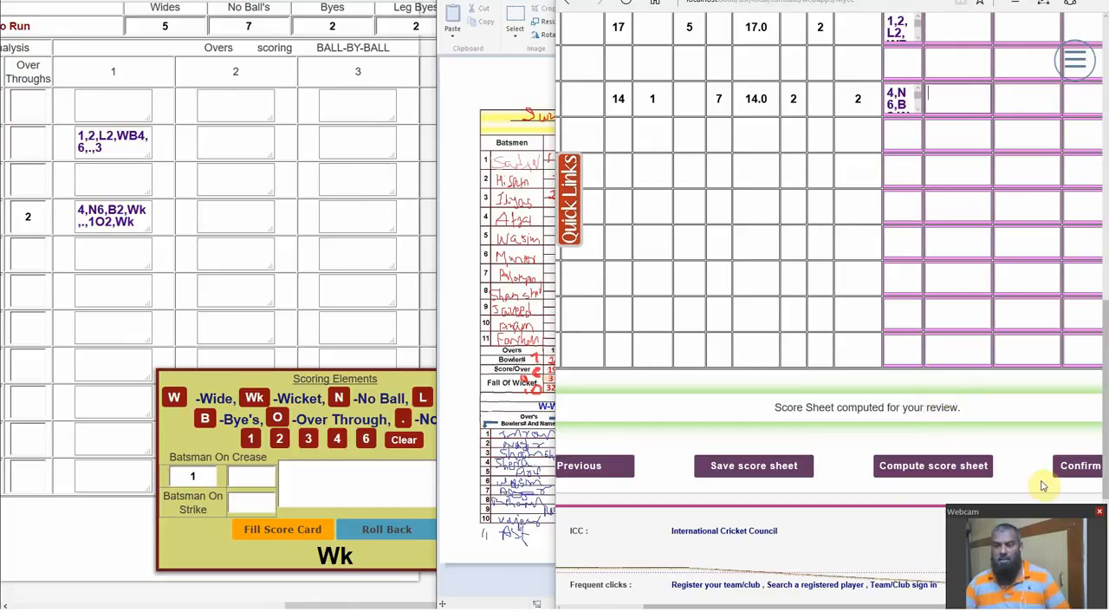
{"action": "scroll", "coordinate": [776, 607], "scroll_direction": "left", "scroll_amount": 5}
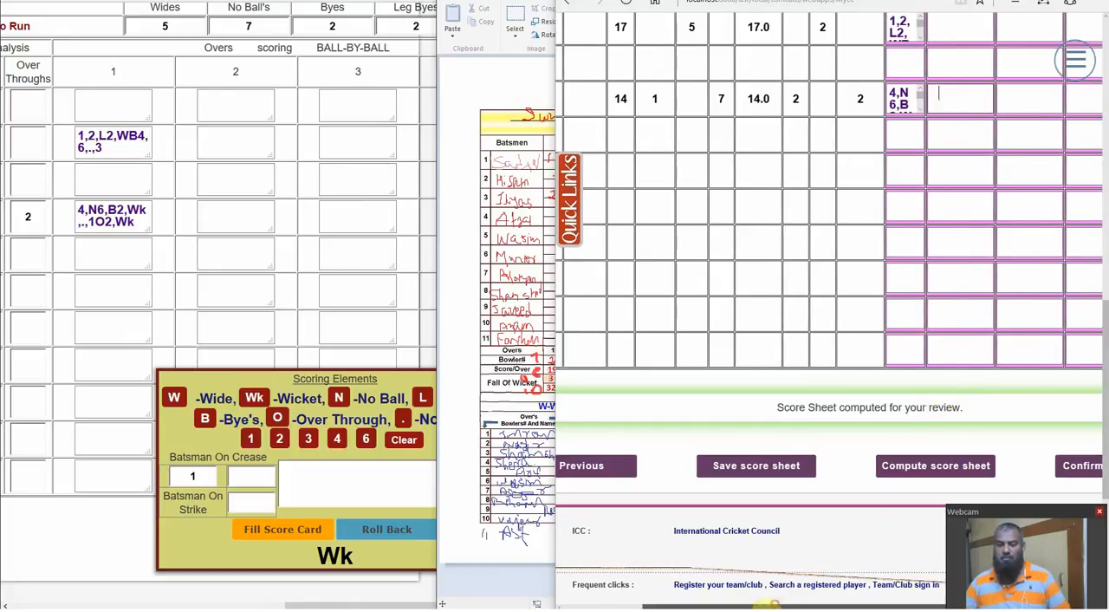
{"action": "scroll", "coordinate": [1105, 399], "scroll_direction": "up", "scroll_amount": 3}
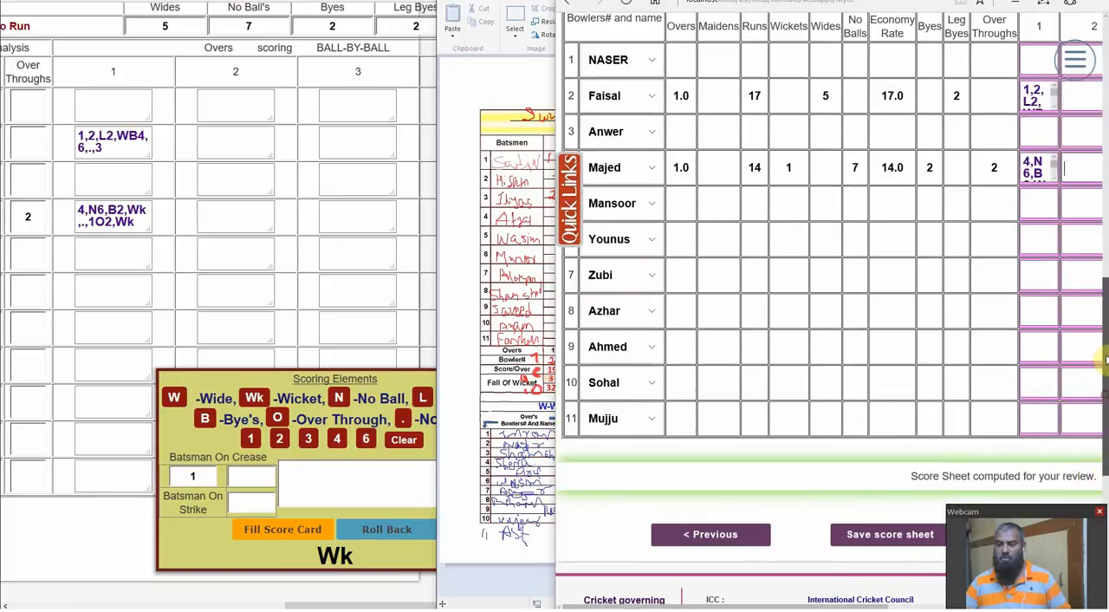
{"action": "scroll", "coordinate": [1106, 305], "scroll_direction": "up", "scroll_amount": 1}
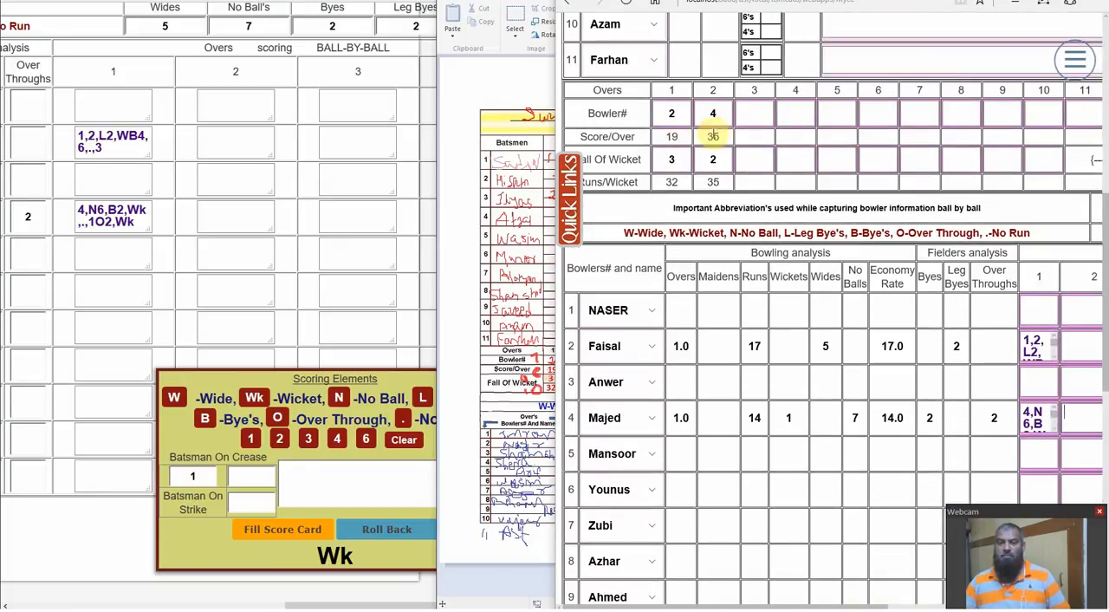
Place the Paint scoresheet alongside the typed score sheet and compare the batsmen's figures, dismissals and team totals
{"action": "left_click", "coordinate": [478, 84]}
{"action": "left_click_drag", "start_coordinate": [713, 14], "coordinate": [300, 16]}
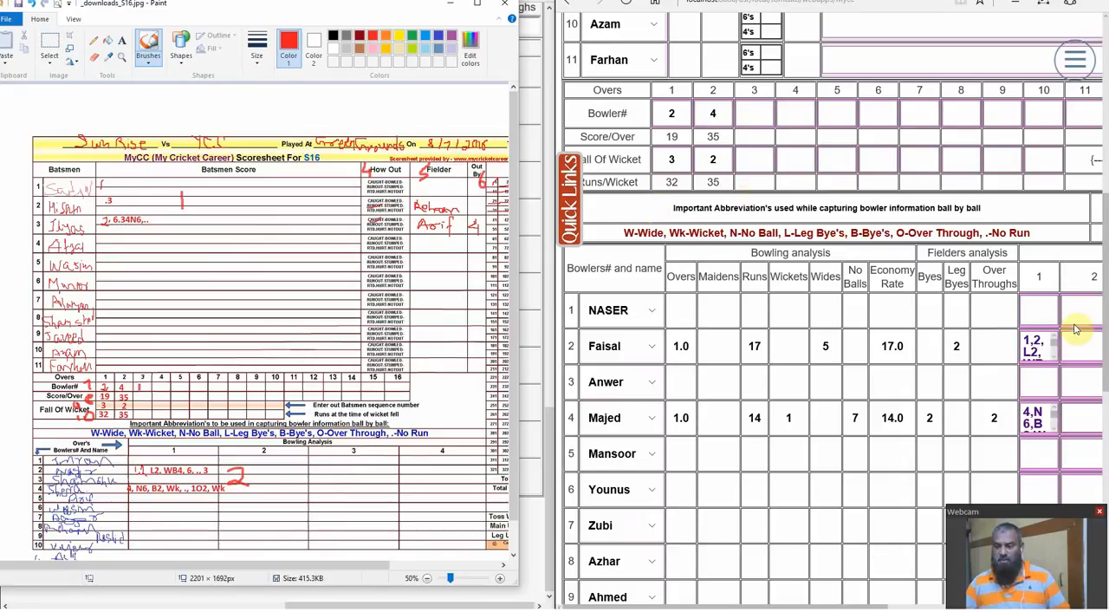
{"action": "scroll", "coordinate": [892, 462], "scroll_direction": "up", "scroll_amount": 5}
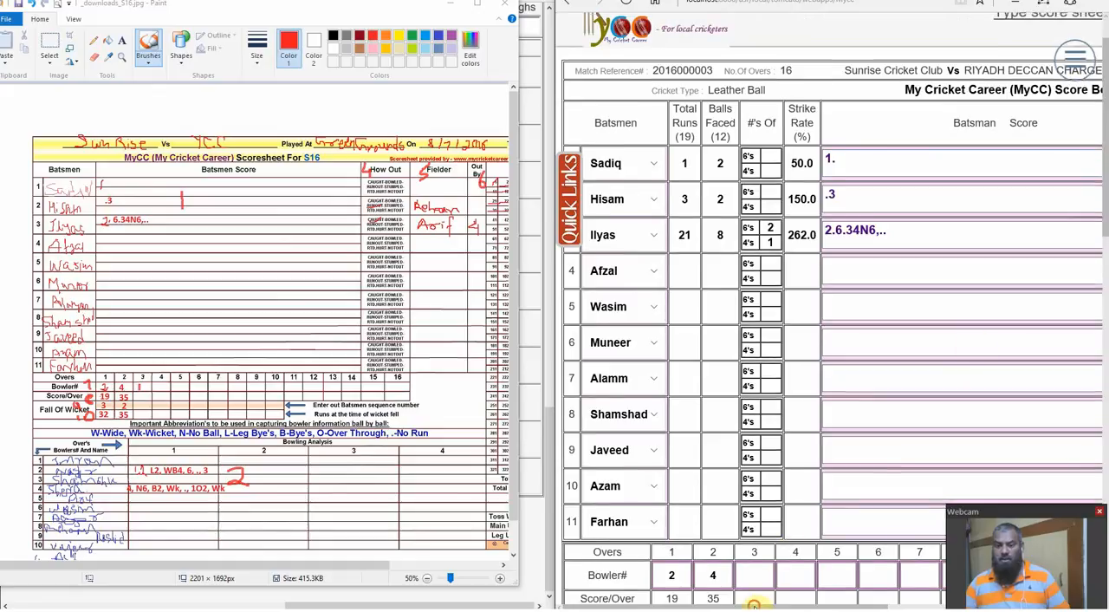
{"action": "left_click_drag", "start_coordinate": [758, 607], "coordinate": [964, 607]}
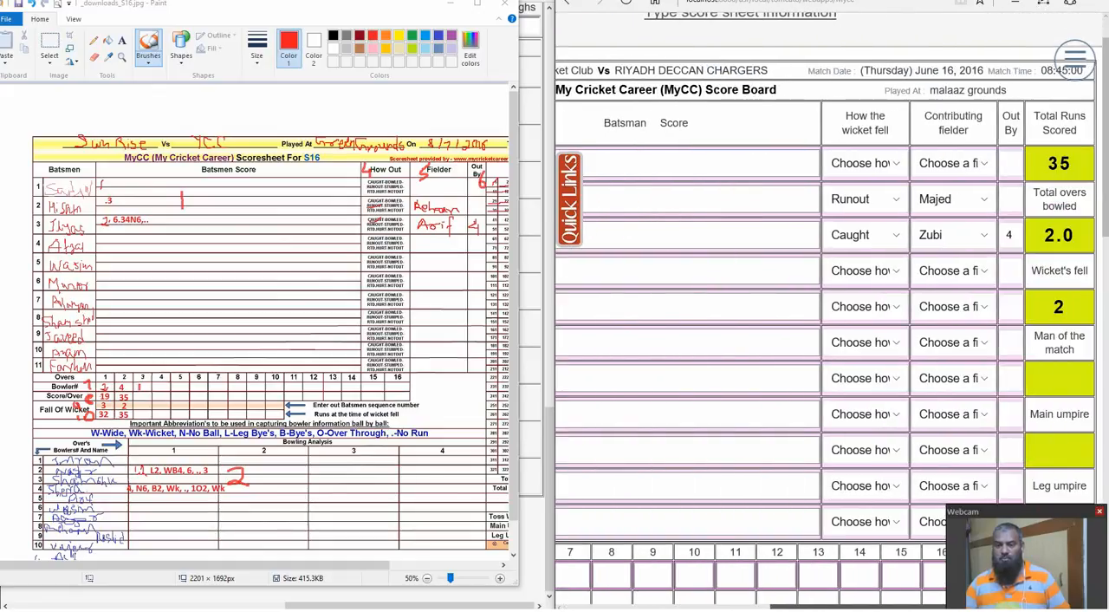
{"action": "left_click_drag", "start_coordinate": [963, 607], "coordinate": [757, 607]}
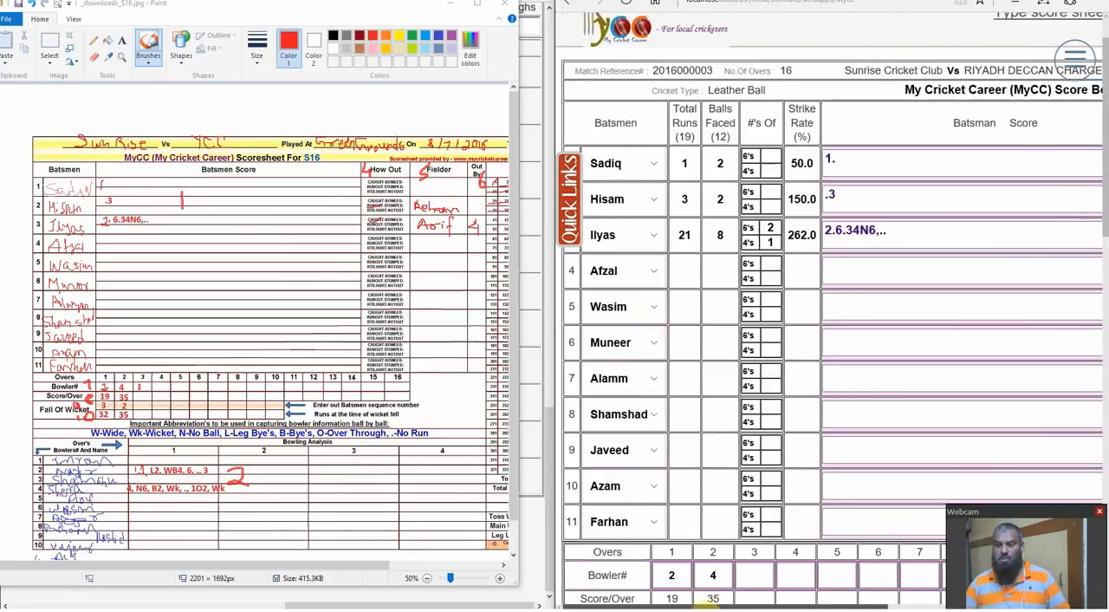
Show the typed sheet's save, compute and confirm options, and minimize Paint to reveal the live ball-by-ball sheet
{"action": "left_click_drag", "start_coordinate": [1106, 208], "coordinate": [1107, 425]}
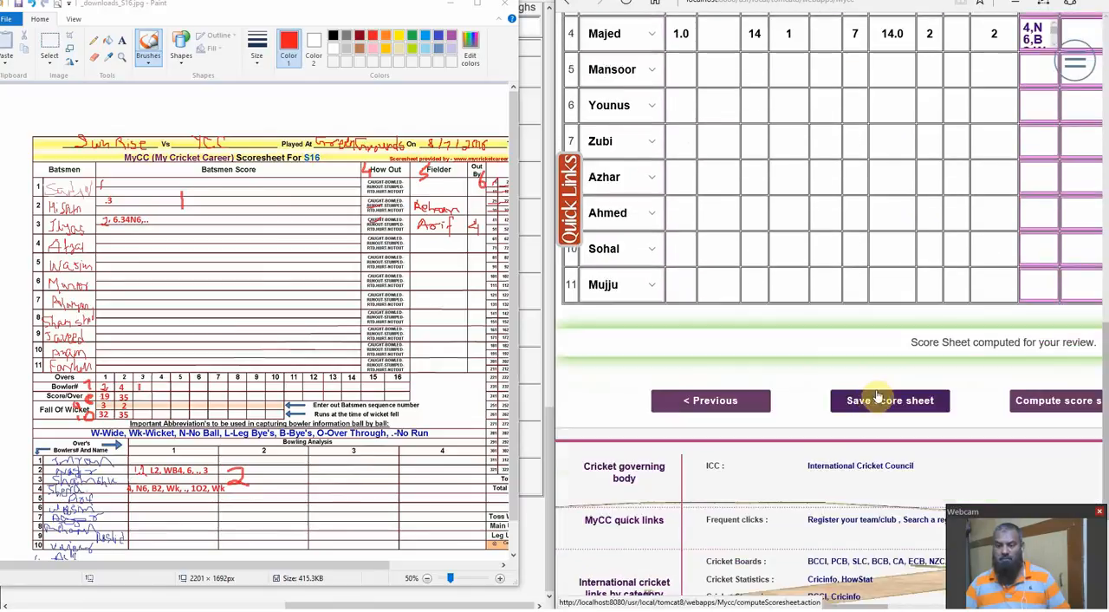
{"action": "left_click_drag", "start_coordinate": [722, 606], "coordinate": [864, 605]}
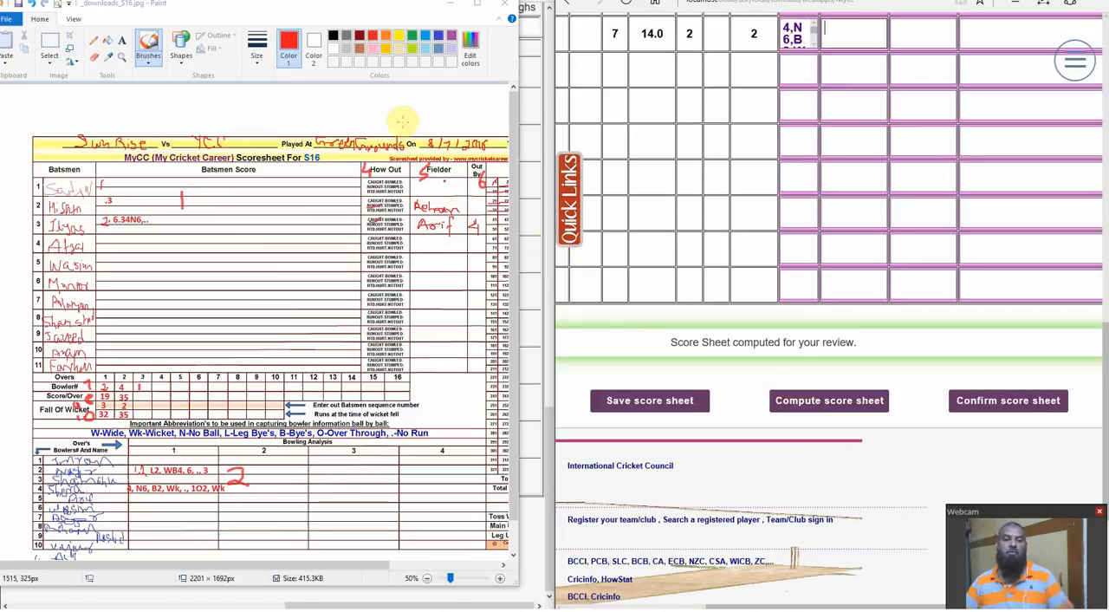
{"action": "left_click", "coordinate": [449, 4]}
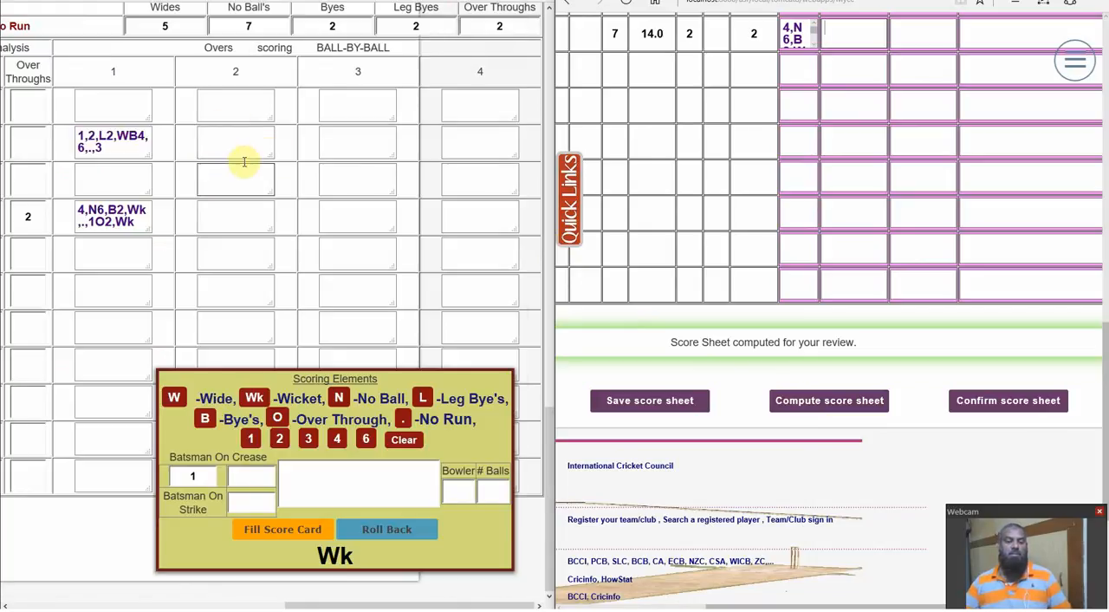